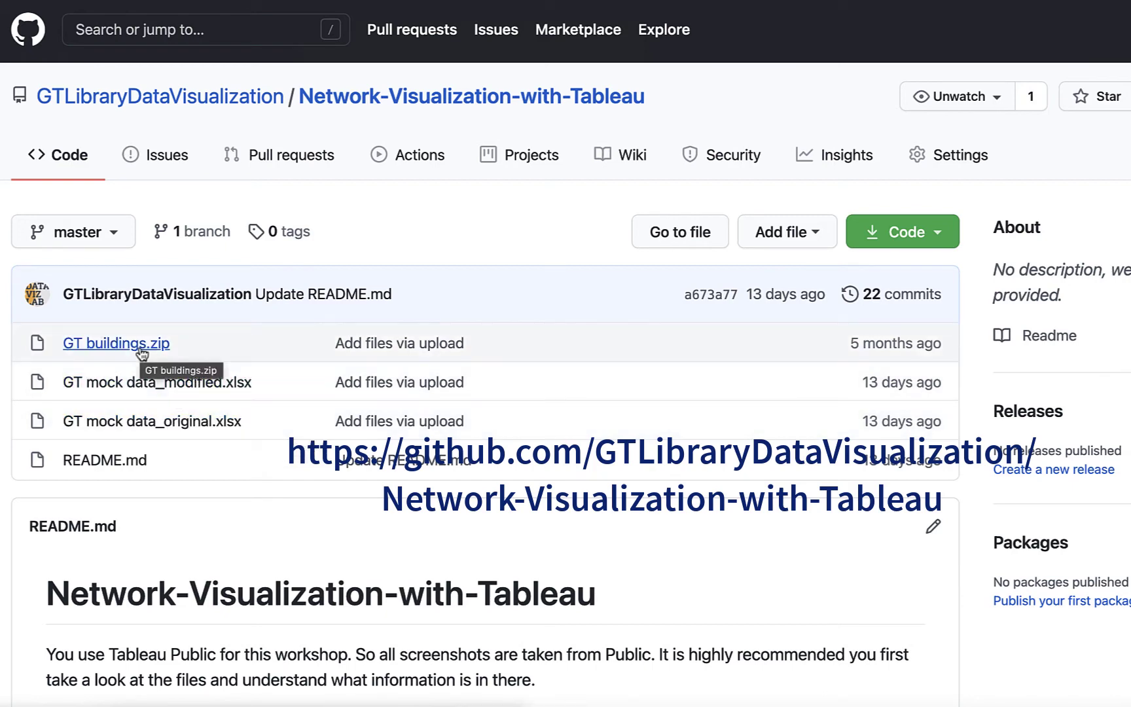
# Step: Reveal the Clone and Download ZIP options for the Network-Visualization-with-Tableau repository
pyautogui.click(939, 233)
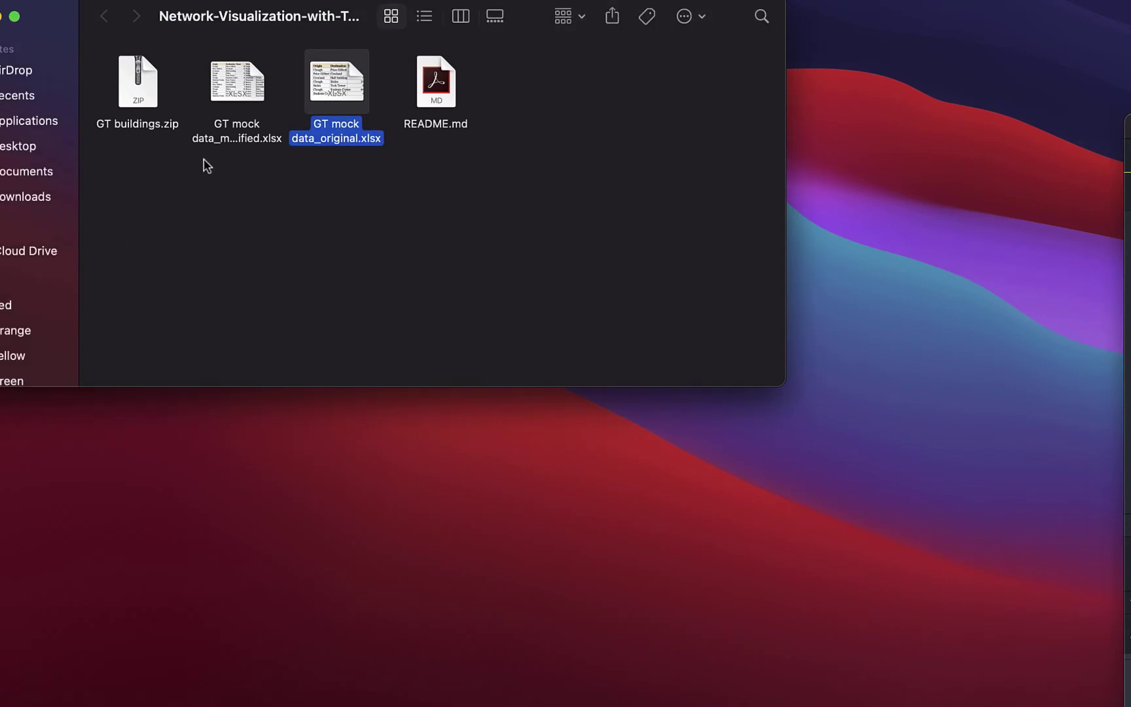
# Step: Open GT mock data_original.xlsx from the Network-Visualization-with-Tableau folder in Excel
pyautogui.click(396, 175)
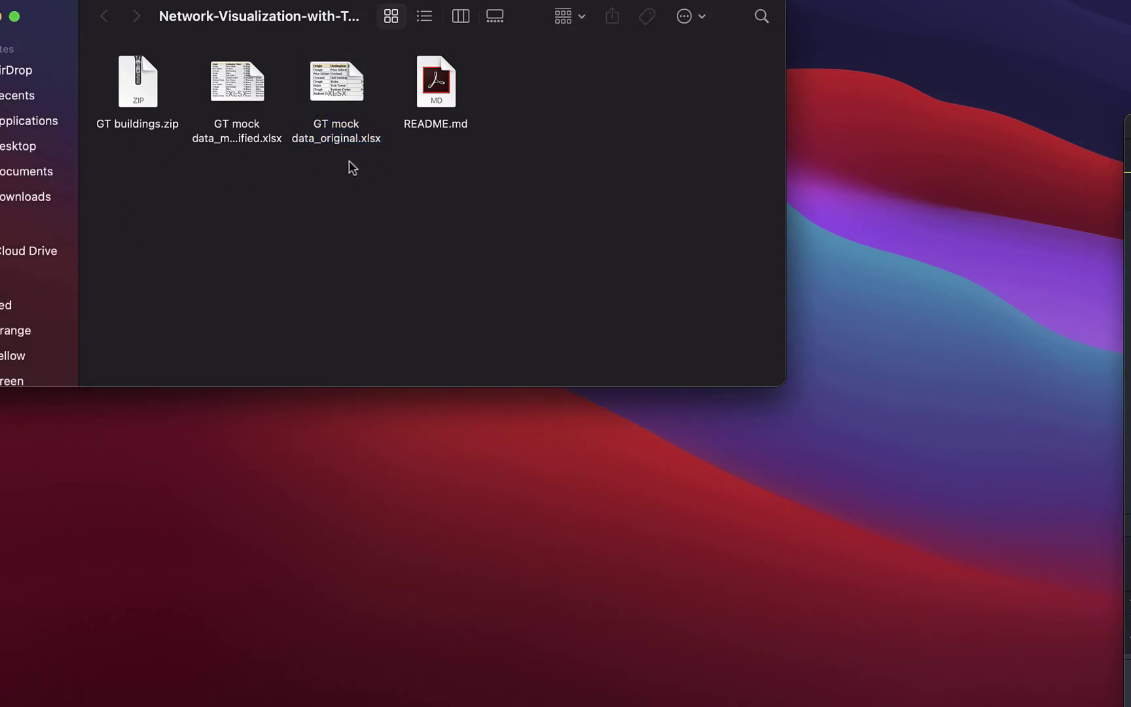
pyautogui.click(338, 83)
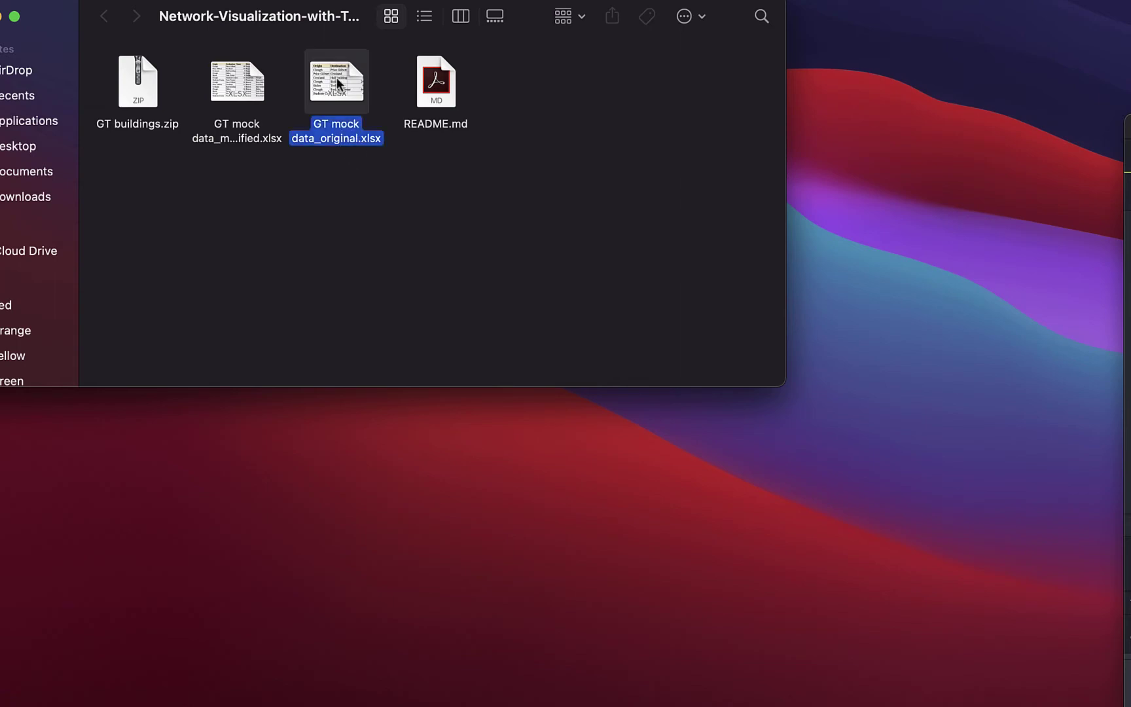
pyautogui.doubleClick(338, 83)
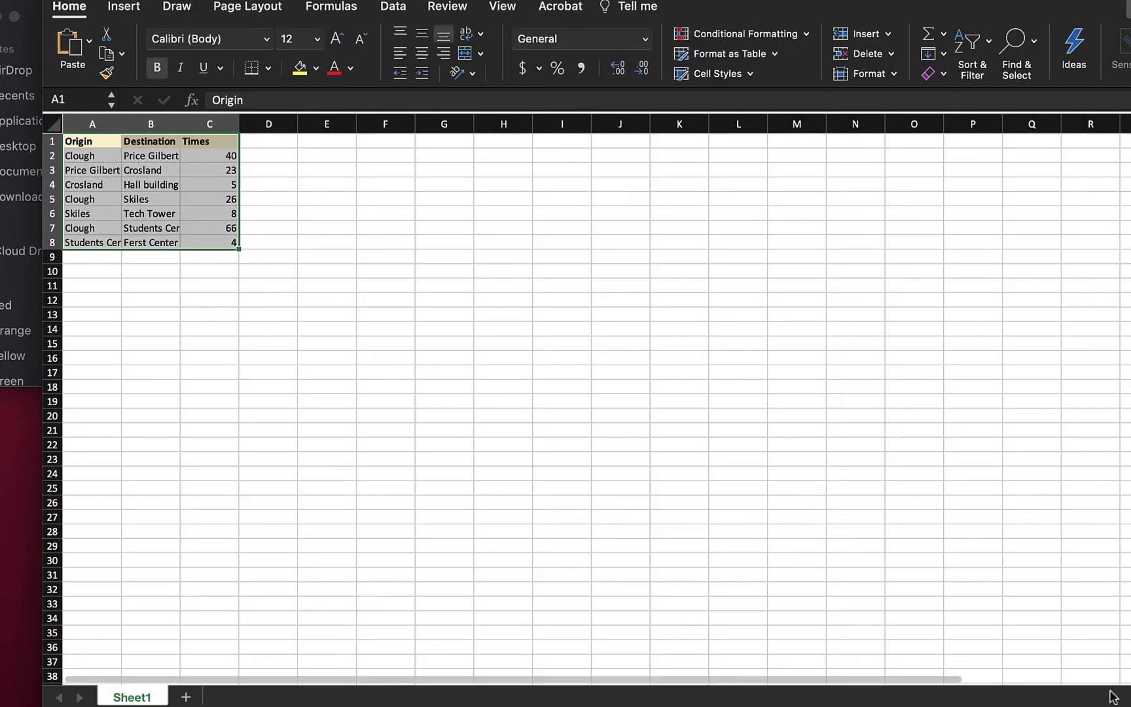
# Step: Zoom in on the seven-row Origin, Destination, Times table, then close the workbook
pyautogui.scroll(5, 1074, 684)
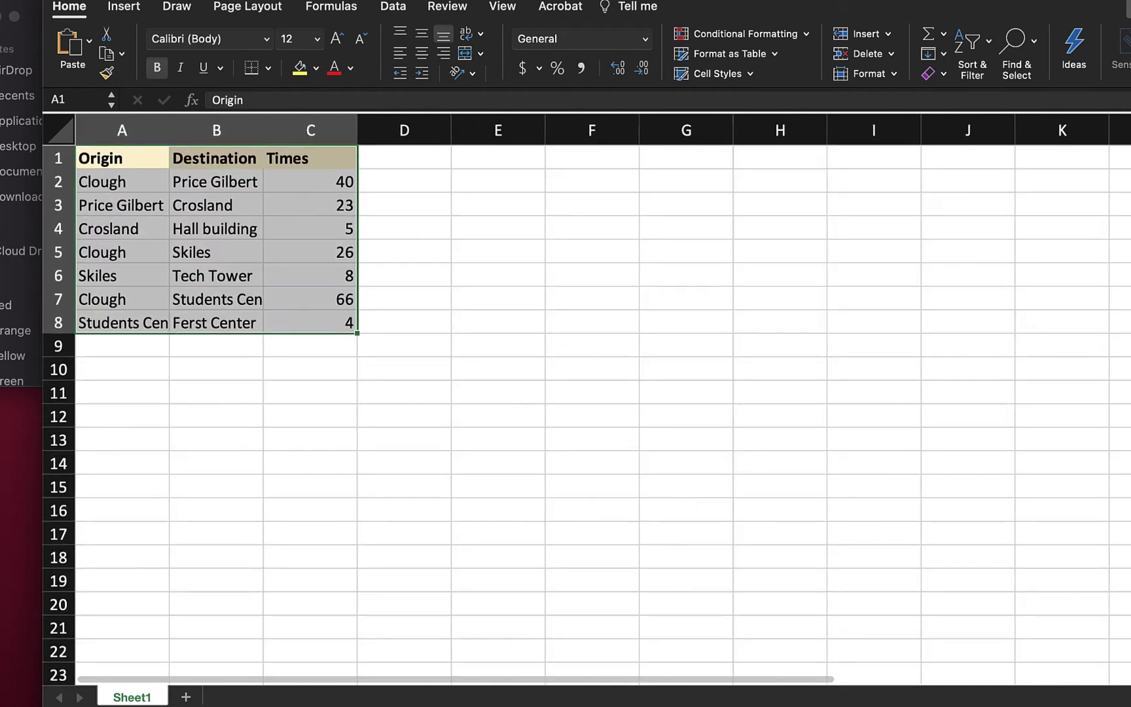
pyautogui.scroll(2, 677, 588)
pyautogui.click(676, 585)
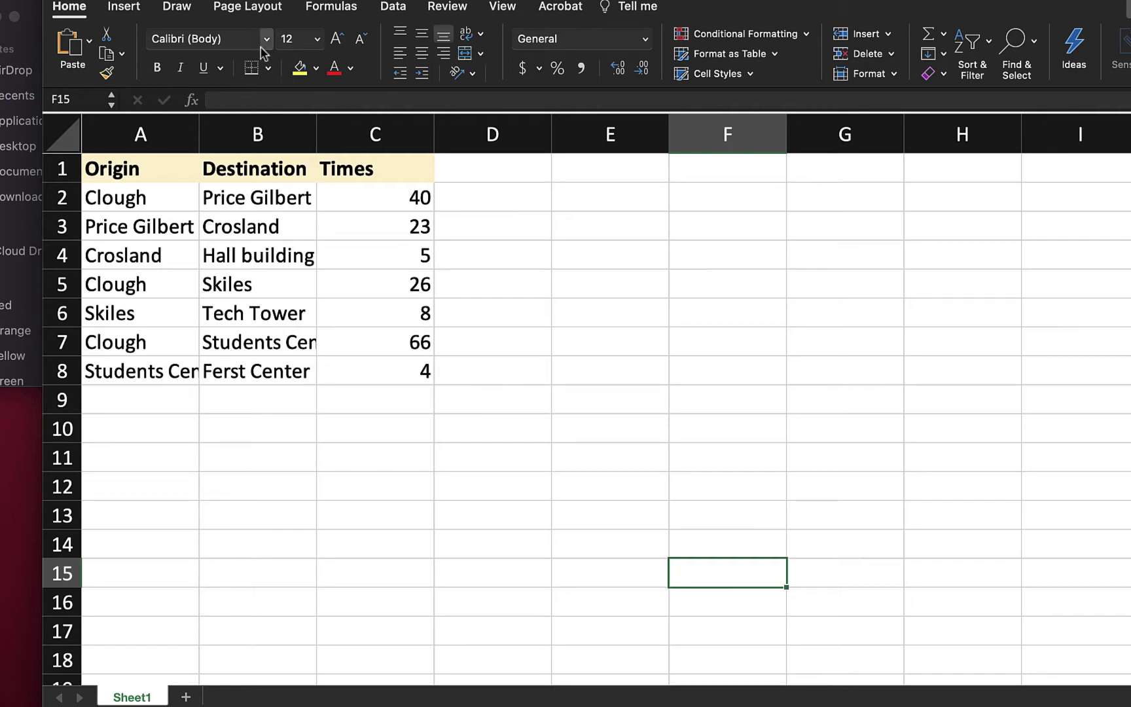
pyautogui.press('super+w')
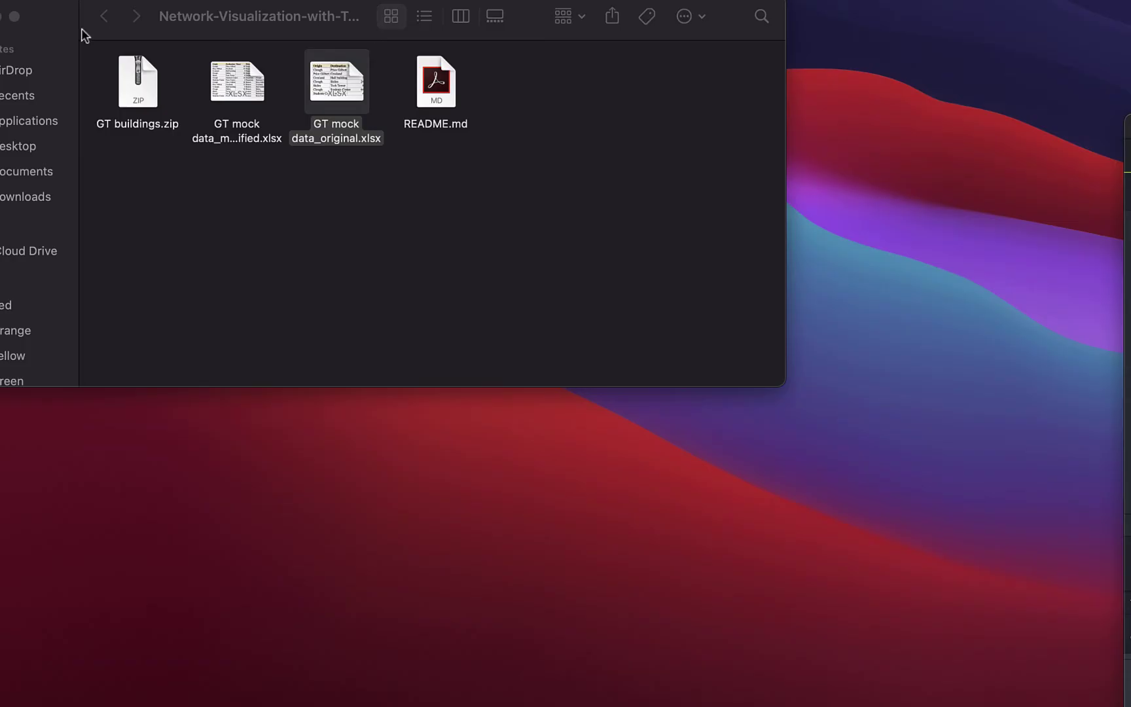
# Step: Open GT mock data_modified.xlsx and zoom into its 14-row Trips sheet with Direction and Location
pyautogui.click(234, 79)
pyautogui.doubleClick(234, 79)
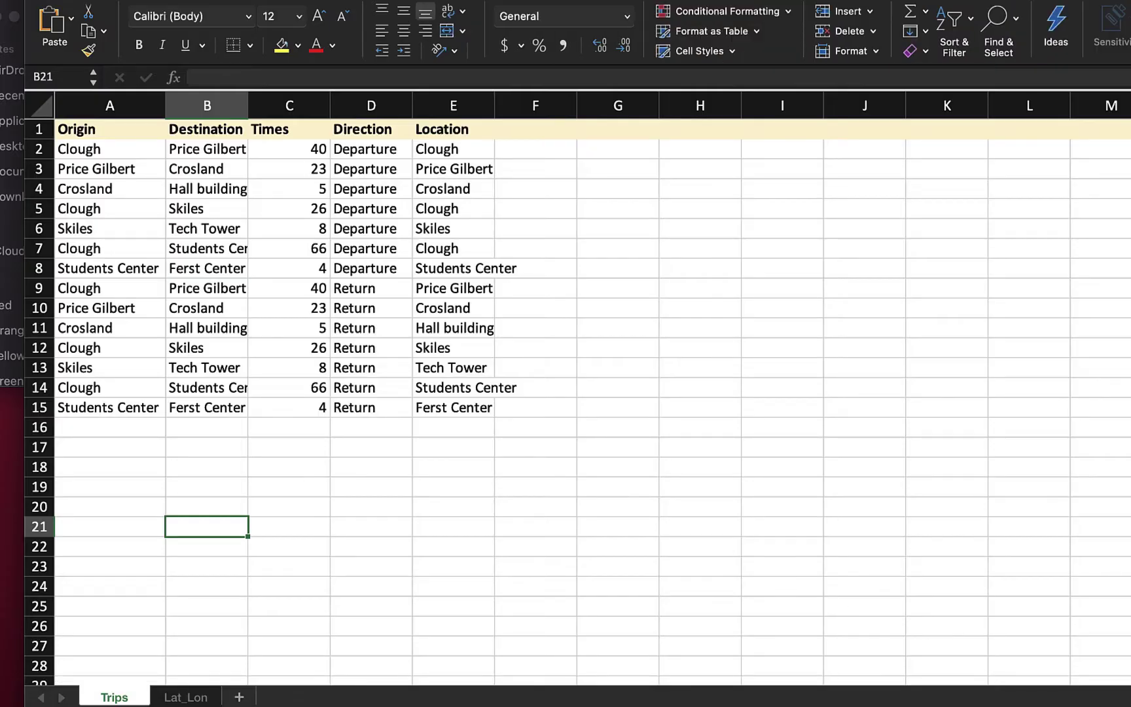
pyautogui.scroll(5, 1014, 615)
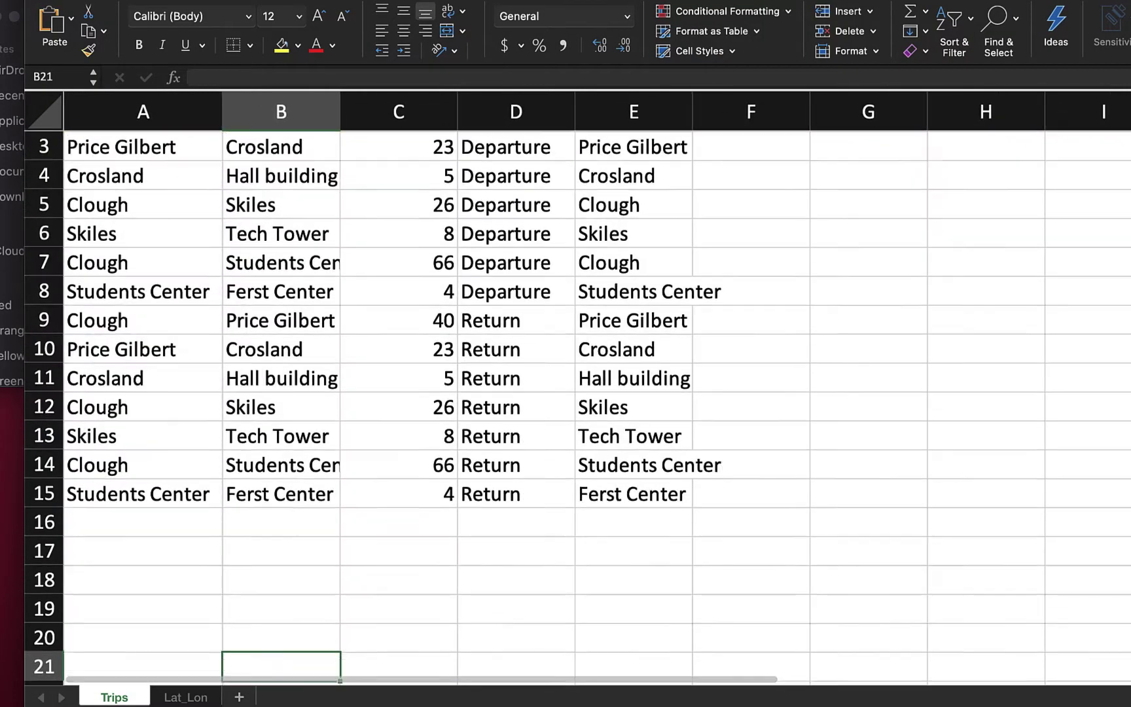
pyautogui.scroll(2, 930, 502)
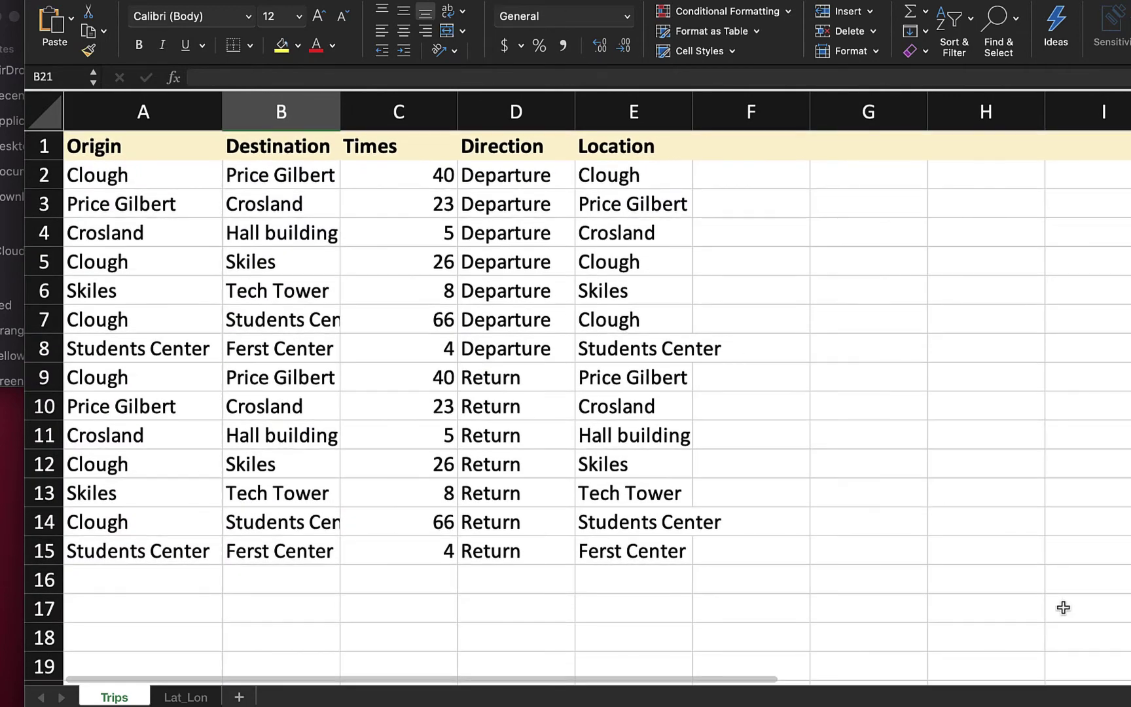
pyautogui.scroll(1, 483, 485)
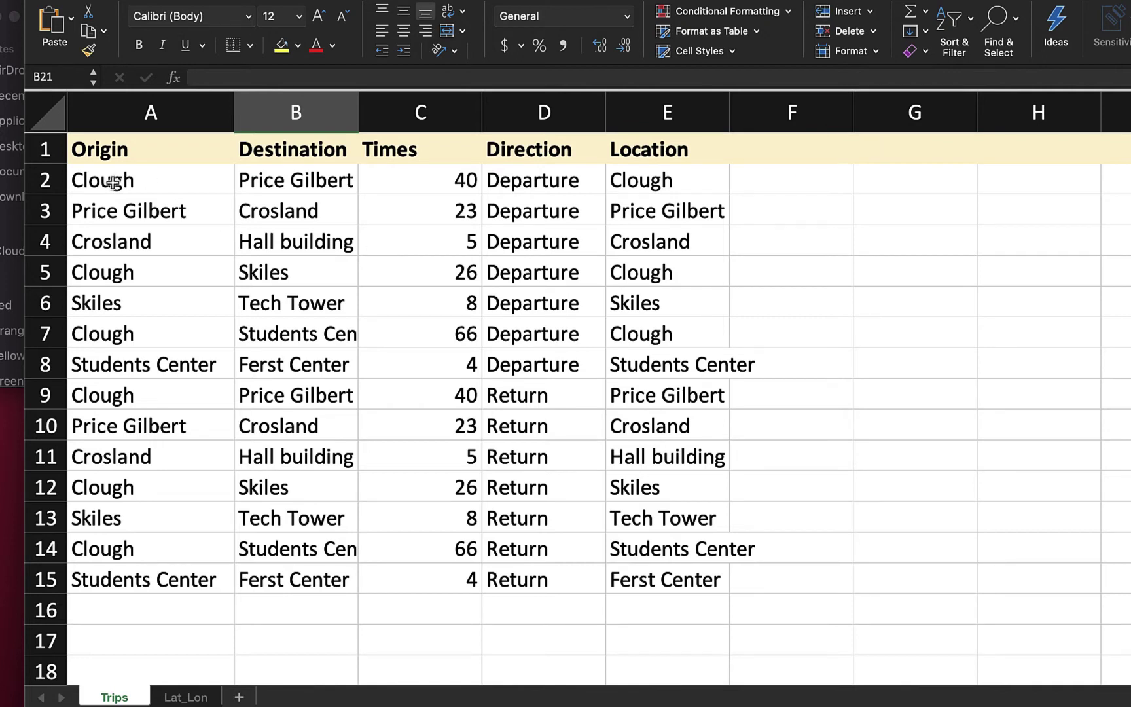
pyautogui.click(162, 179)
pyautogui.moveTo(162, 179); pyautogui.dragTo(424, 361)
pyautogui.moveTo(96, 399); pyautogui.dragTo(384, 573)
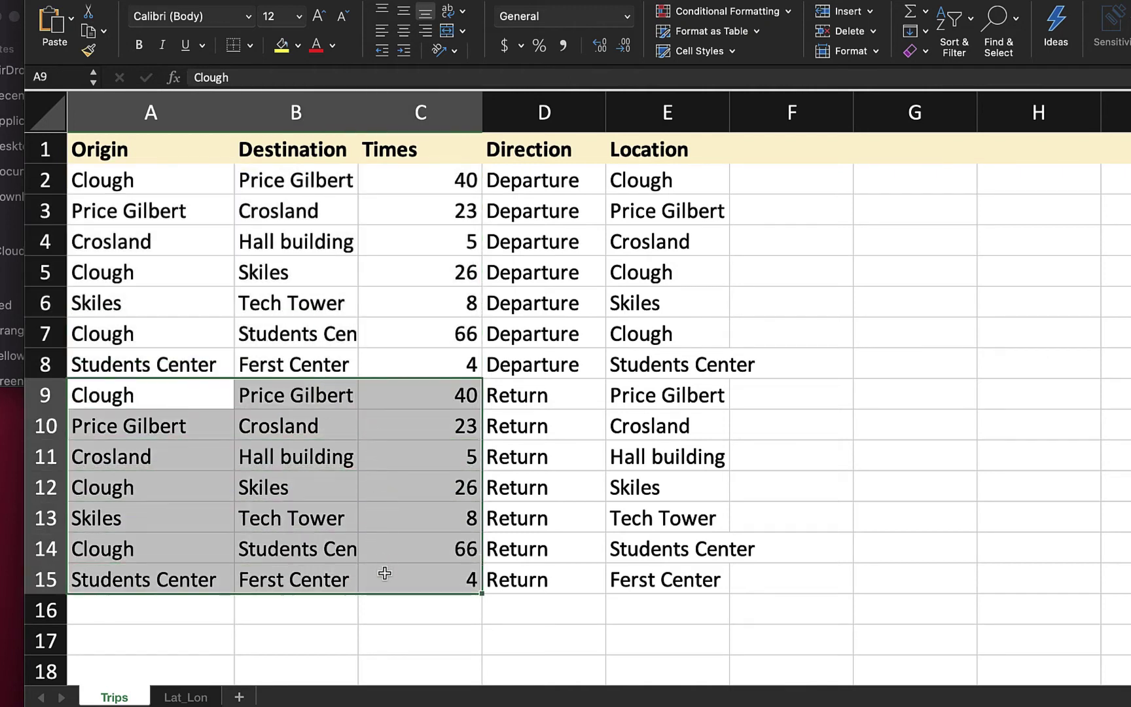
pyautogui.click(443, 629)
pyautogui.moveTo(524, 180); pyautogui.dragTo(545, 362)
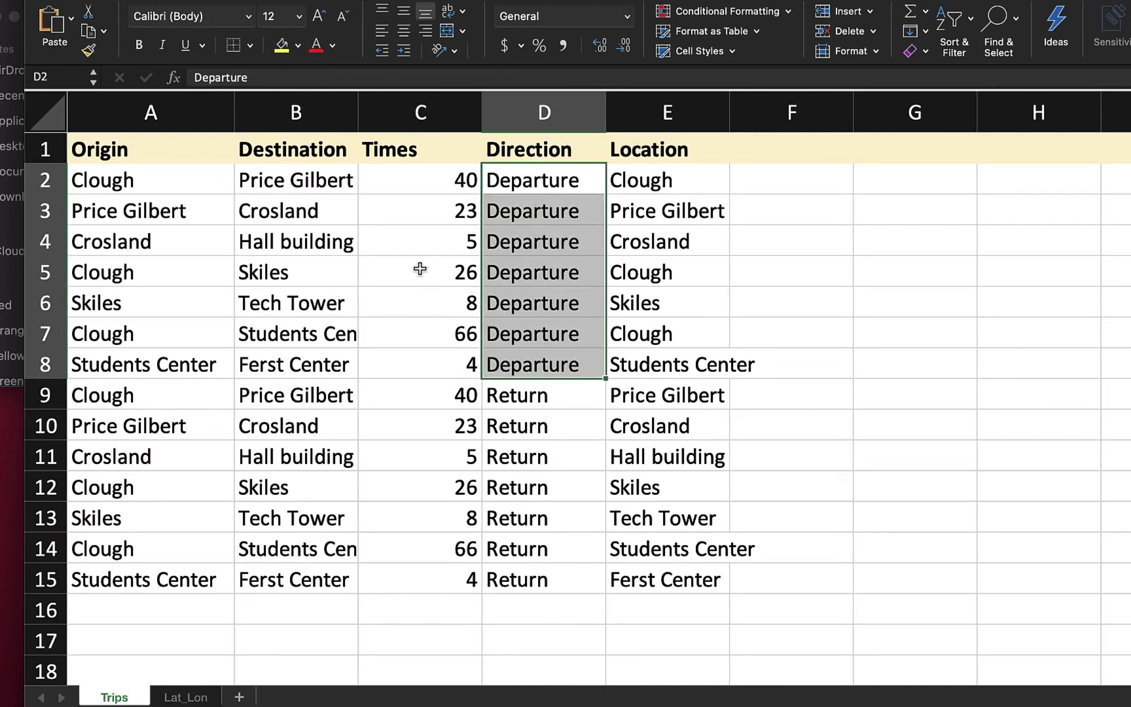
pyautogui.moveTo(525, 393); pyautogui.dragTo(553, 576)
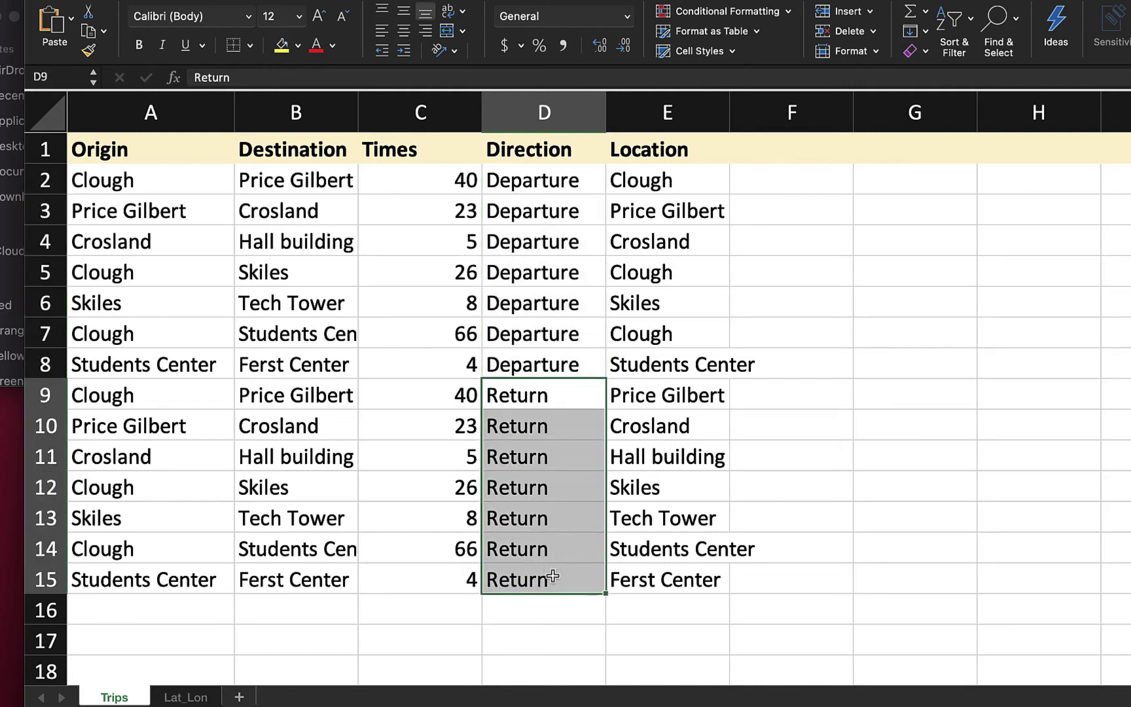
pyautogui.click(562, 662)
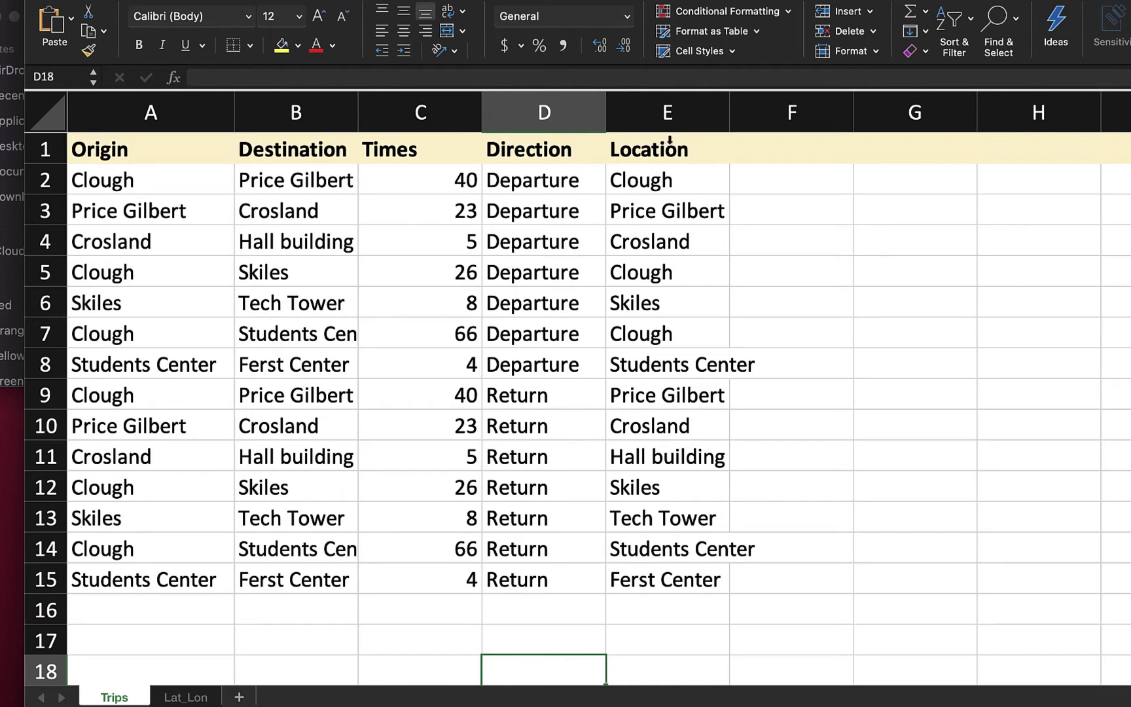
pyautogui.click(677, 121)
pyautogui.click(766, 230)
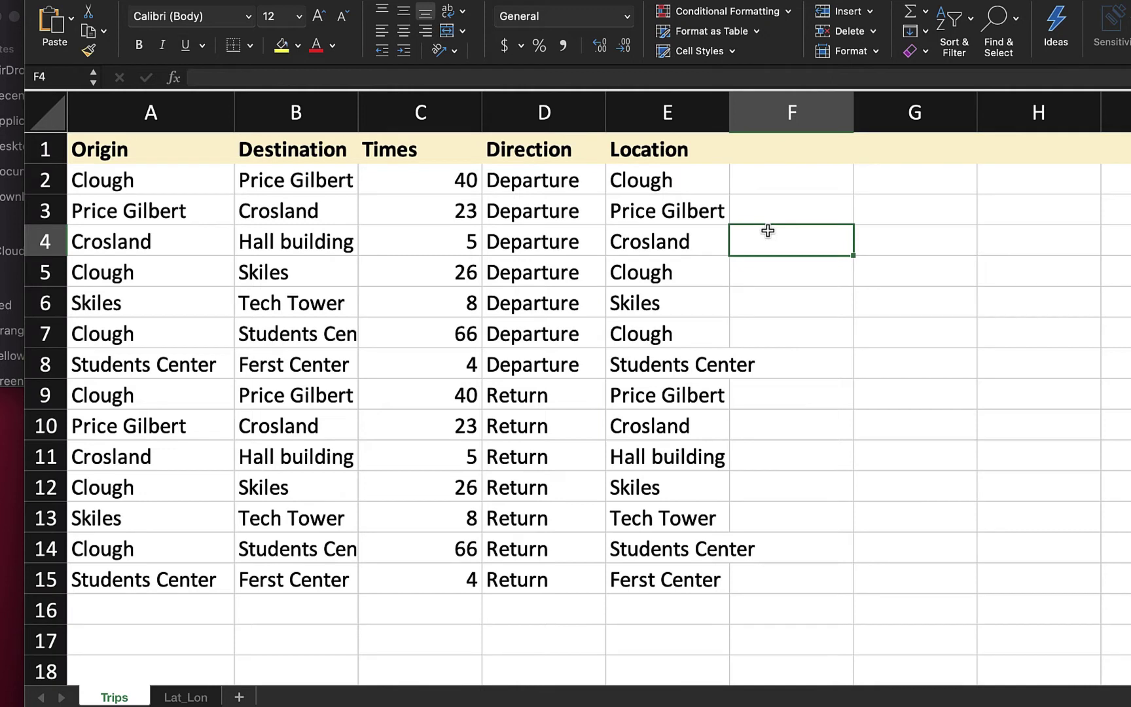
pyautogui.moveTo(517, 188); pyautogui.dragTo(523, 367)
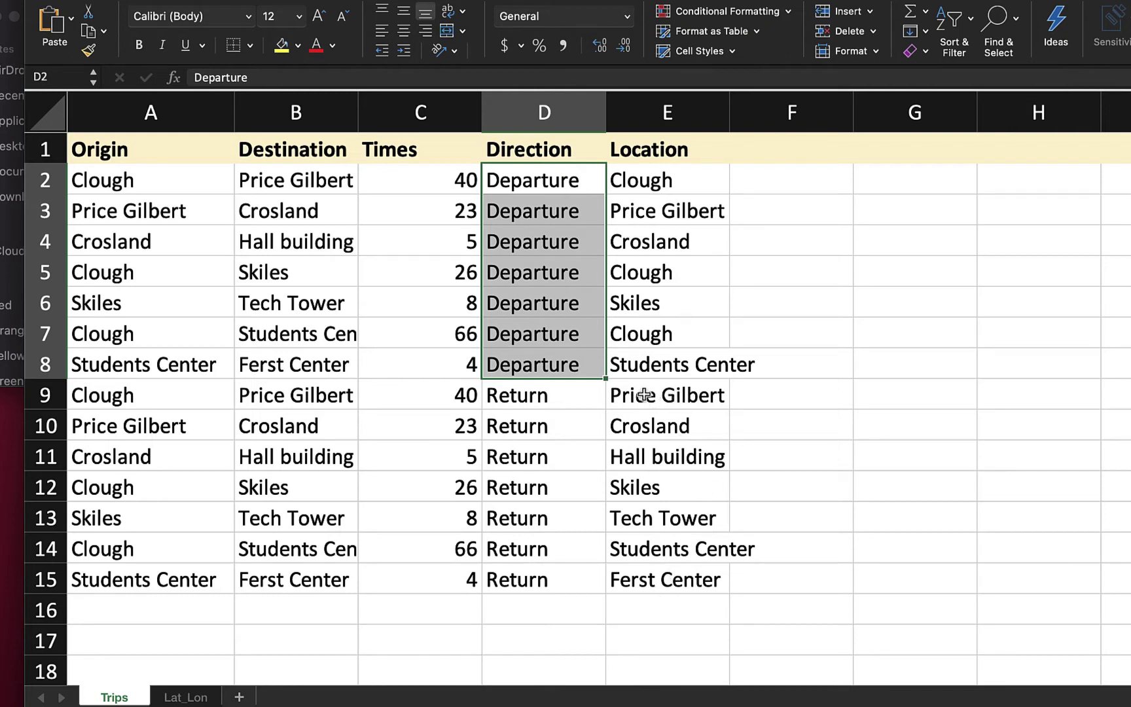
pyautogui.click(822, 496)
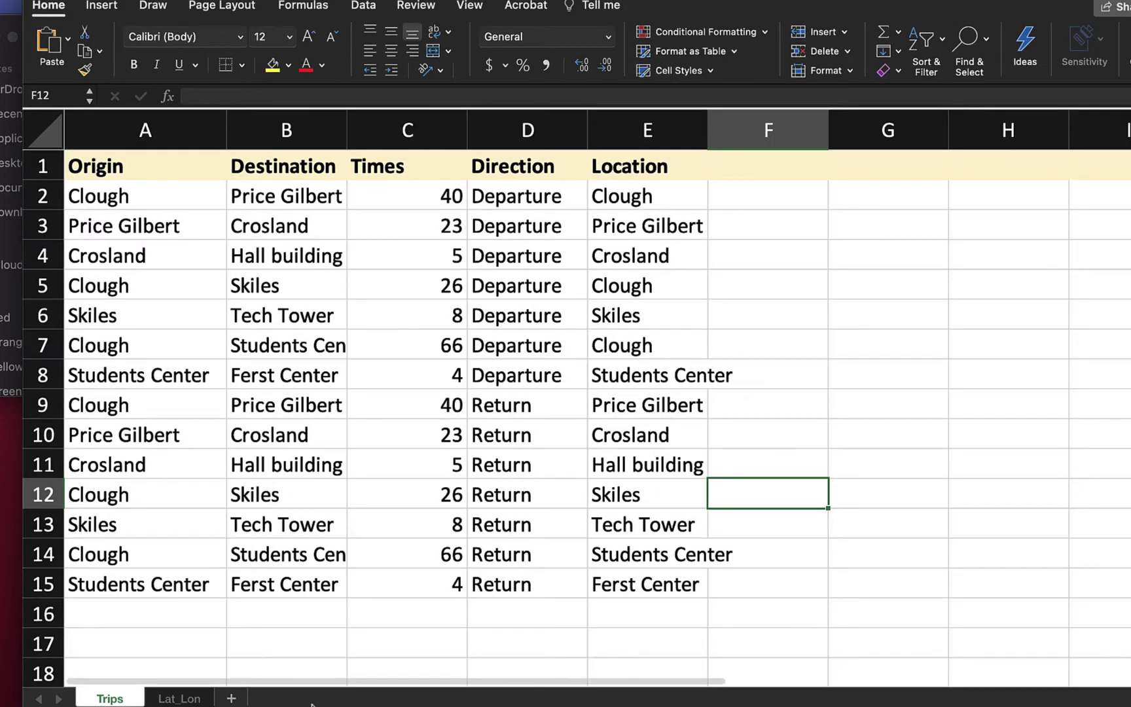
# Step: Show the Lat_Lon sheet's Lat and Lon values for eight campus locations, zoomed in
pyautogui.click(169, 699)
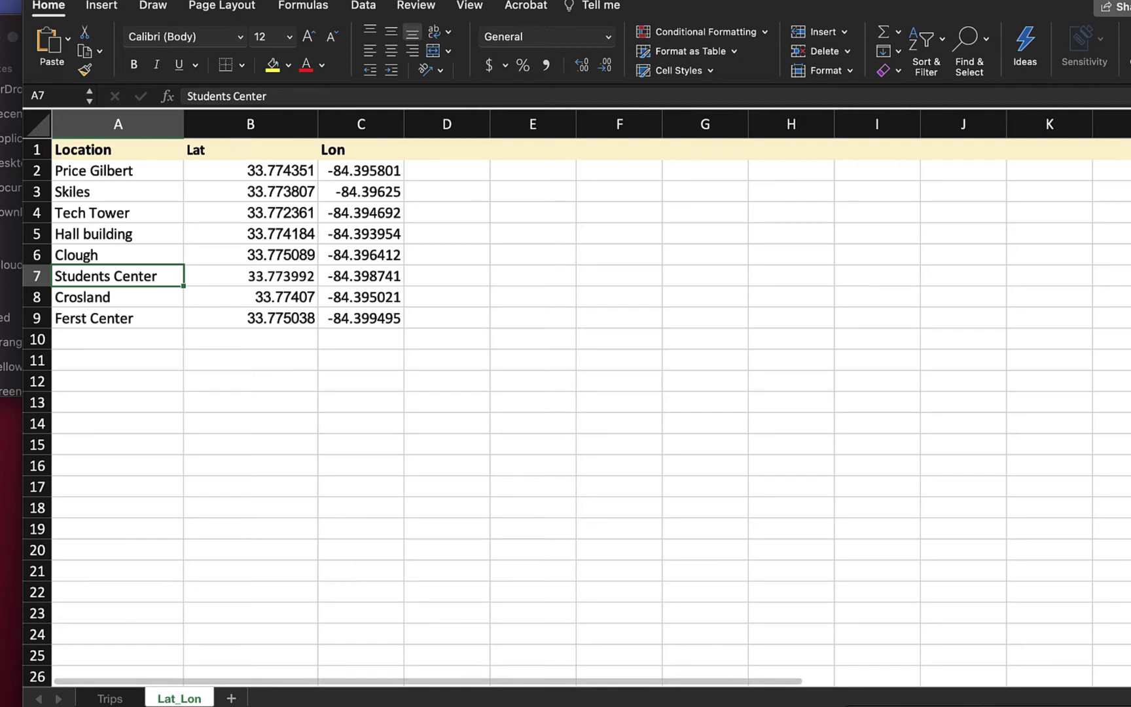
pyautogui.scroll(1, 576, 398)
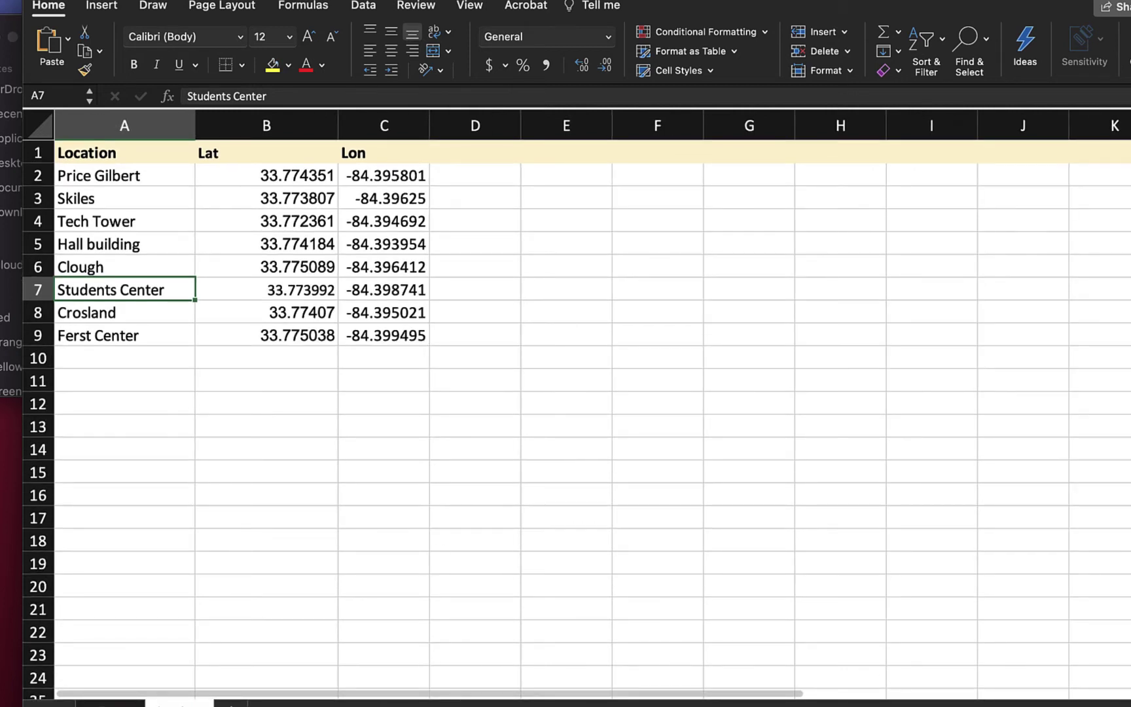
pyautogui.scroll(2, 979, 676)
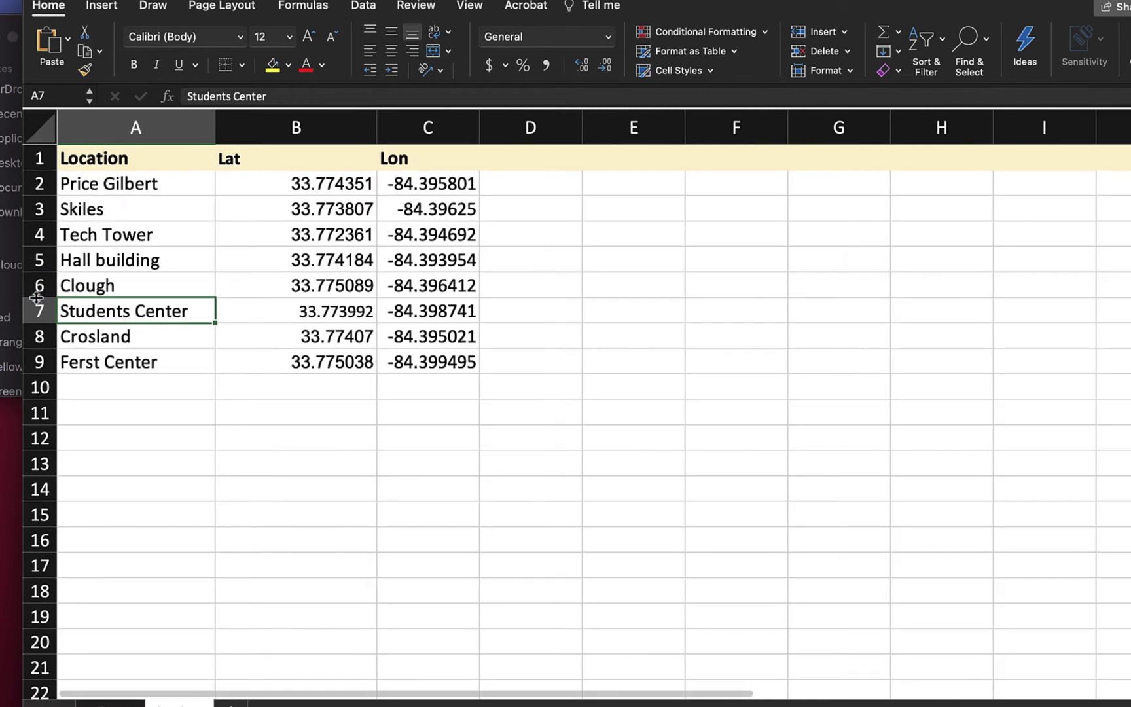
pyautogui.click(169, 388)
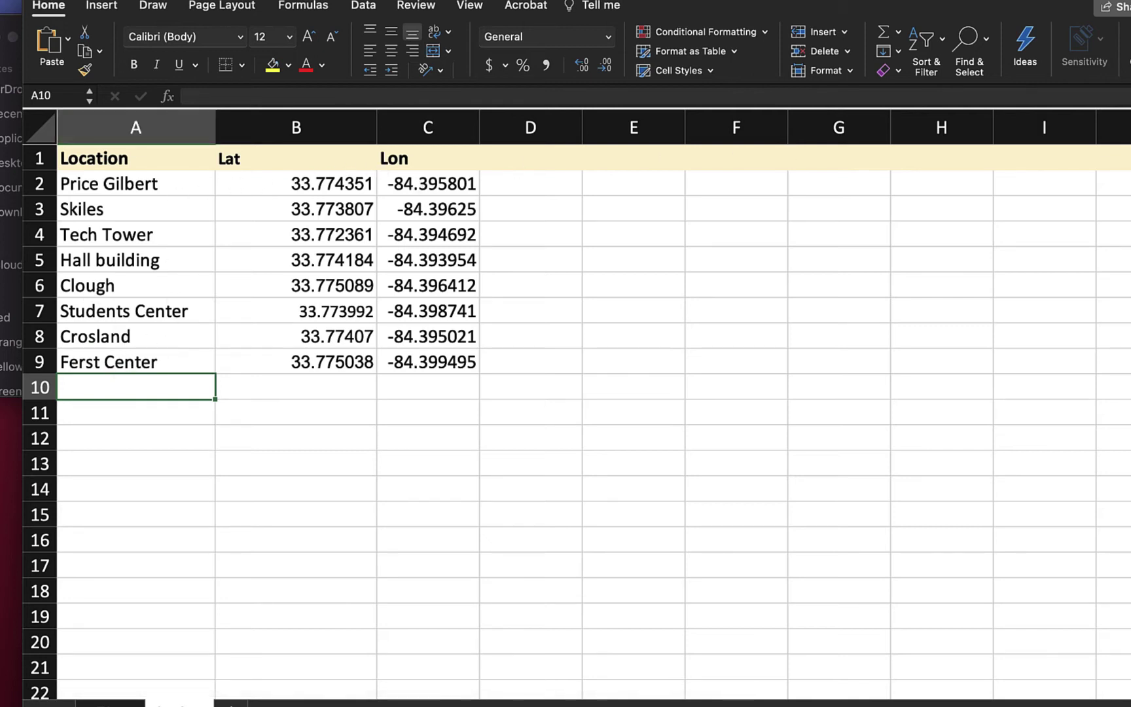
pyautogui.click(887, 0)
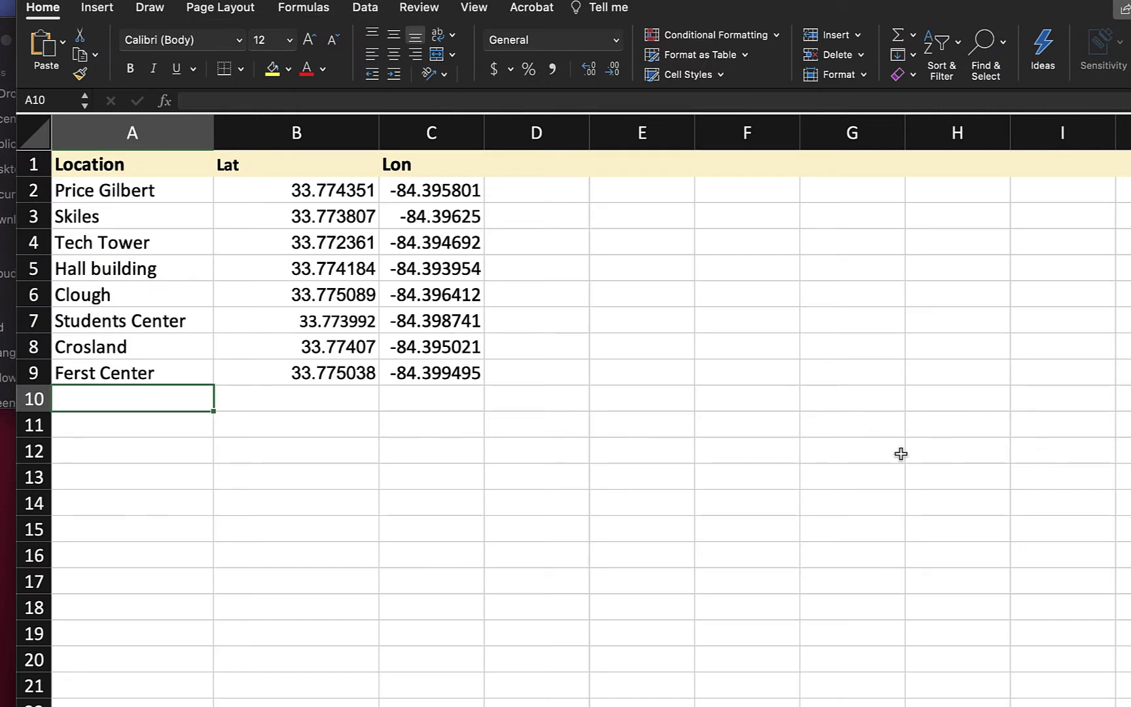
pyautogui.click(842, 406)
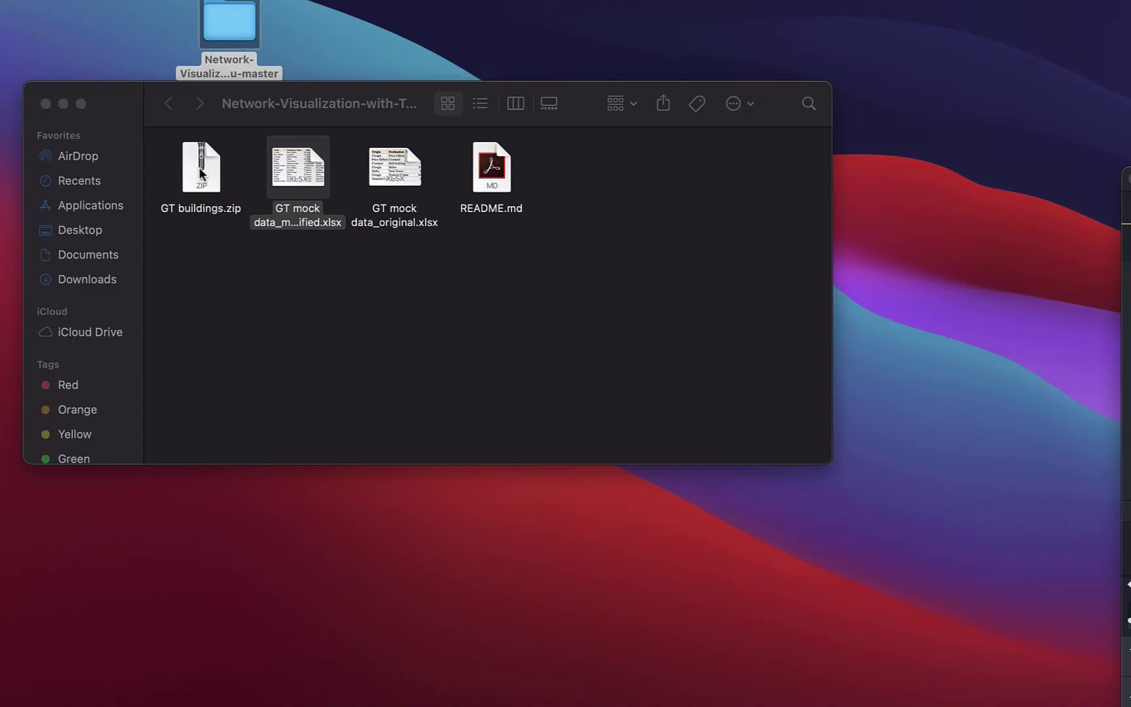
# Step: Unzip GT buildings.zip and open the extracted GT buildings folder of eight icon images
pyautogui.click(196, 167)
pyautogui.doubleClick(195, 167)
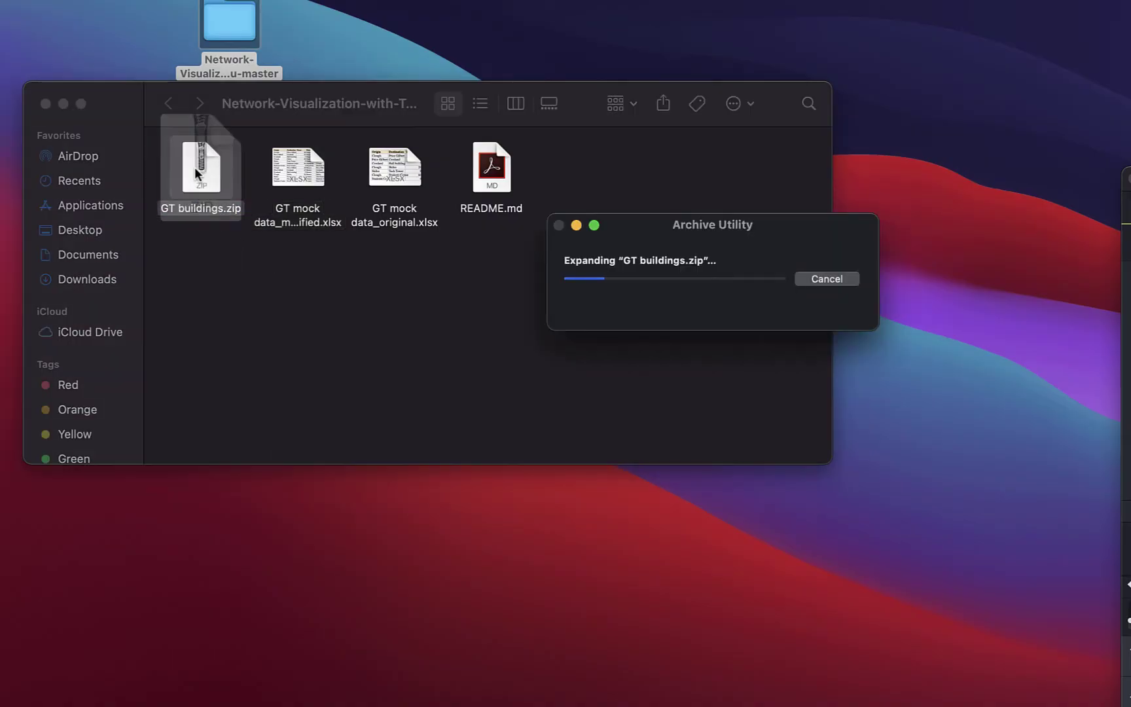
pyautogui.moveTo(210, 185); pyautogui.dragTo(206, 262)
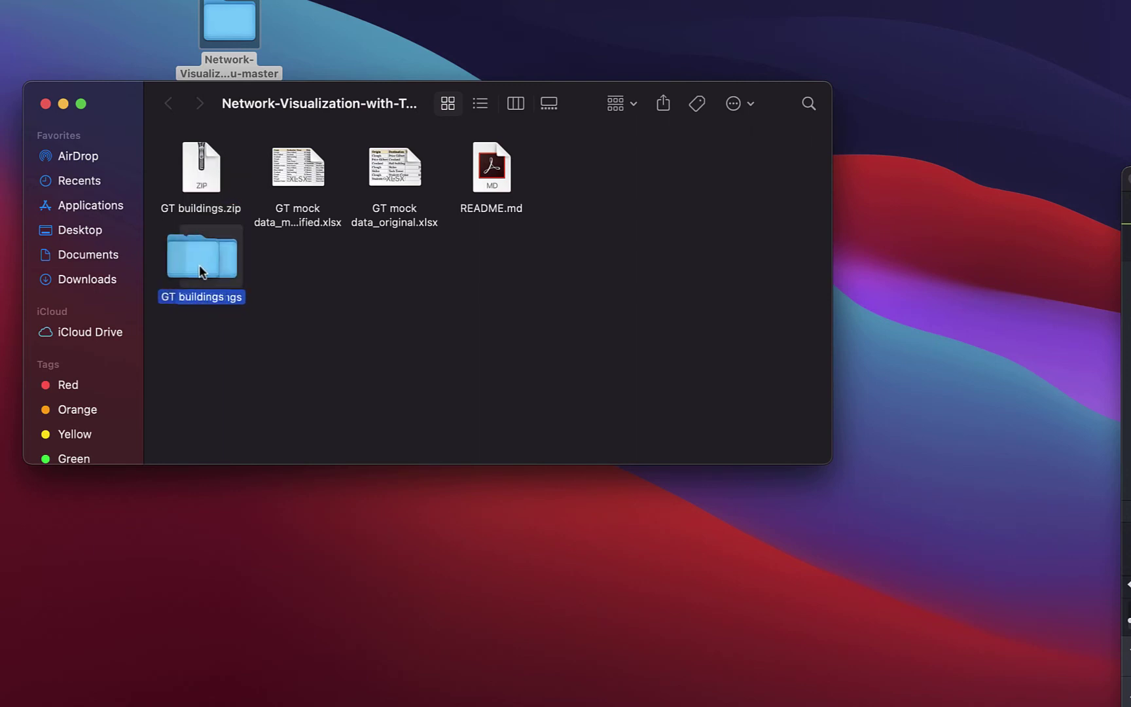
pyautogui.doubleClick(199, 265)
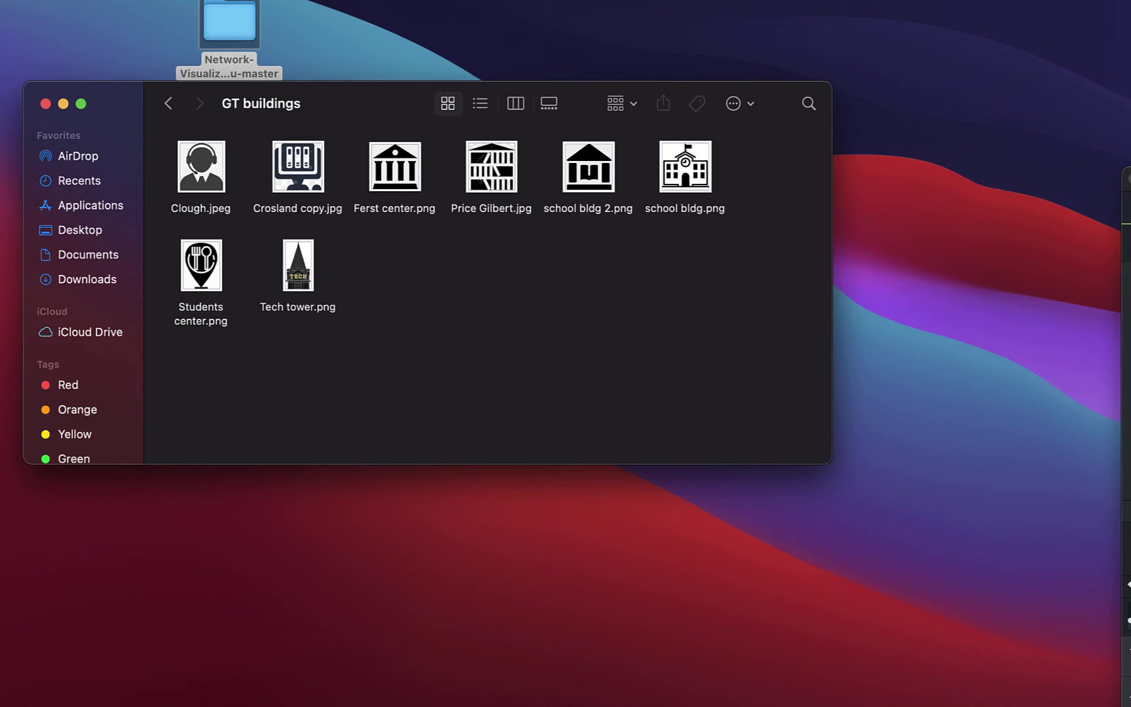
# Step: Search Spotlight for 'tableau repository' and open the My Tableau Repository folder
pyautogui.press('super+space')
pyautogui.write('table')
pyautogui.write('resp')
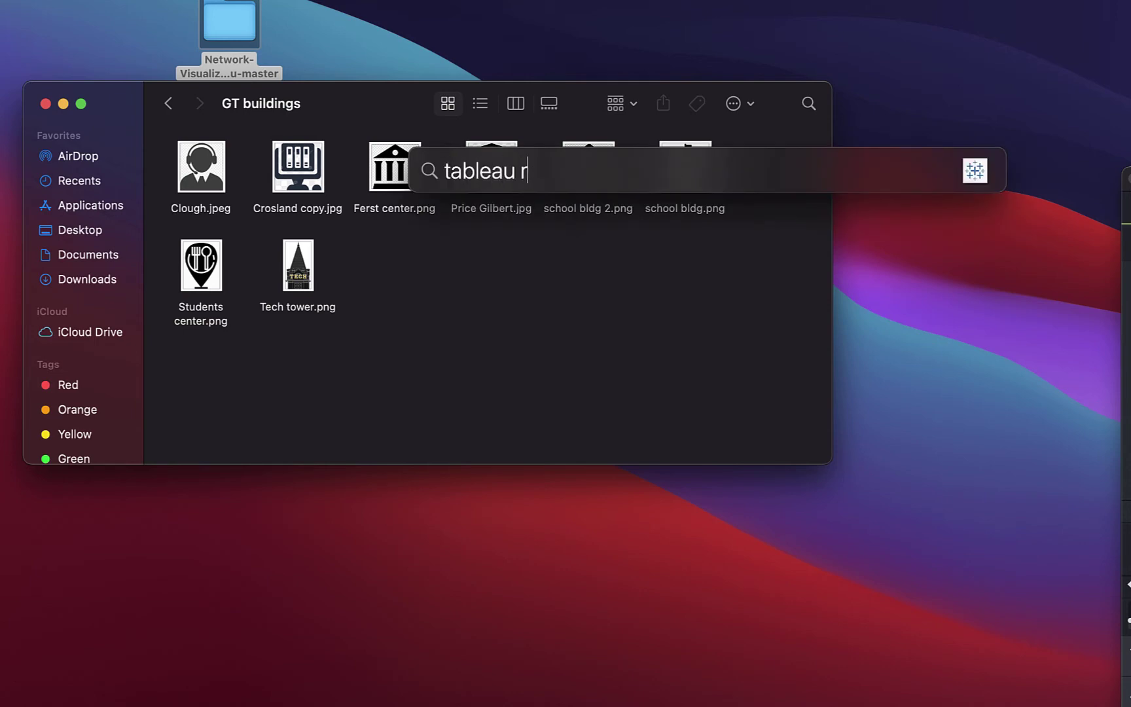
pyautogui.press('BackSpace')
pyautogui.press('BackSpace')
pyautogui.write('jp')
pyautogui.press('BackSpace')
pyautogui.press('BackSpace')
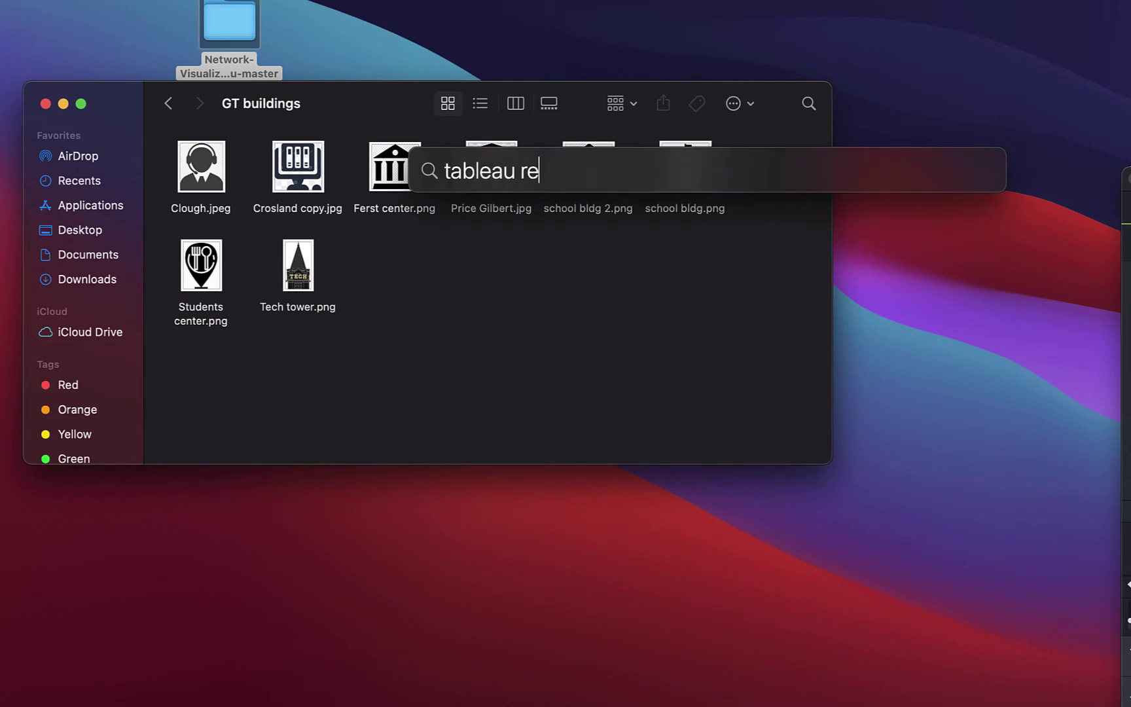
pyautogui.write('pository')
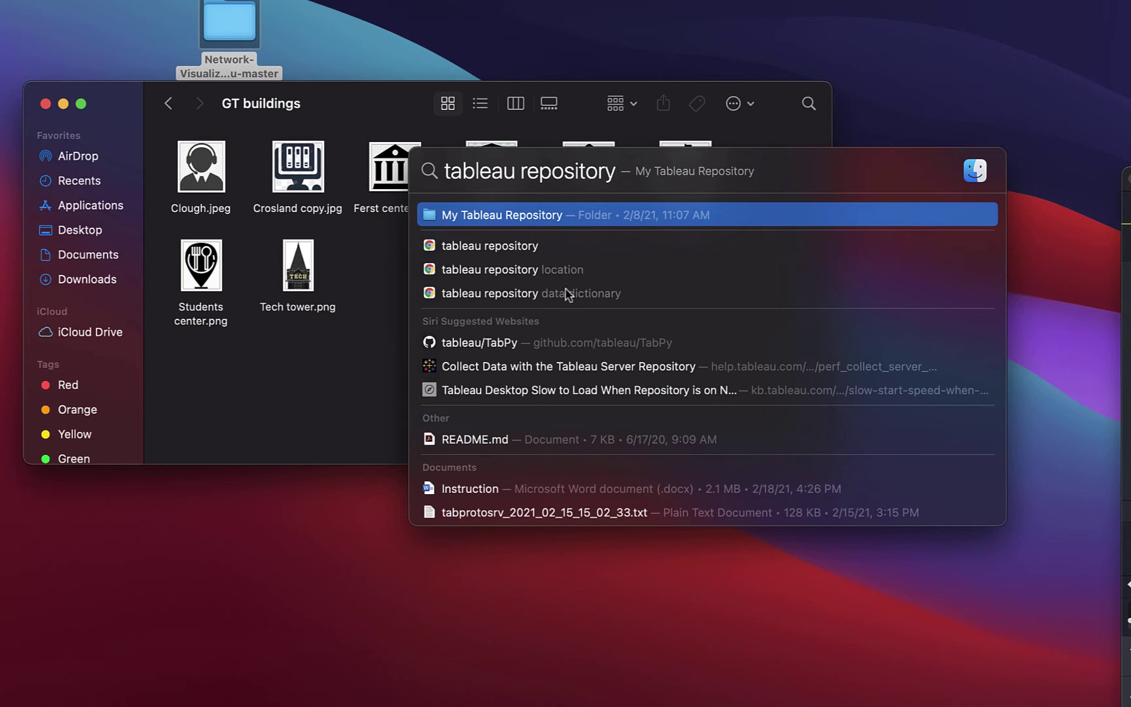
pyautogui.click(523, 219)
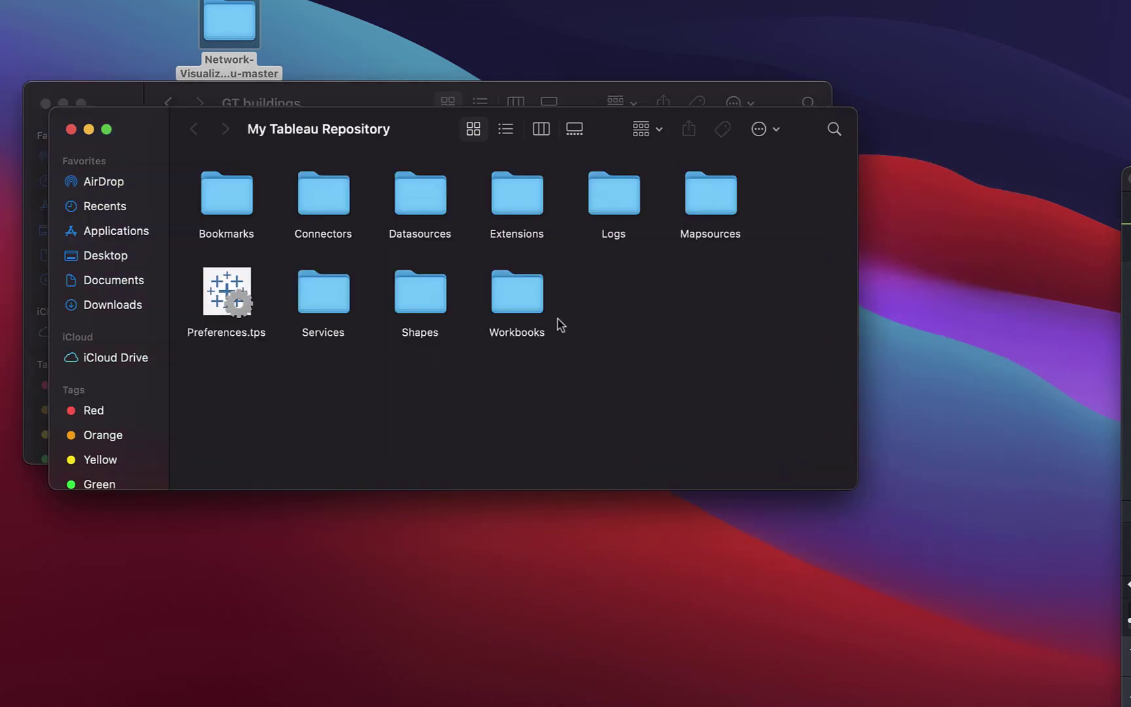
# Step: Copy the GT buildings folder into My Tableau Repository's Shapes folder, replacing the existing copy
pyautogui.doubleClick(421, 298)
pyautogui.moveTo(391, 119); pyautogui.dragTo(586, 305)
pyautogui.click(416, 254)
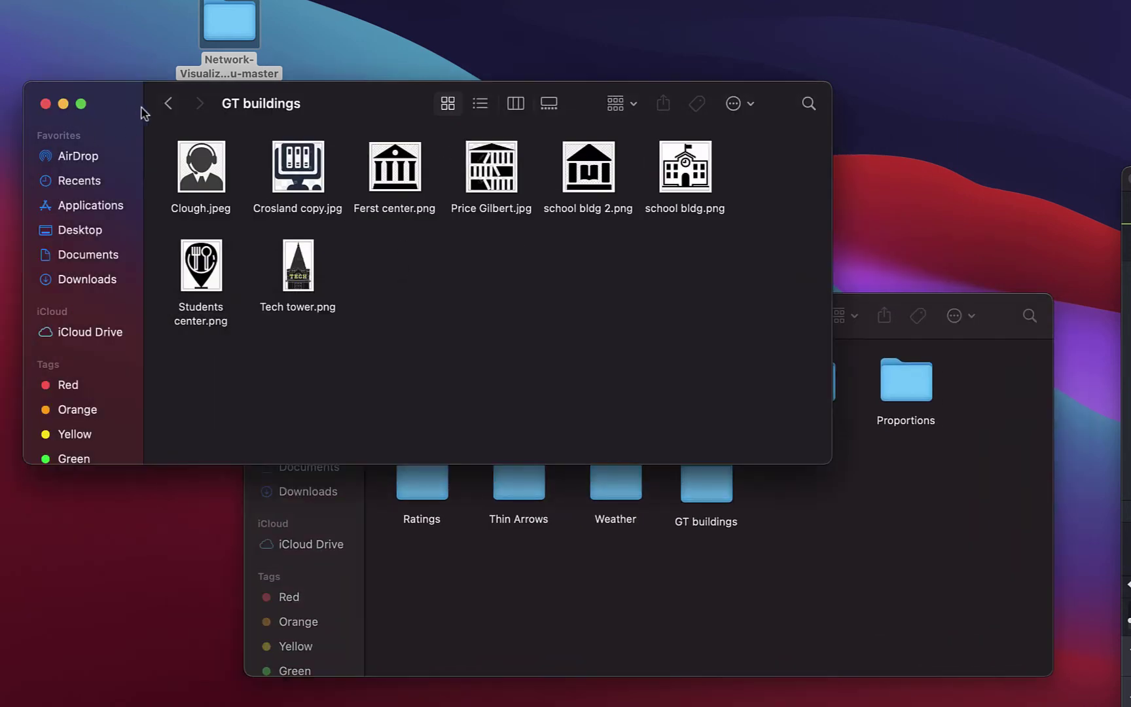
pyautogui.click(167, 103)
pyautogui.click(195, 267)
pyautogui.moveTo(195, 267); pyautogui.dragTo(817, 517)
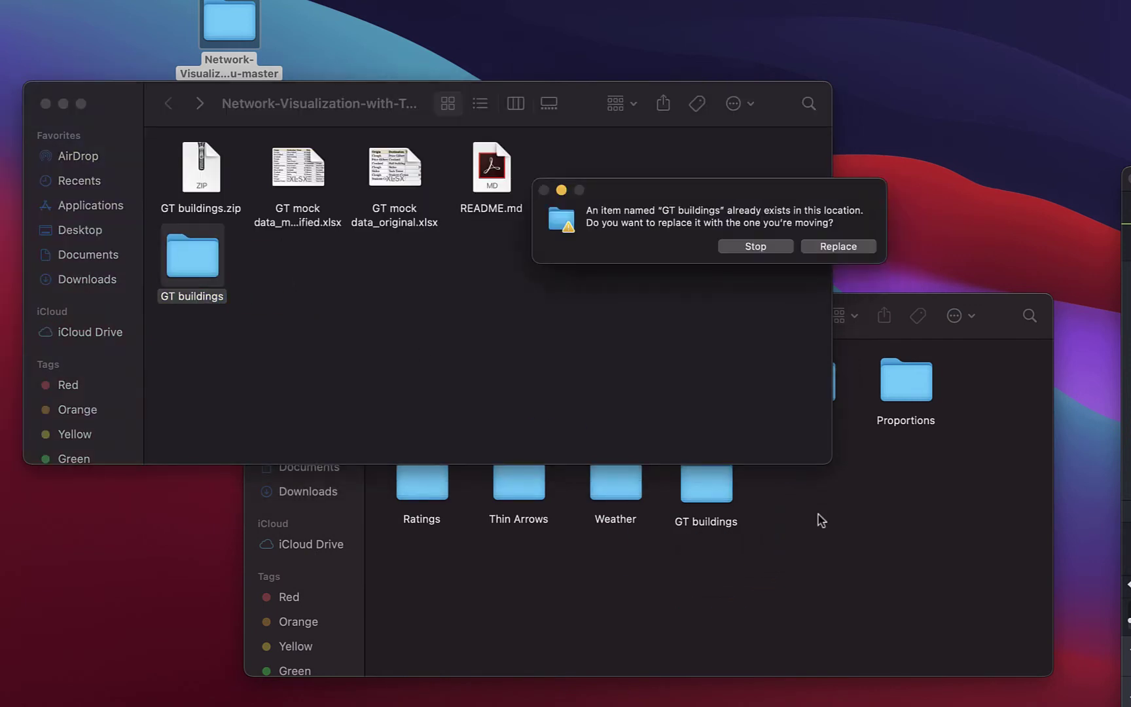
pyautogui.click(833, 247)
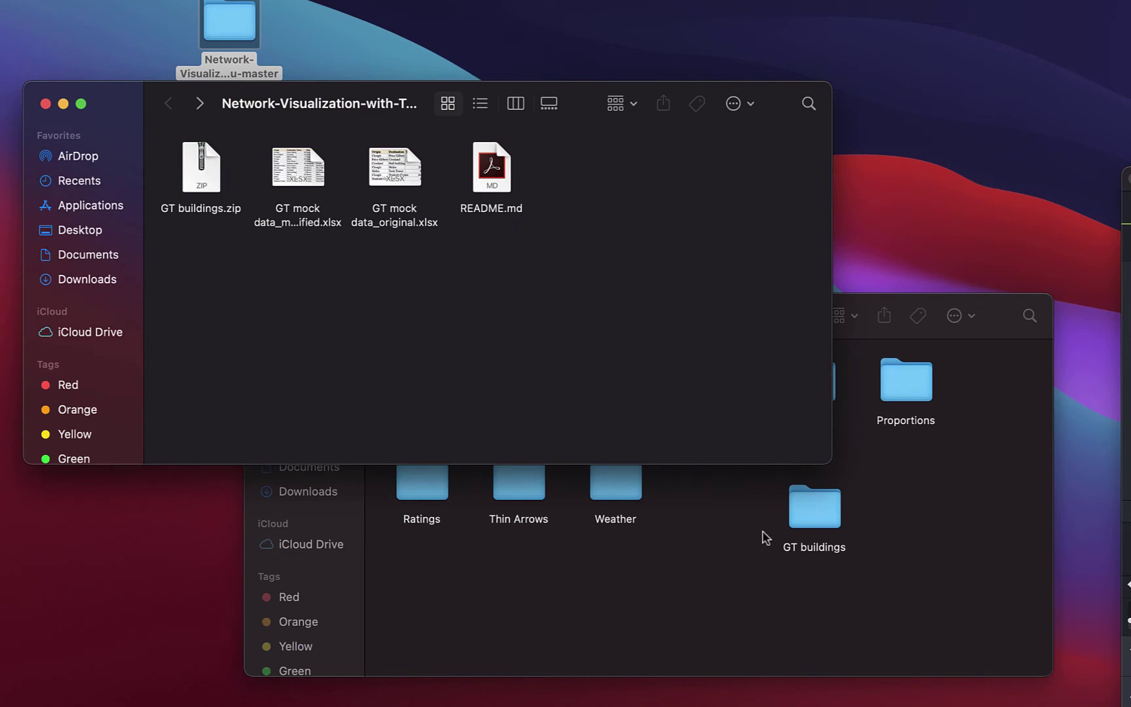
# Step: Close the Shapes window and bring up the installed Applications list
pyautogui.click(905, 575)
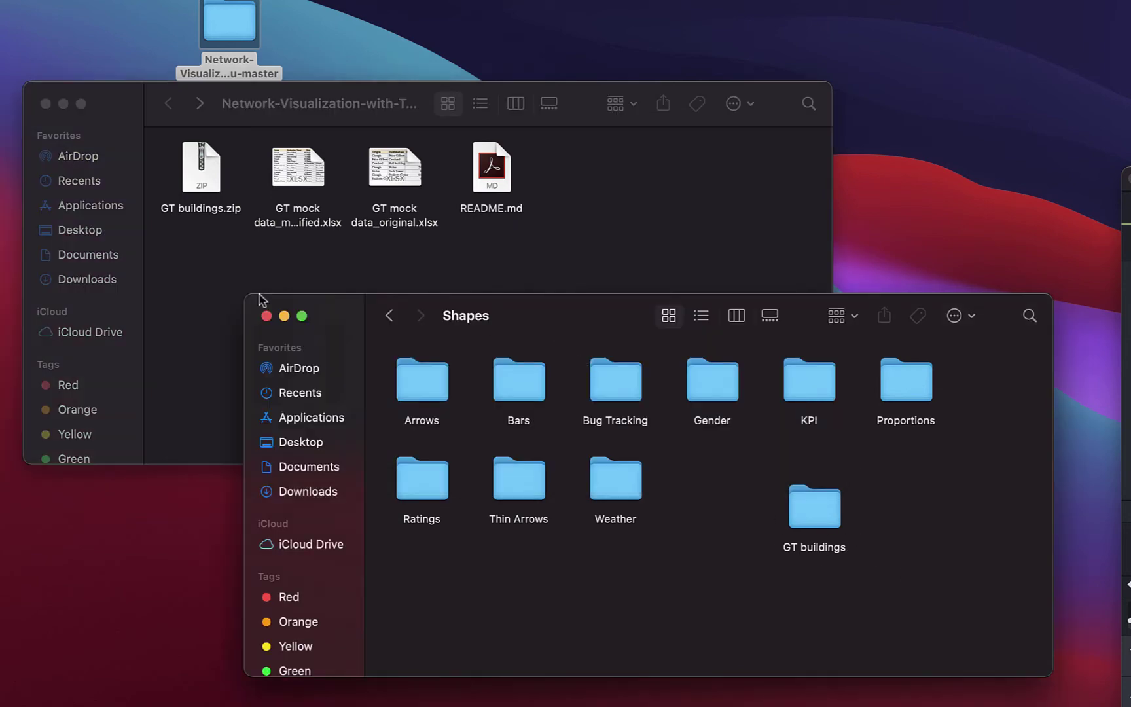
pyautogui.click(266, 316)
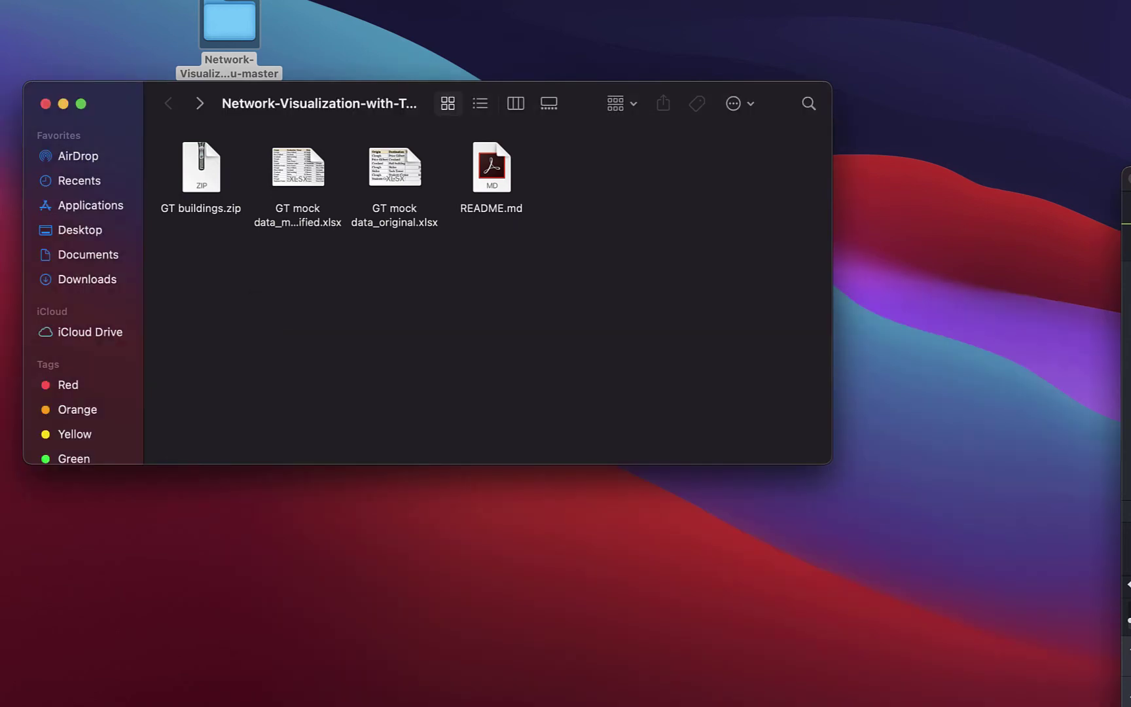
pyautogui.click(896, 684)
pyautogui.scroll(-5, 823, 589)
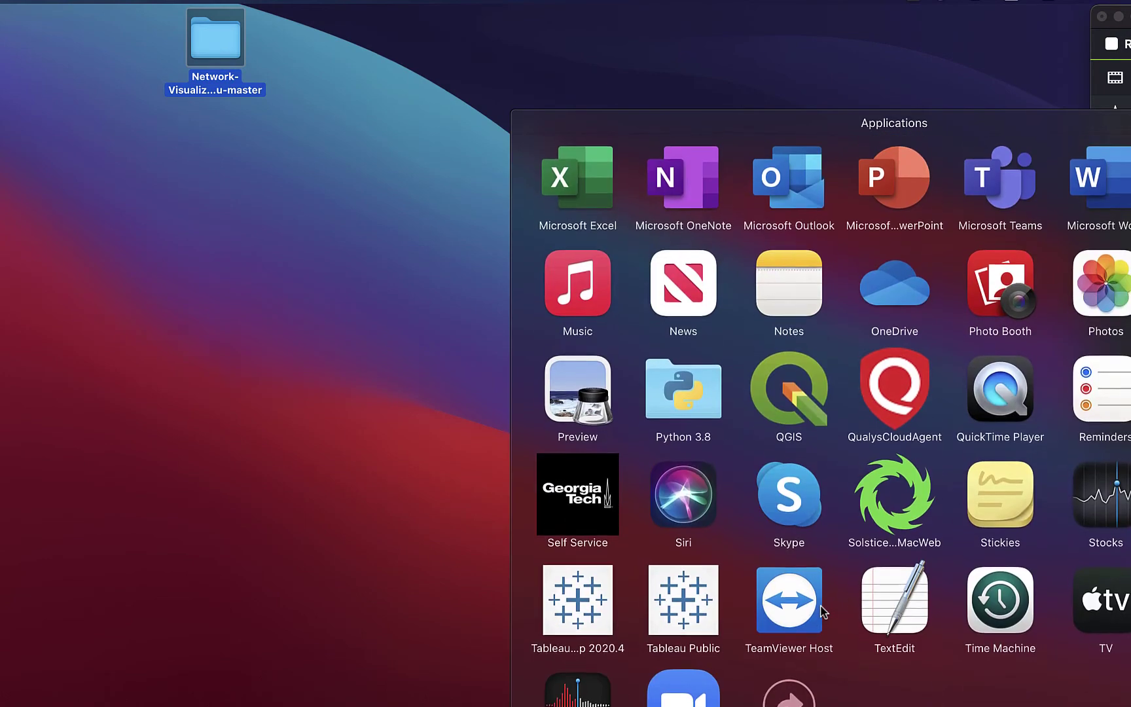
# Step: Launch Tableau Public and move its window to the left side of the screen
pyautogui.click(680, 597)
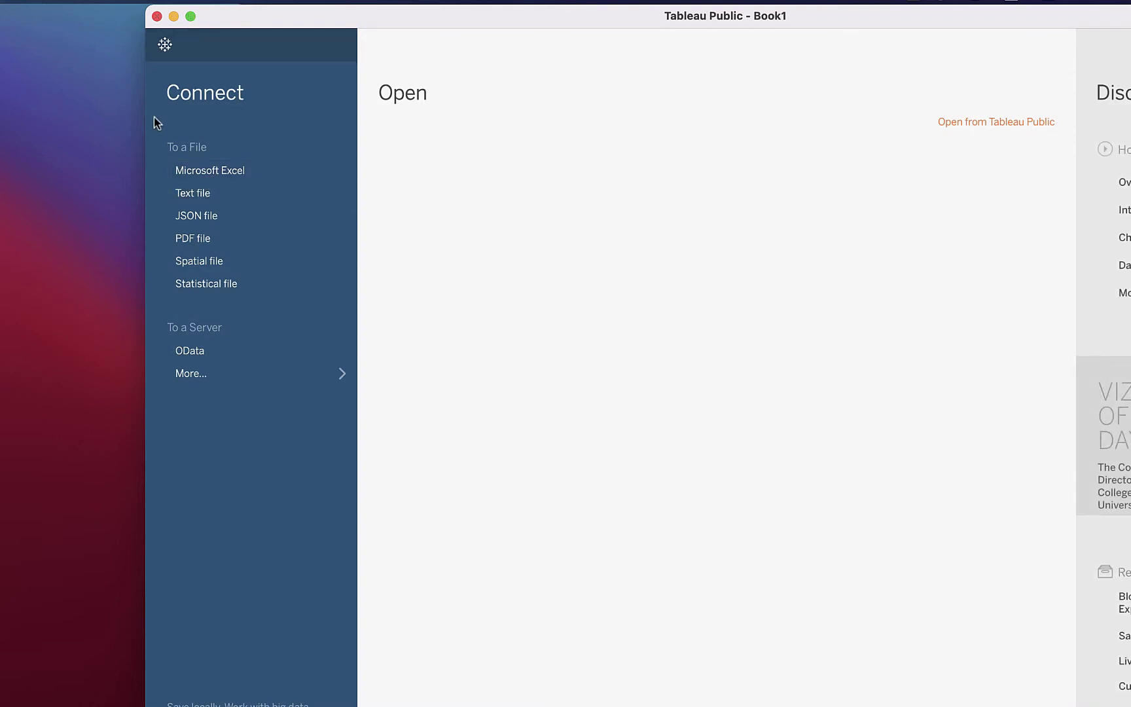
pyautogui.moveTo(278, 16); pyautogui.dragTo(126, 18)
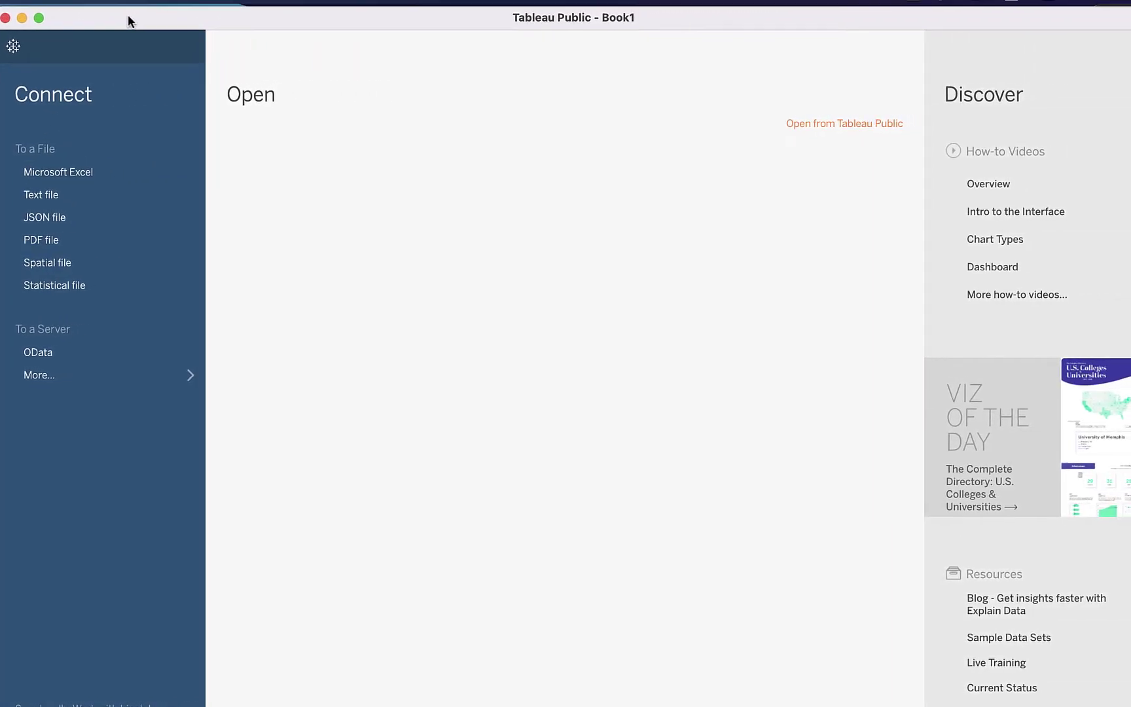
# Step: Connect Tableau to the Excel file GT mock data_modified.xlsx in the Desktop project folder
pyautogui.click(68, 178)
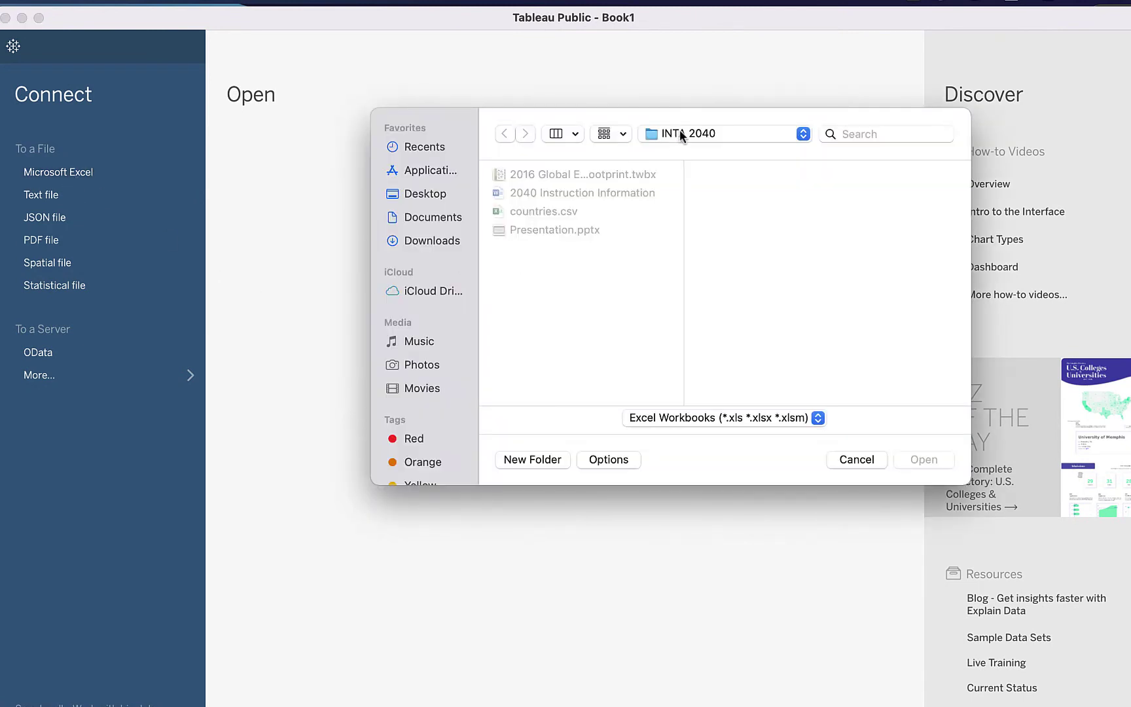
pyautogui.click(451, 195)
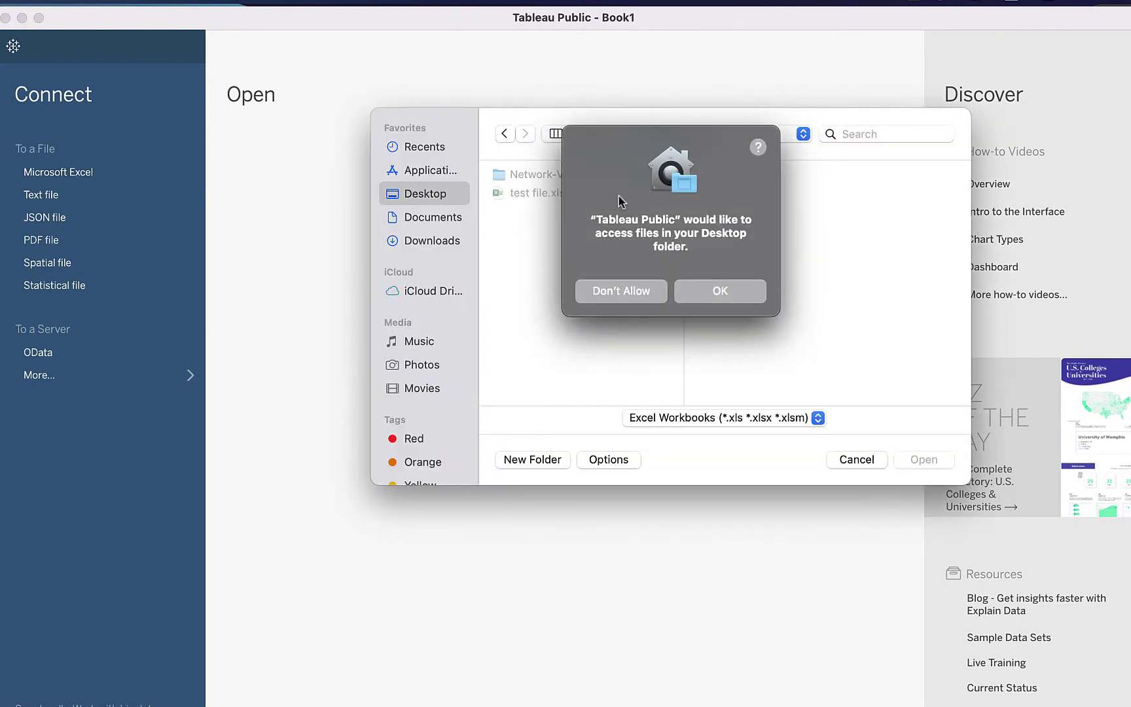
pyautogui.click(749, 291)
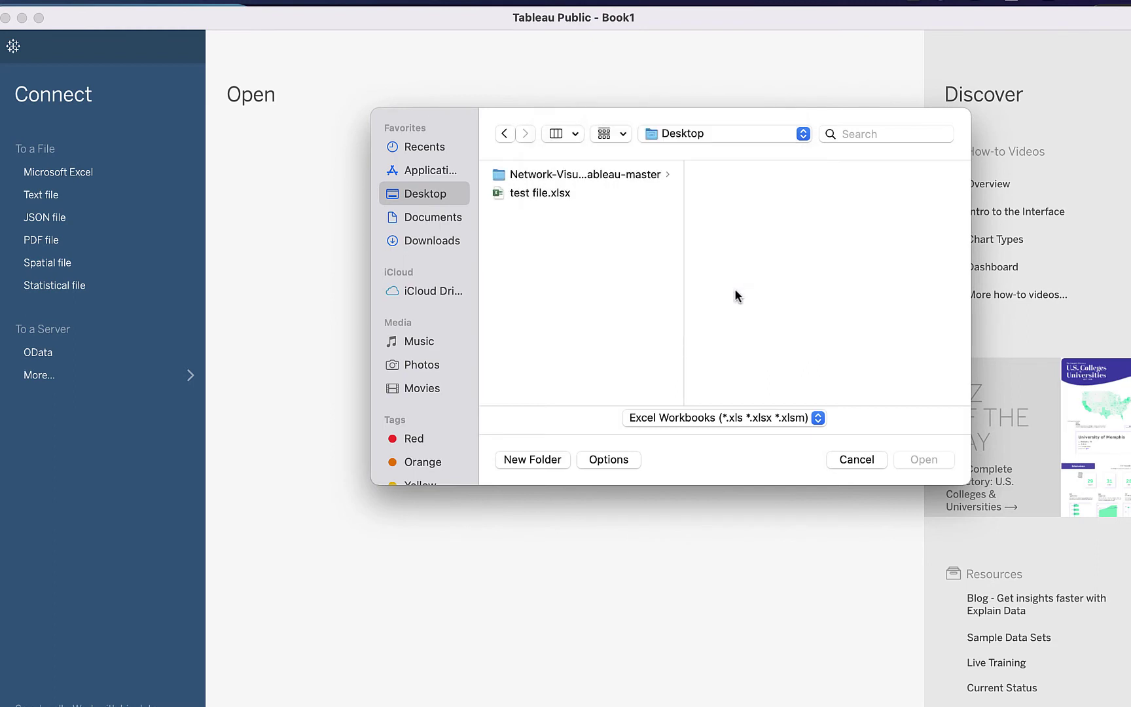
pyautogui.click(537, 178)
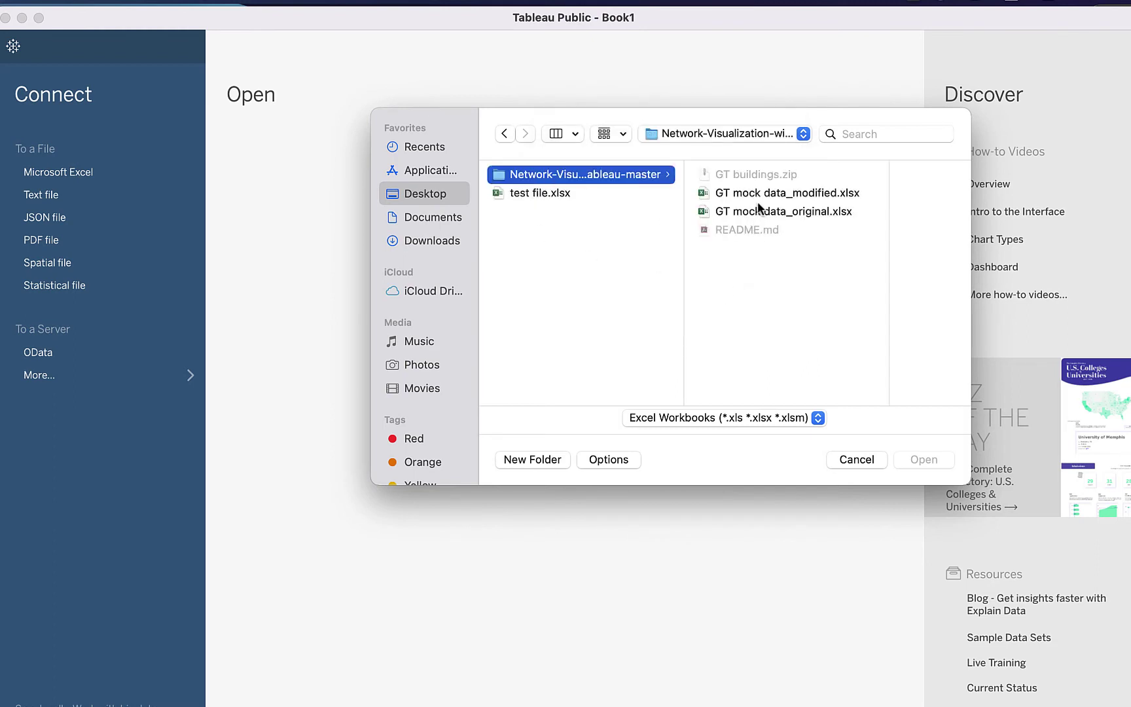
pyautogui.doubleClick(774, 194)
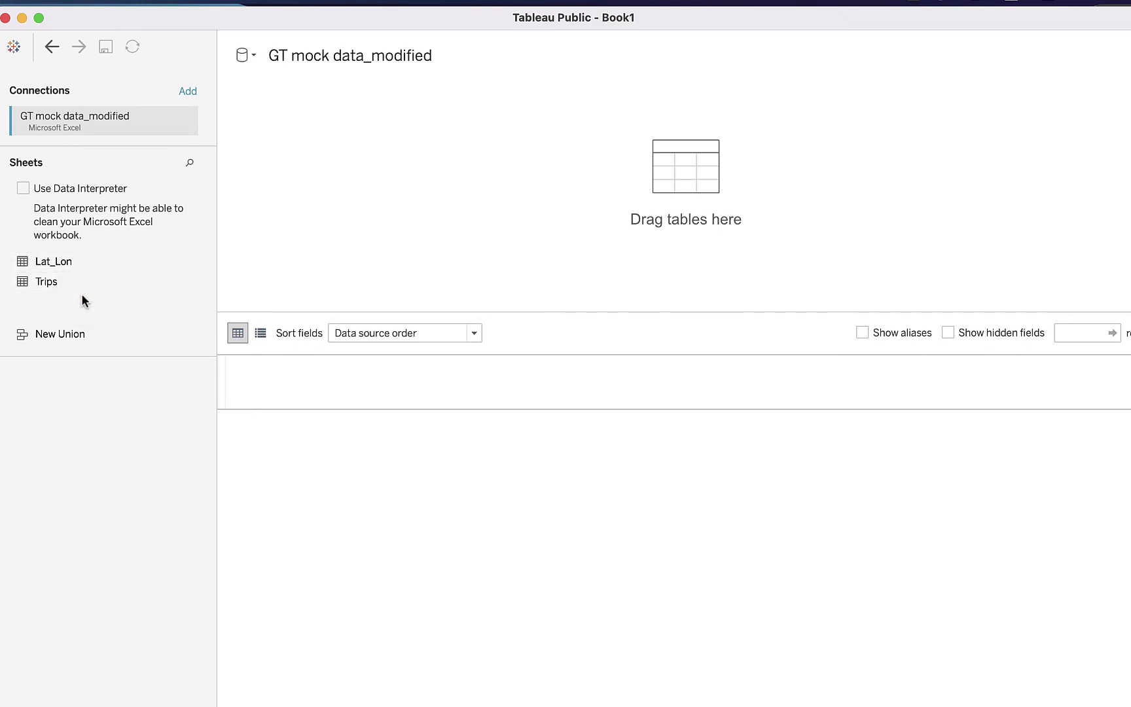
# Step: Add the Trips sheet to the data source and relate Lat_Lon to it on Location
pyautogui.moveTo(47, 283); pyautogui.dragTo(258, 179)
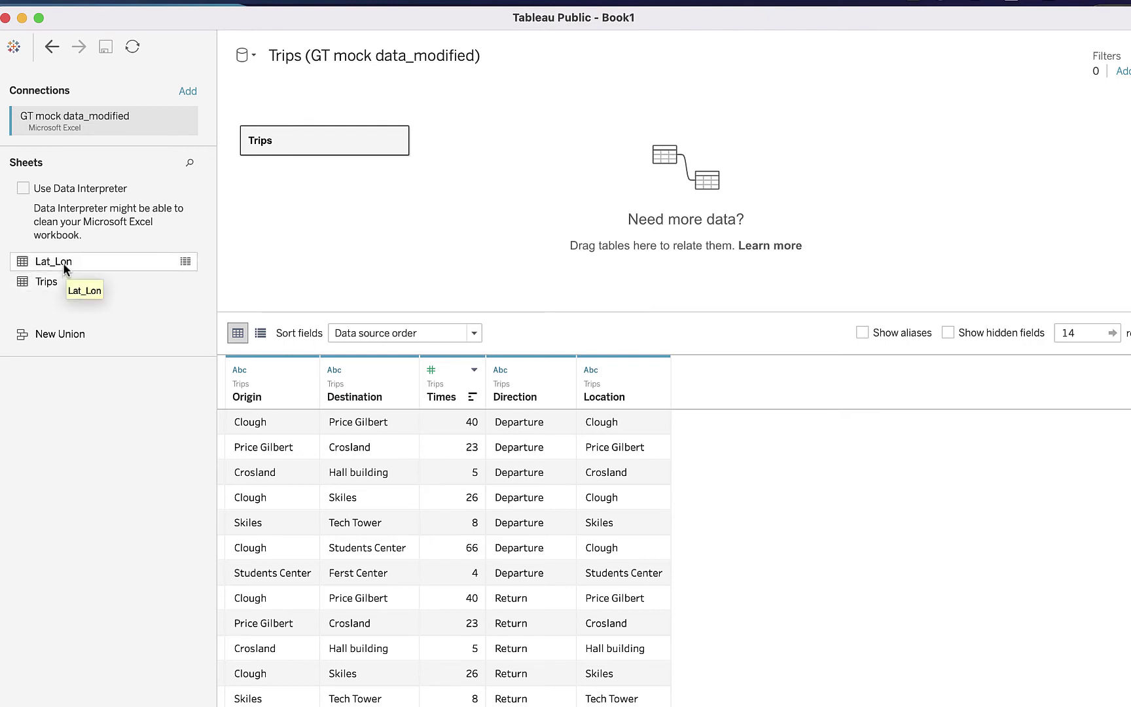
pyautogui.moveTo(63, 262); pyautogui.dragTo(517, 128)
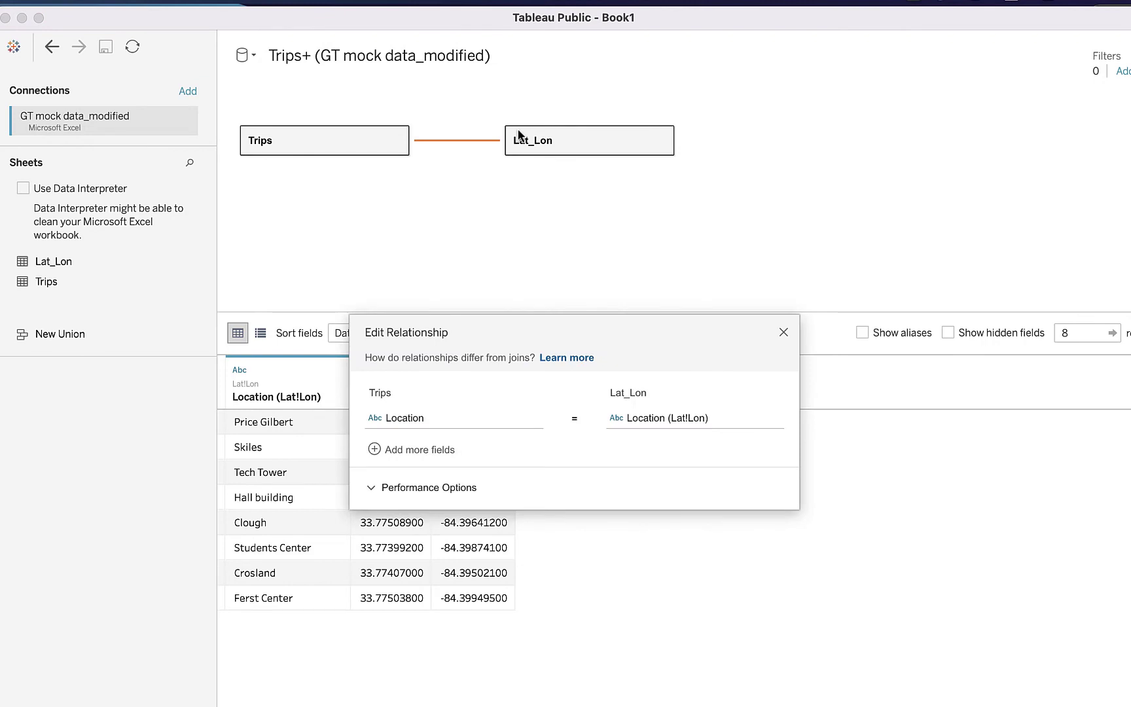
# Step: Keep the Location to Location (Lat_Lon) field pairing, close the relationship editor, and go to Sheet 1
pyautogui.moveTo(527, 320); pyautogui.dragTo(469, 222)
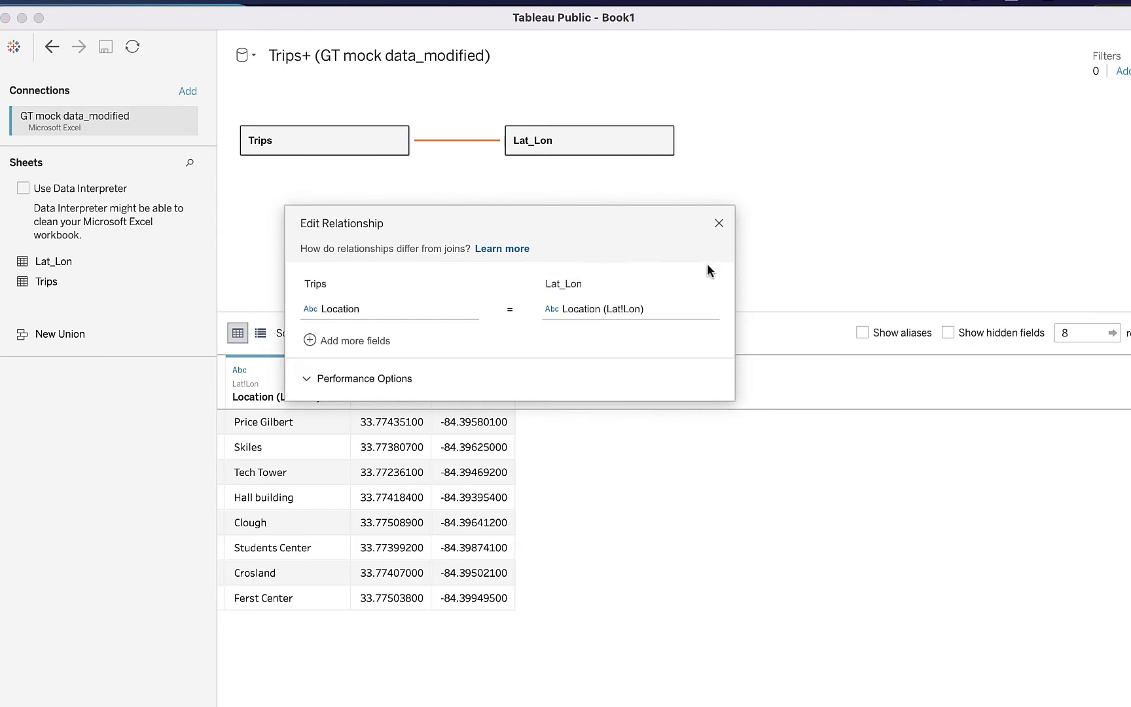
pyautogui.click(632, 316)
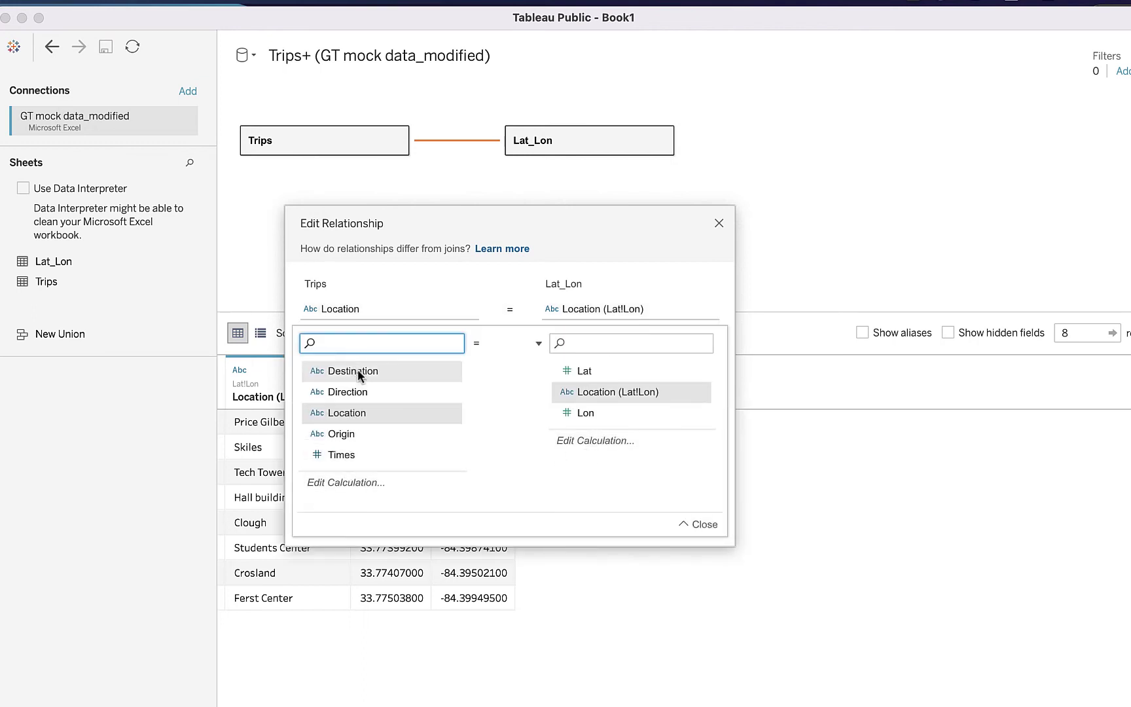
pyautogui.click(478, 285)
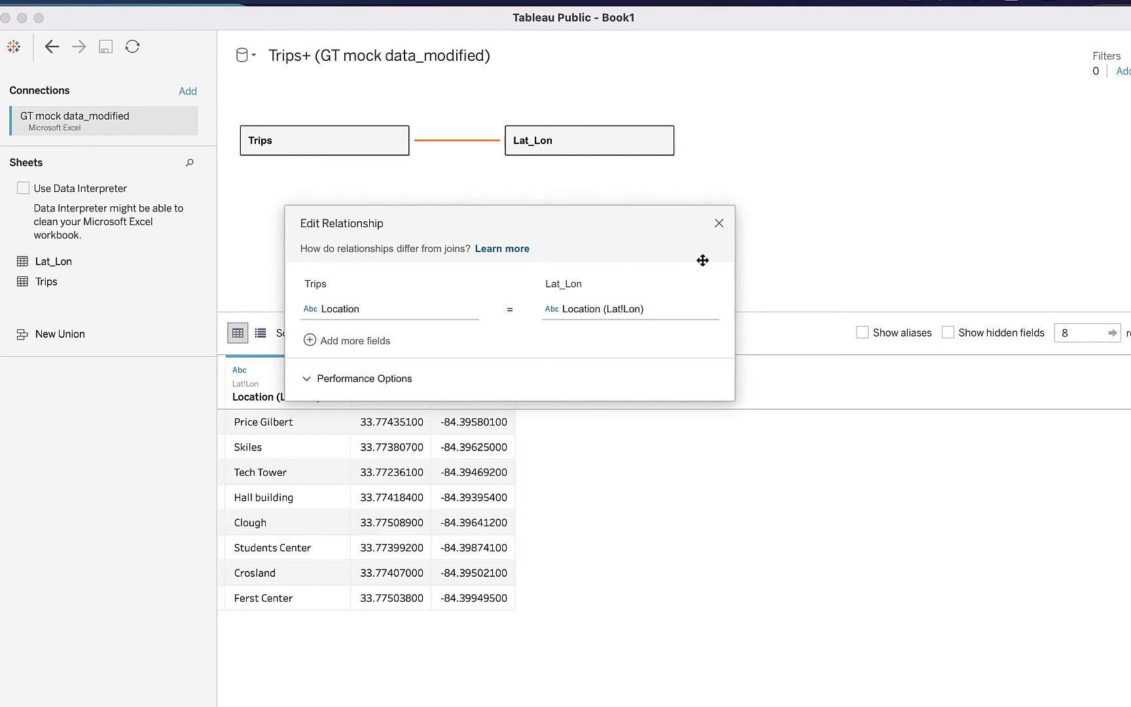
pyautogui.click(718, 223)
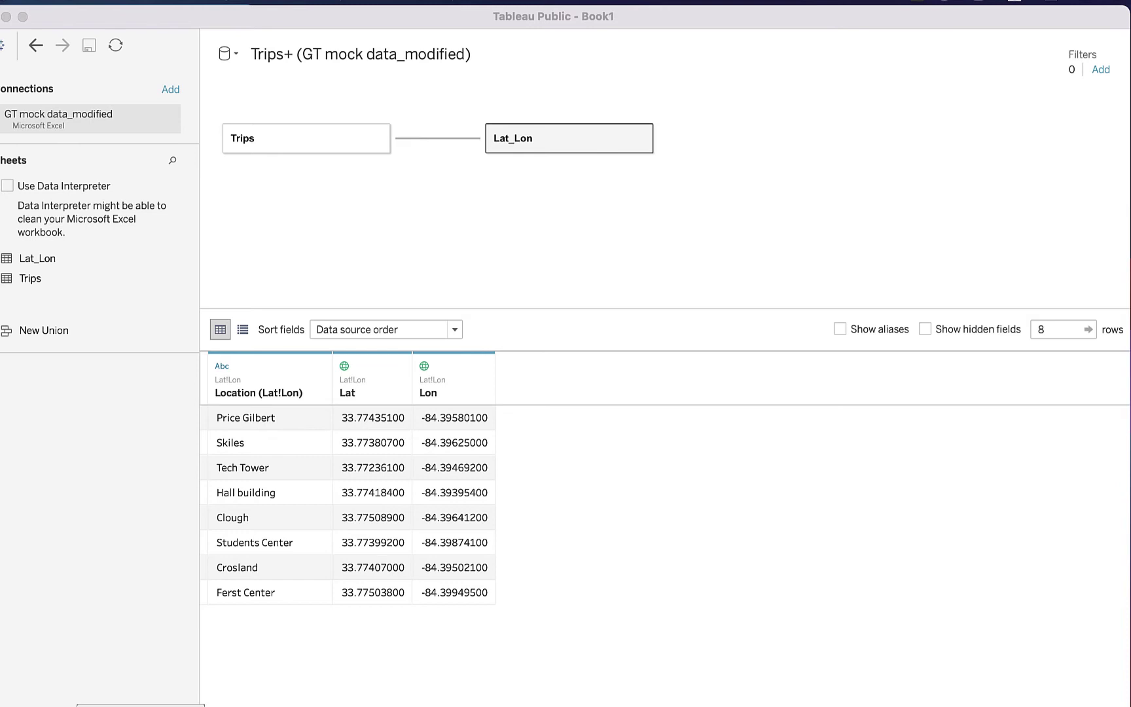
pyautogui.click(141, 704)
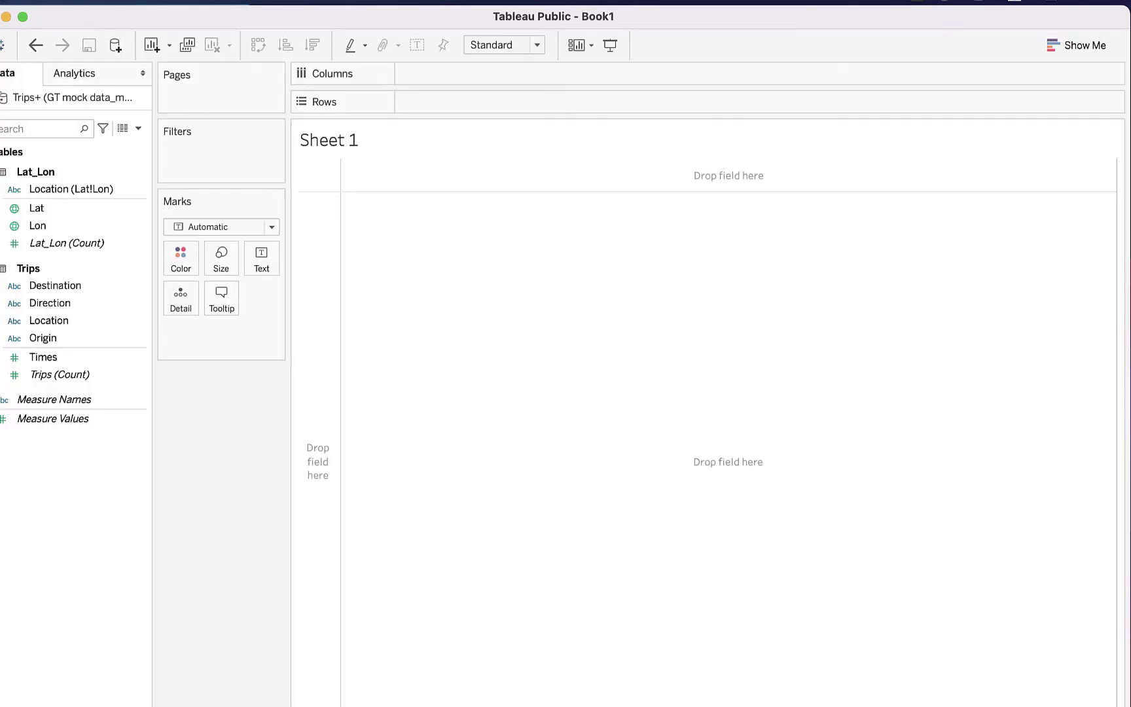
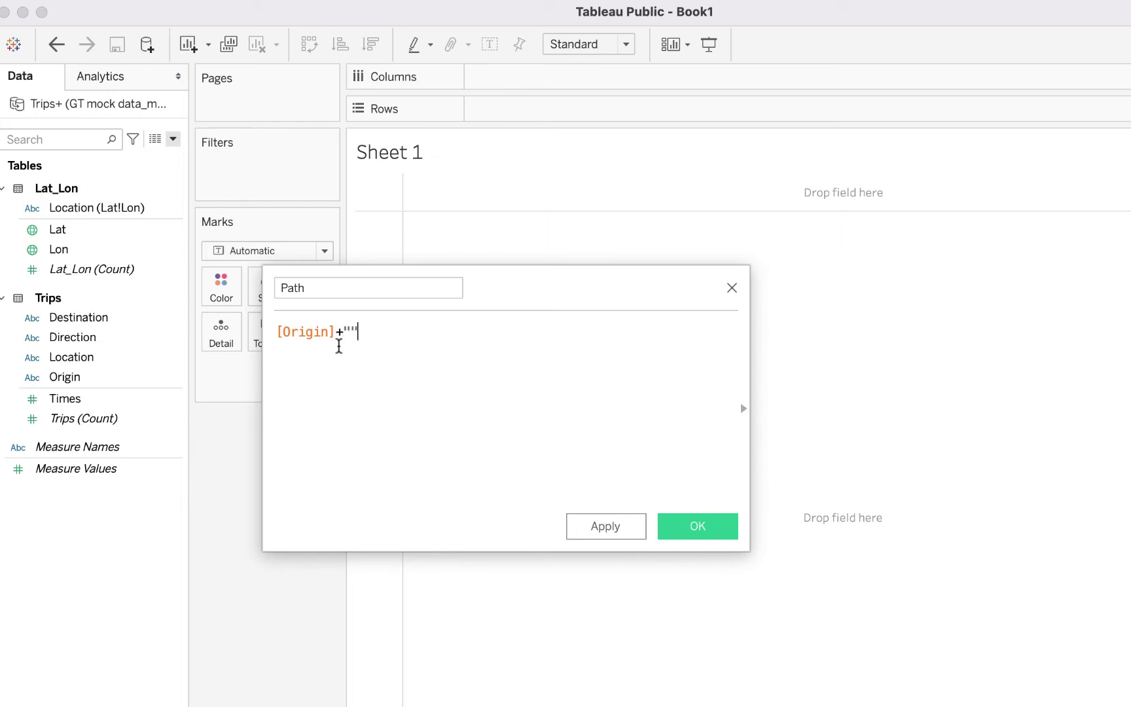
# Step: Finish the Path formula as Origin + "_" + [Destination] and save the calculated field
pyautogui.write('_"+DES')
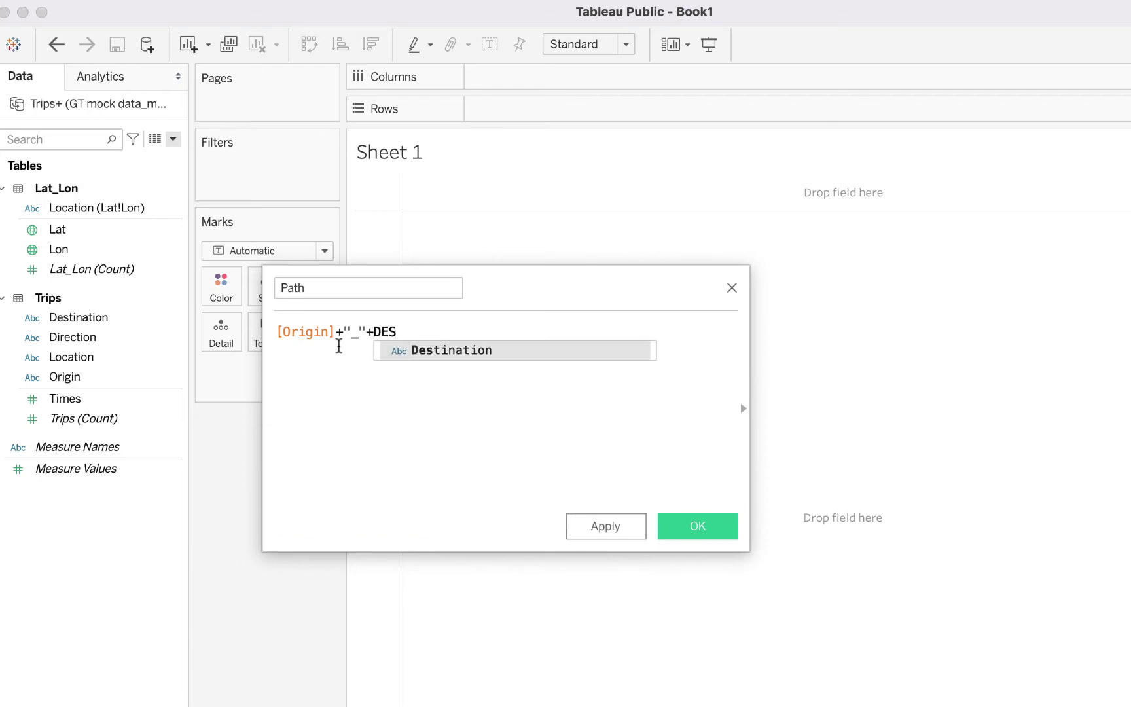
pyautogui.click(411, 350)
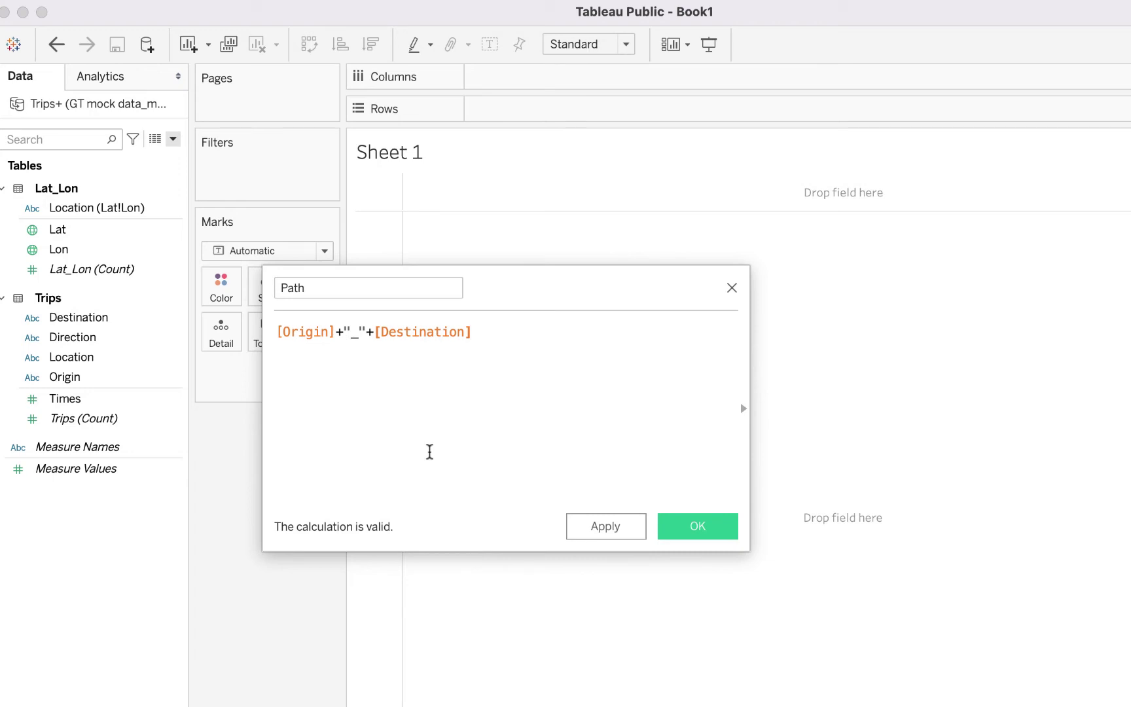
pyautogui.scroll(4, 429, 452)
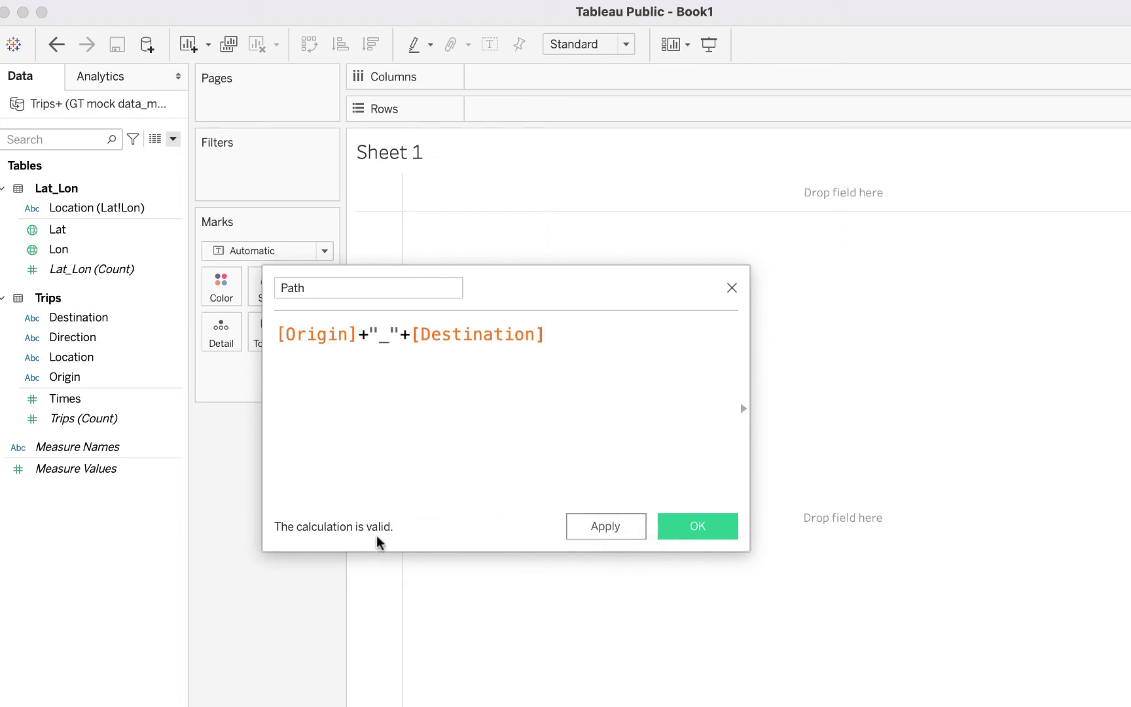
pyautogui.click(595, 524)
pyautogui.click(688, 527)
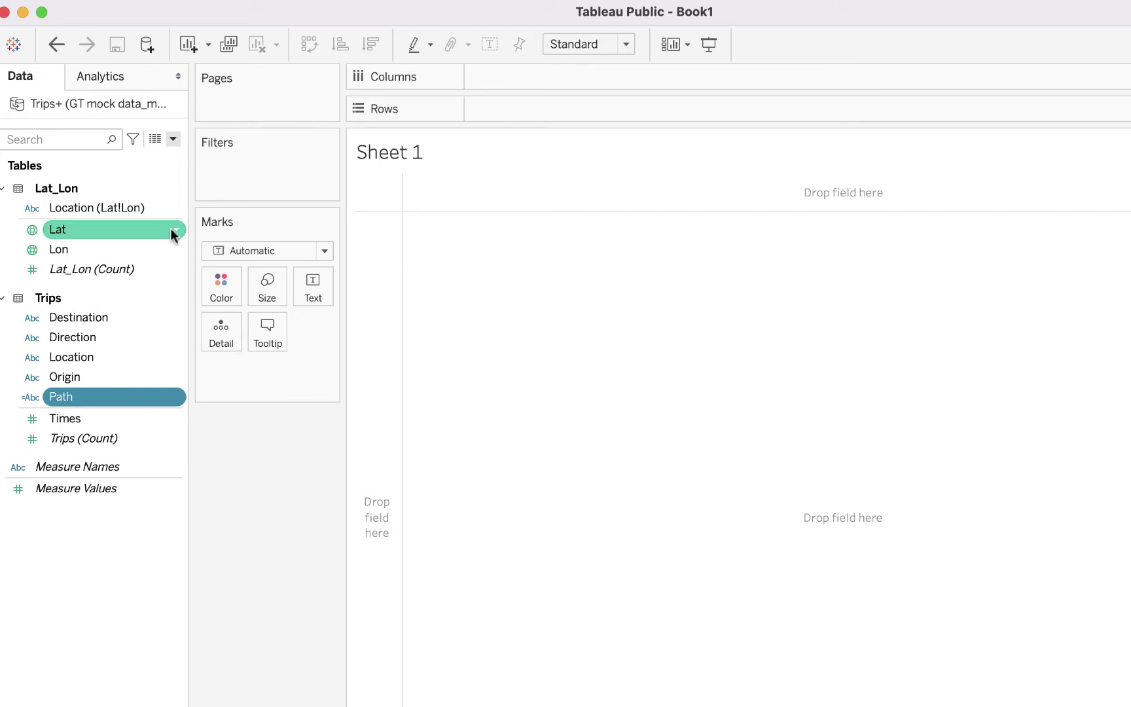
# Step: Put AVG(Lat) on Rows and AVG(Lon) on Columns to draw the map
pyautogui.click(97, 230)
pyautogui.doubleClick(97, 229)
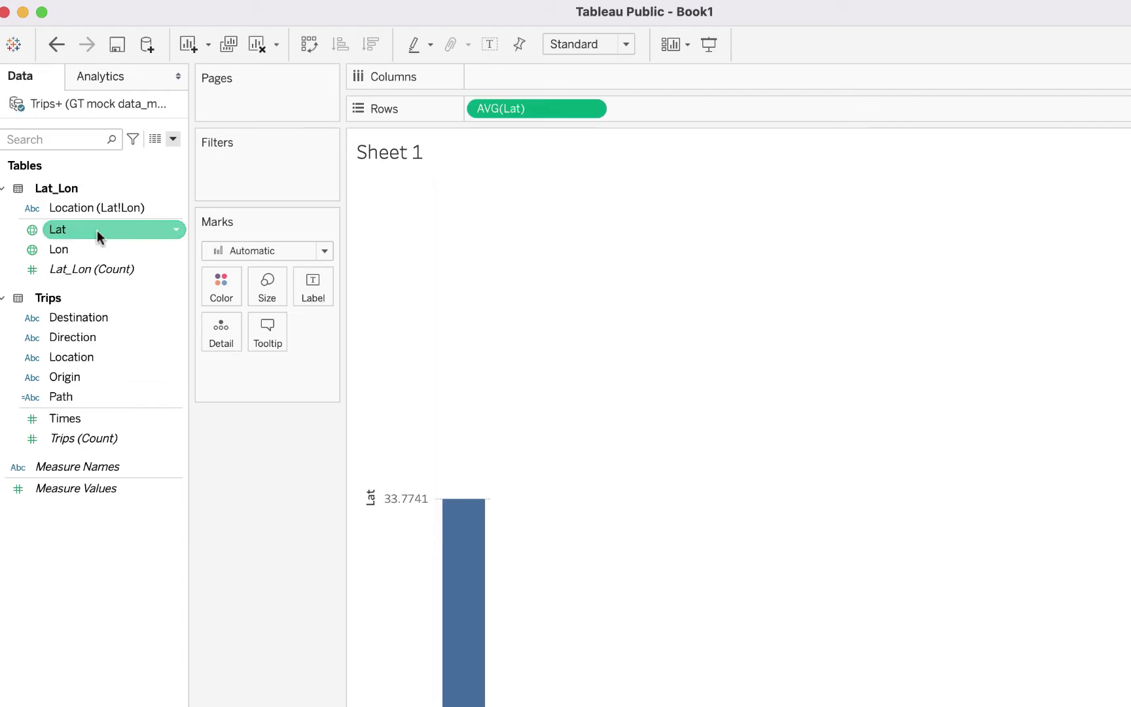
pyautogui.click(96, 244)
pyautogui.doubleClick(96, 245)
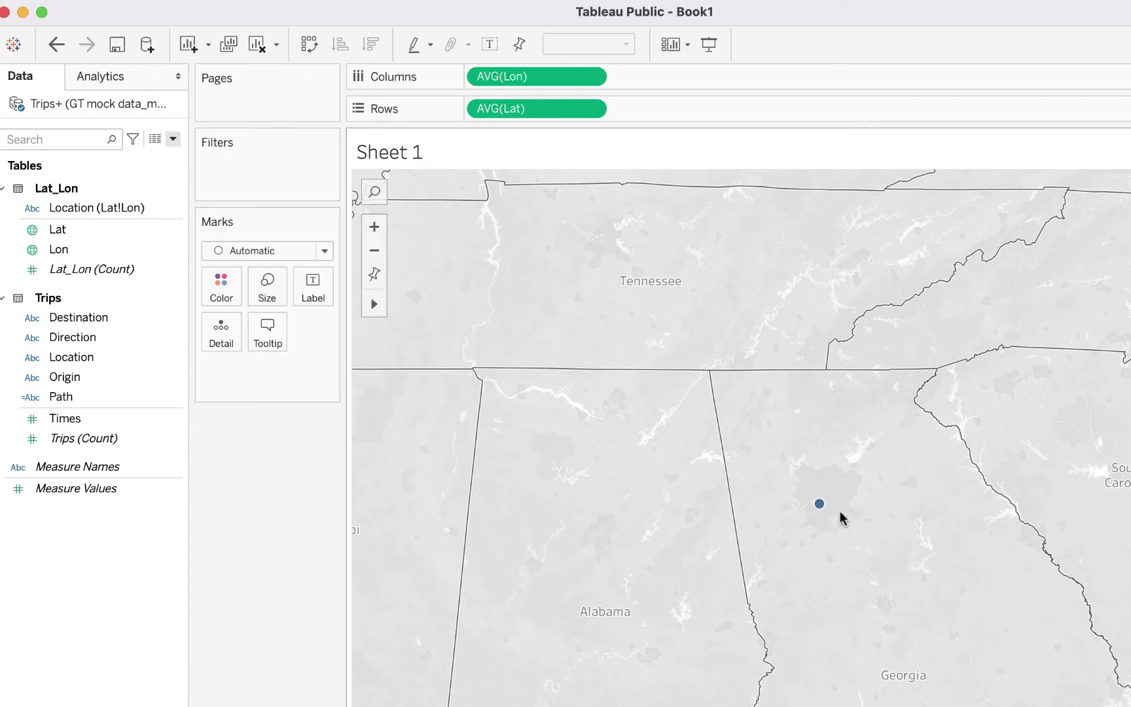
# Step: Add Path as Detail so the map splits into one point per path
pyautogui.moveTo(820, 505)
pyautogui.moveTo(68, 400); pyautogui.dragTo(223, 340)
pyautogui.moveTo(163, 271); pyautogui.dragTo(162, 271)
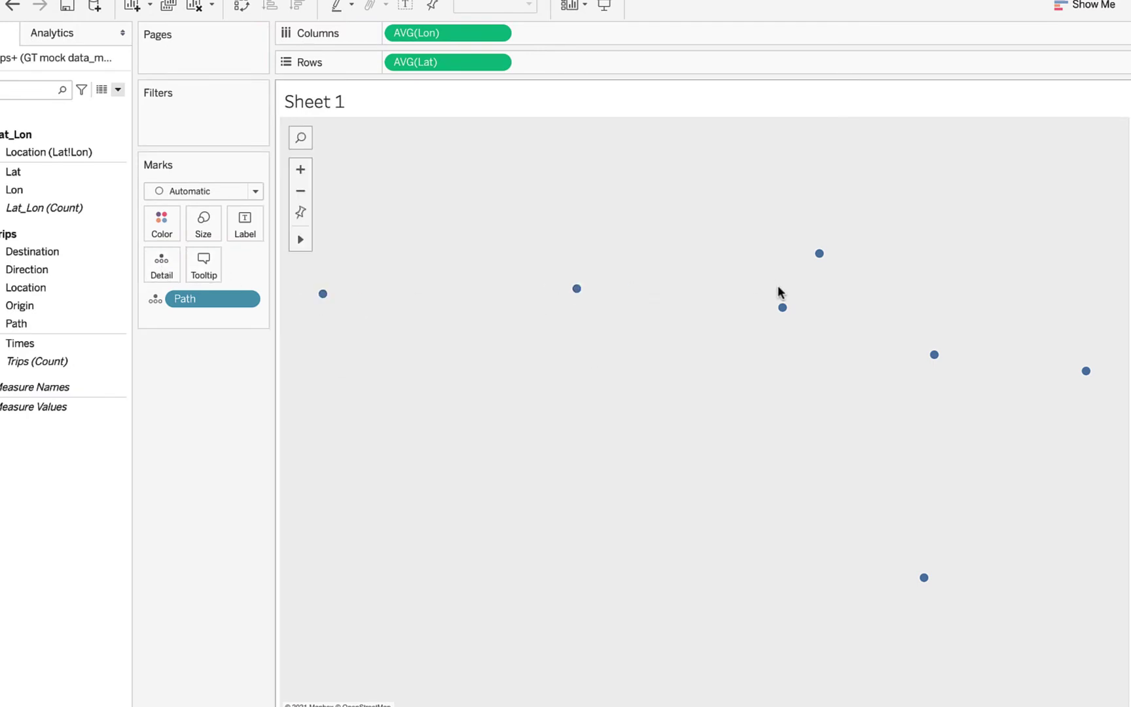
pyautogui.moveTo(784, 308)
pyautogui.moveTo(932, 351)
pyautogui.moveTo(926, 584)
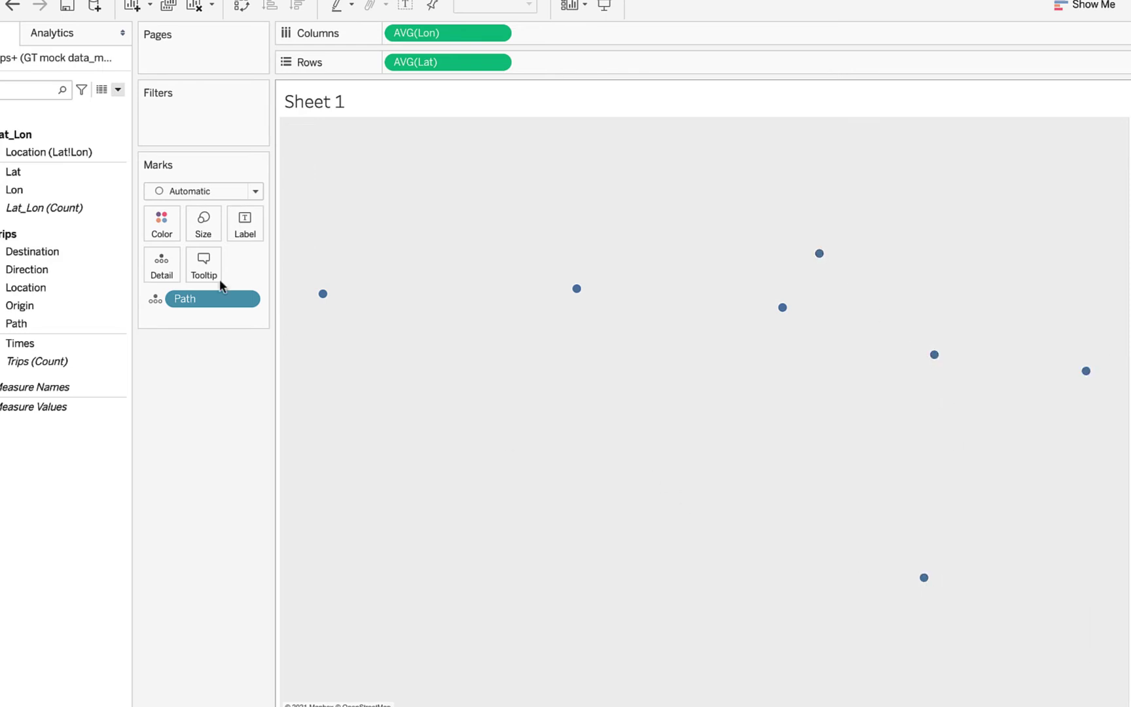
# Step: Switch the marks to Line and colour them by Location (Lat!Lon)
pyautogui.click(256, 192)
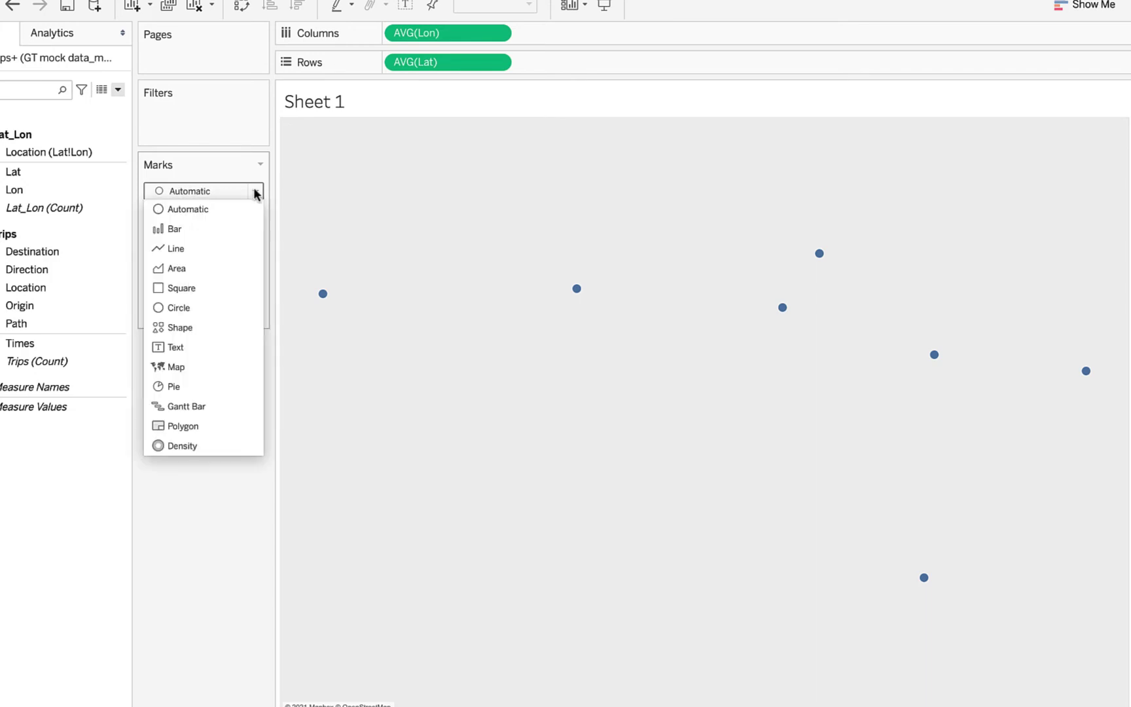
pyautogui.click(184, 252)
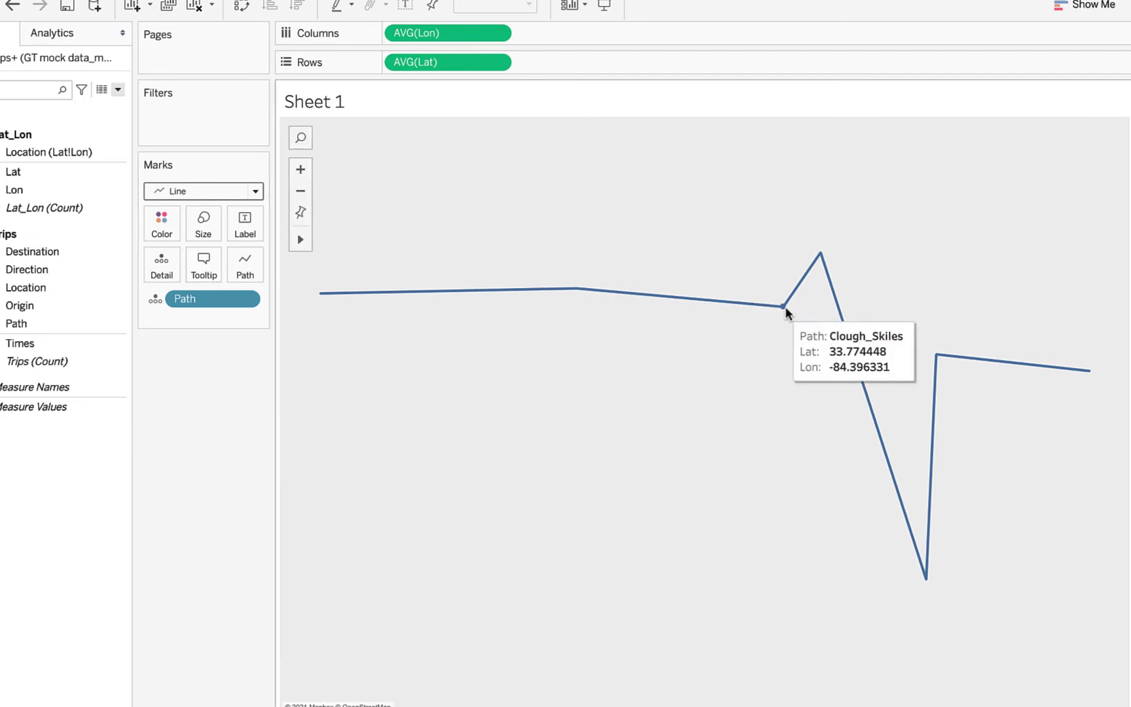
pyautogui.moveTo(888, 491)
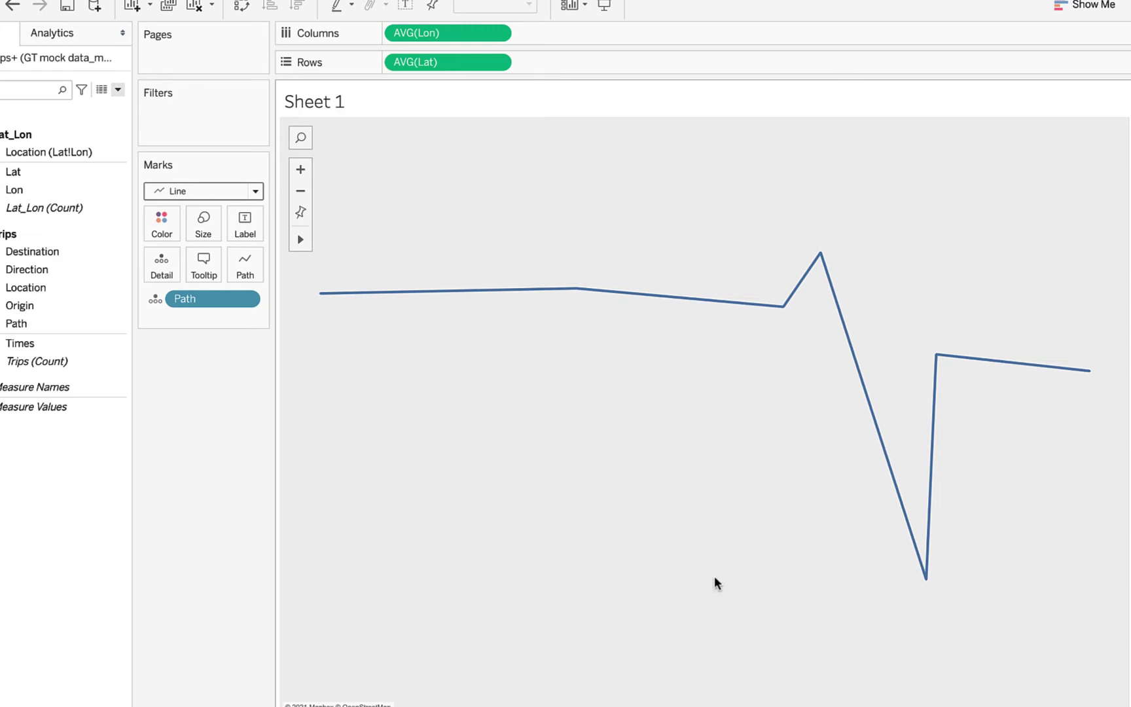
pyautogui.moveTo(23, 153); pyautogui.dragTo(486, 385)
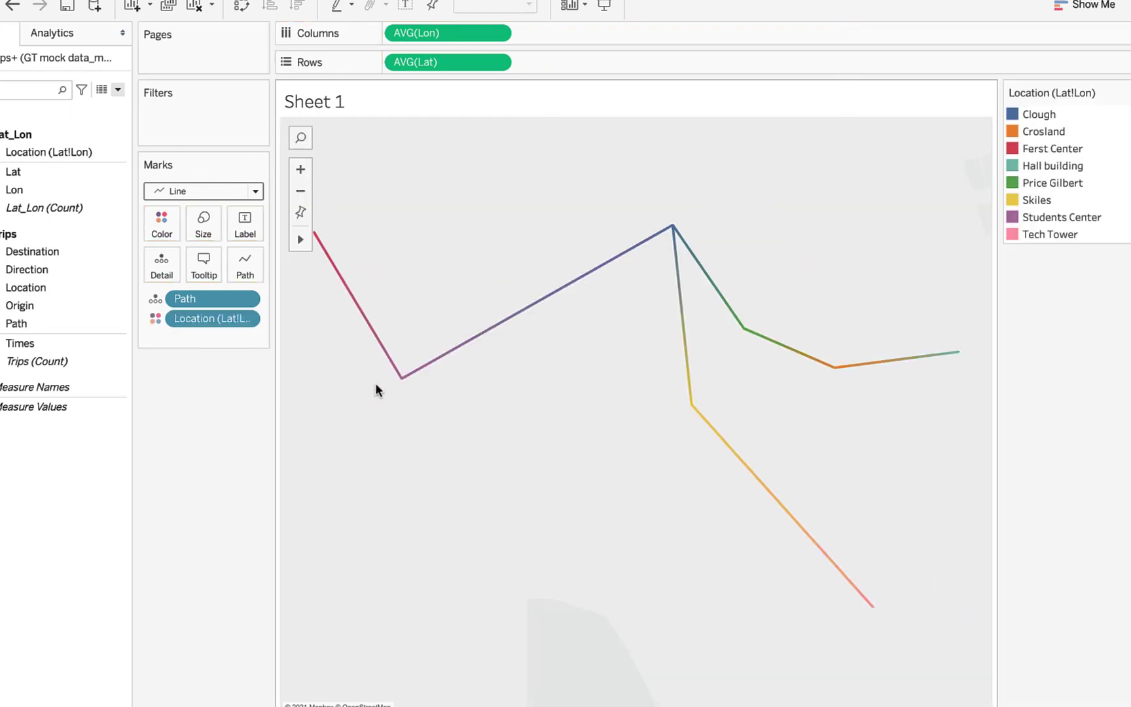
# Step: Change Location (Lat!Lon) from Color to Detail, leaving one uniform blue branching line
pyautogui.click(155, 318)
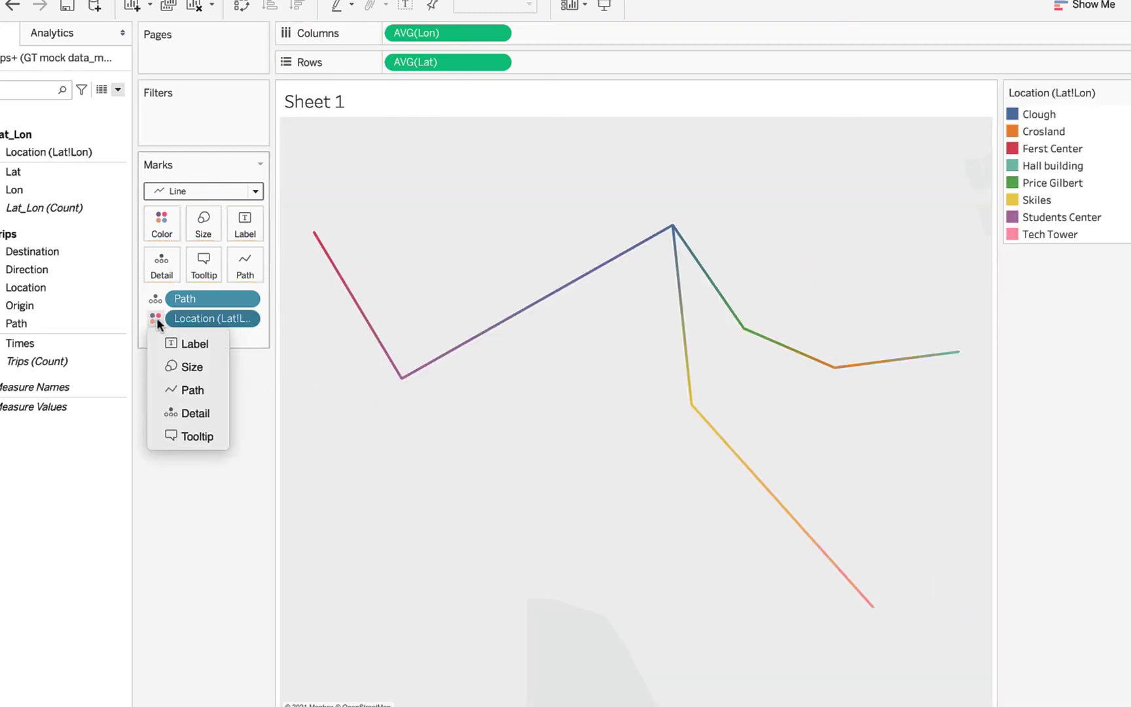
pyautogui.click(195, 412)
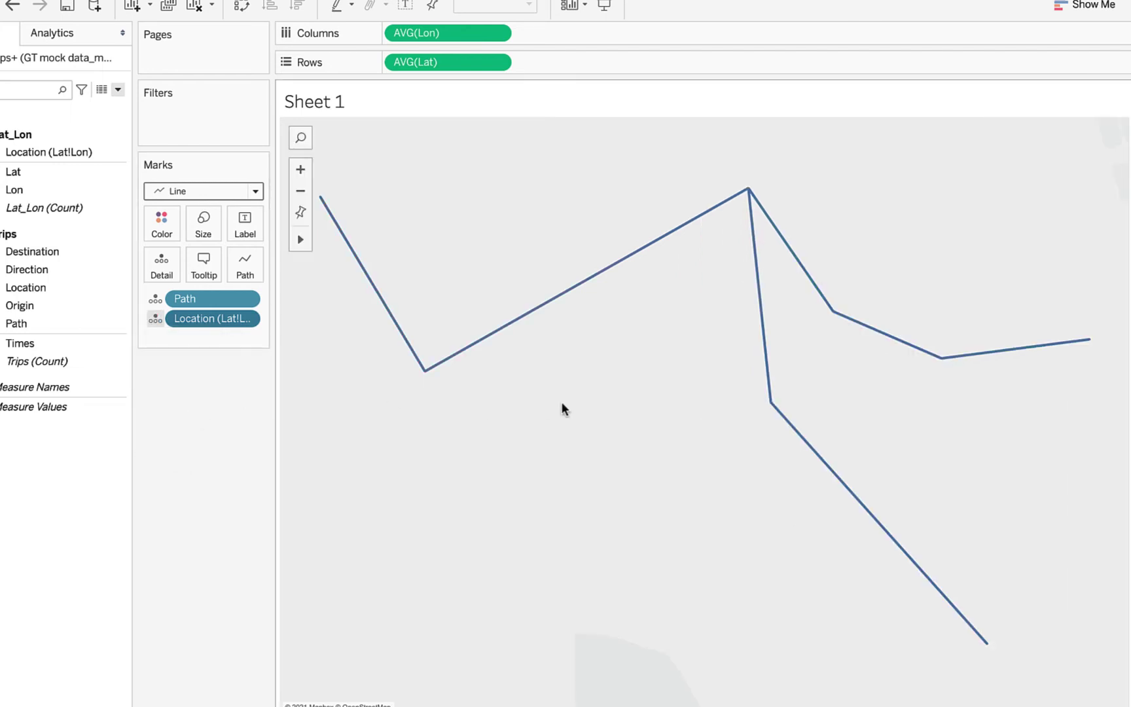
pyautogui.moveTo(747, 191)
pyautogui.moveTo(322, 216)
pyautogui.moveTo(773, 412)
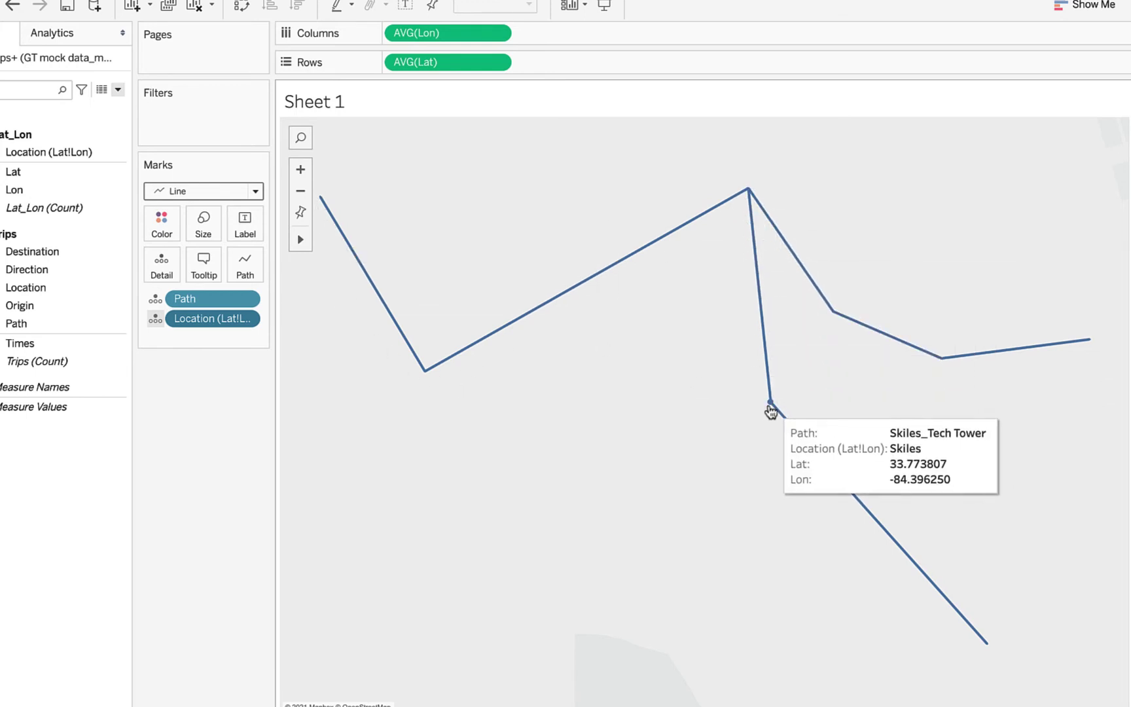
pyautogui.moveTo(989, 644)
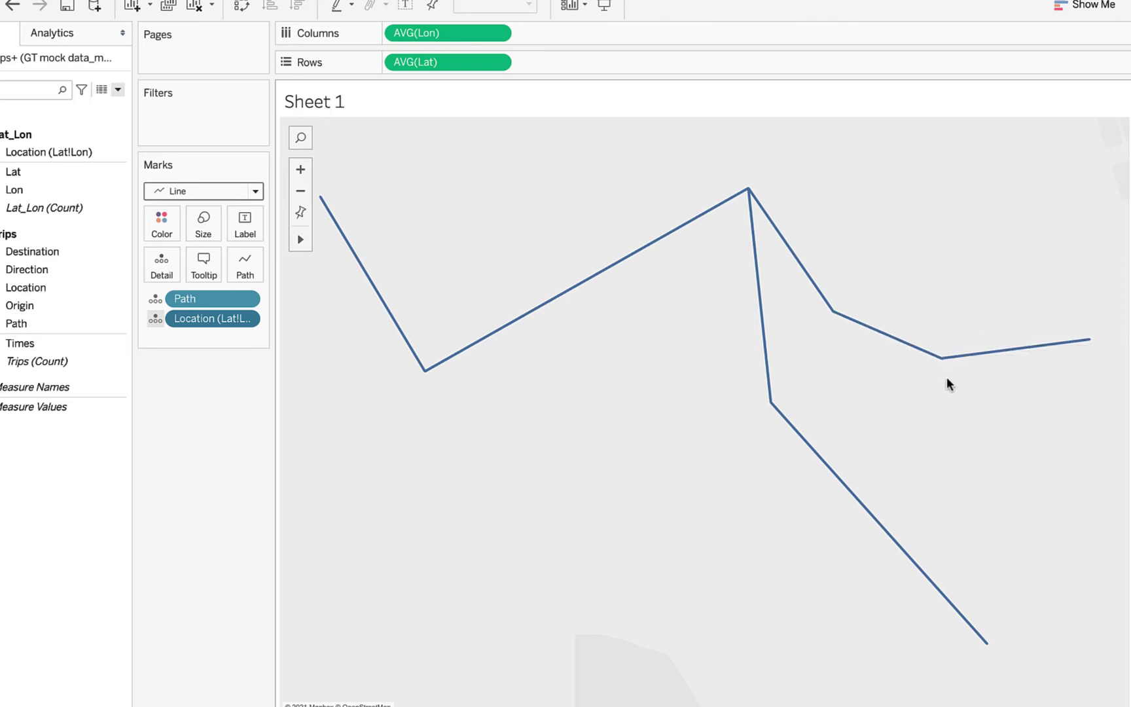
pyautogui.moveTo(941, 371)
pyautogui.moveTo(1089, 342)
# Step: Drag Lat onto Rows again to add a second AVG(Lat) map pane
pyautogui.click(916, 0)
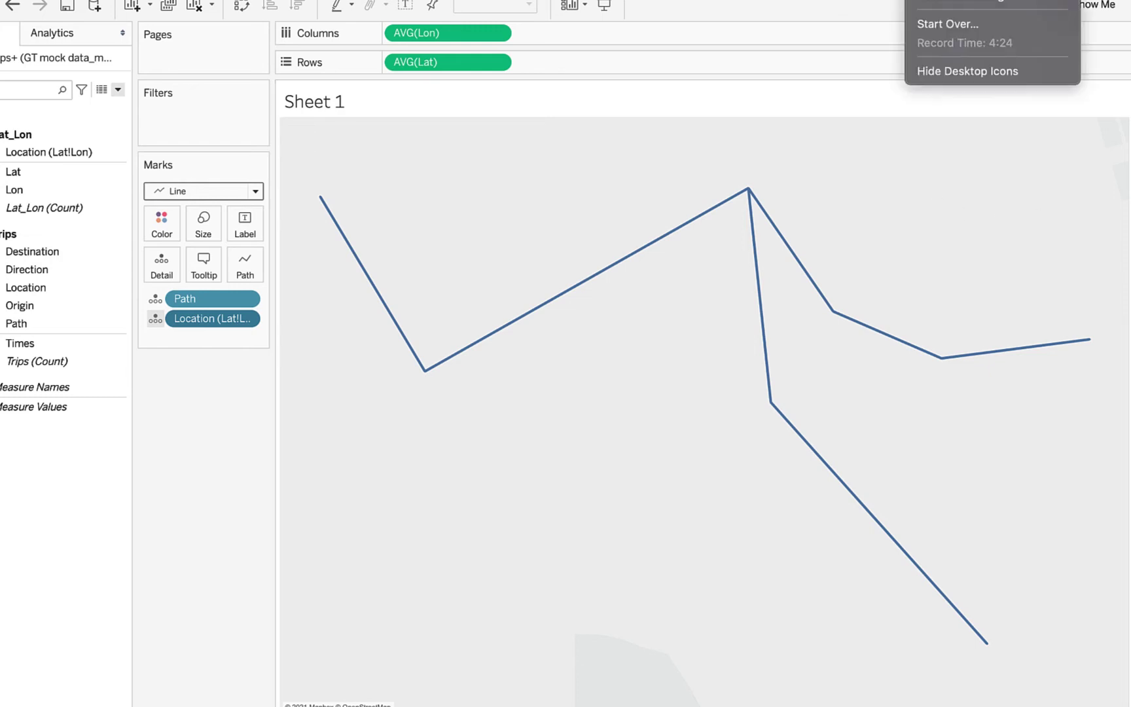
pyautogui.click(892, 511)
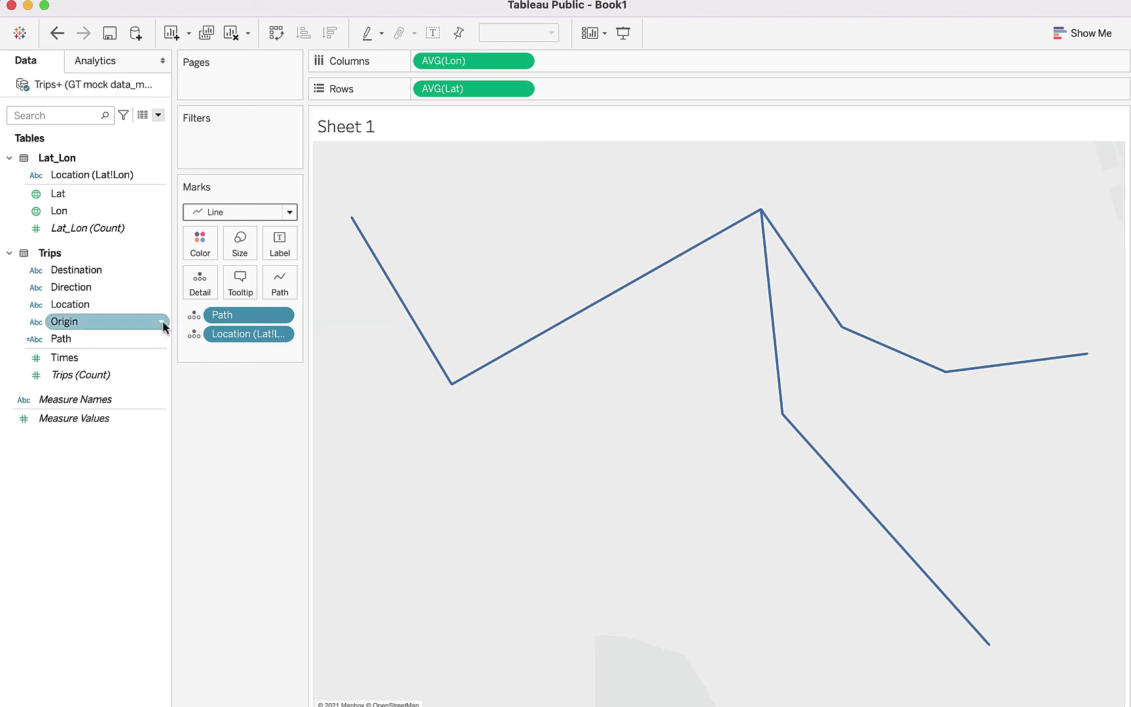
pyautogui.click(88, 195)
pyautogui.moveTo(59, 194); pyautogui.dragTo(566, 91)
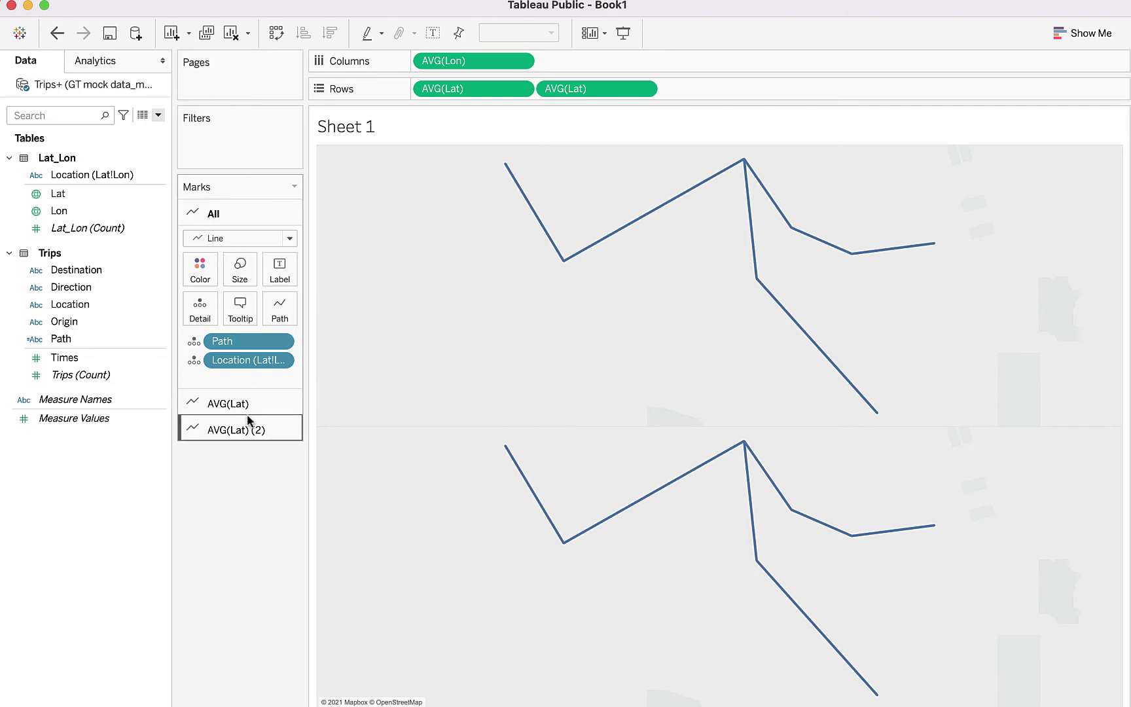
# Step: On the AVG(Lat) (2) layer, remove Path and show the marks as circles
pyautogui.click(271, 402)
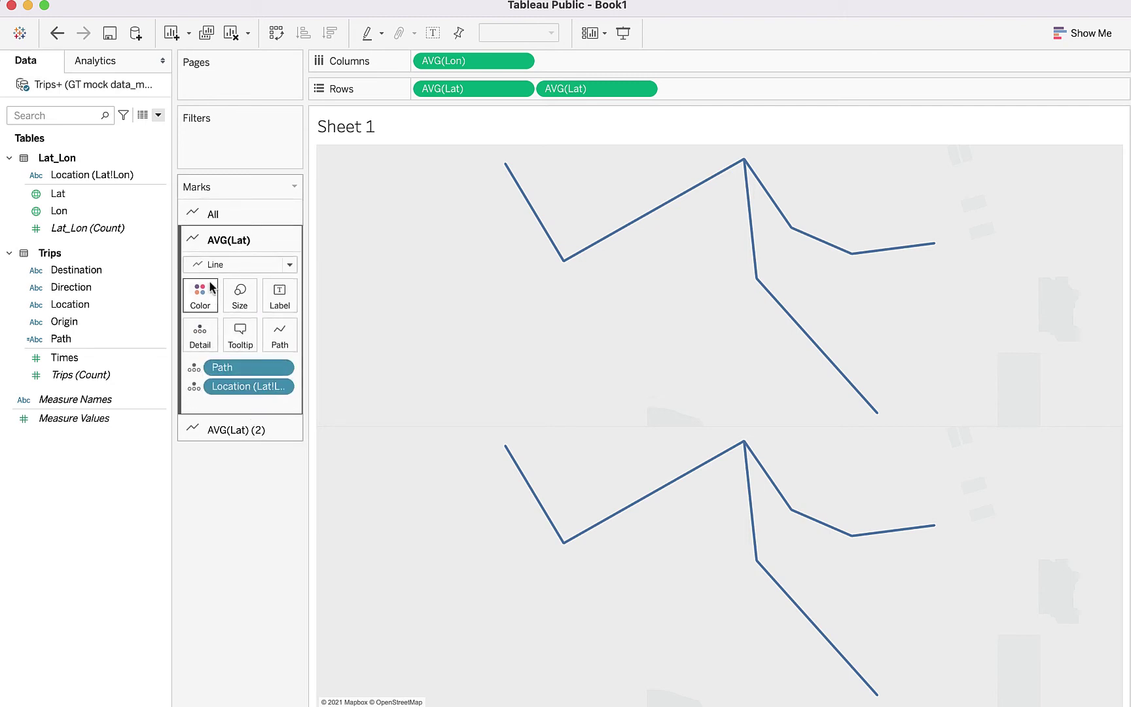
pyautogui.click(268, 430)
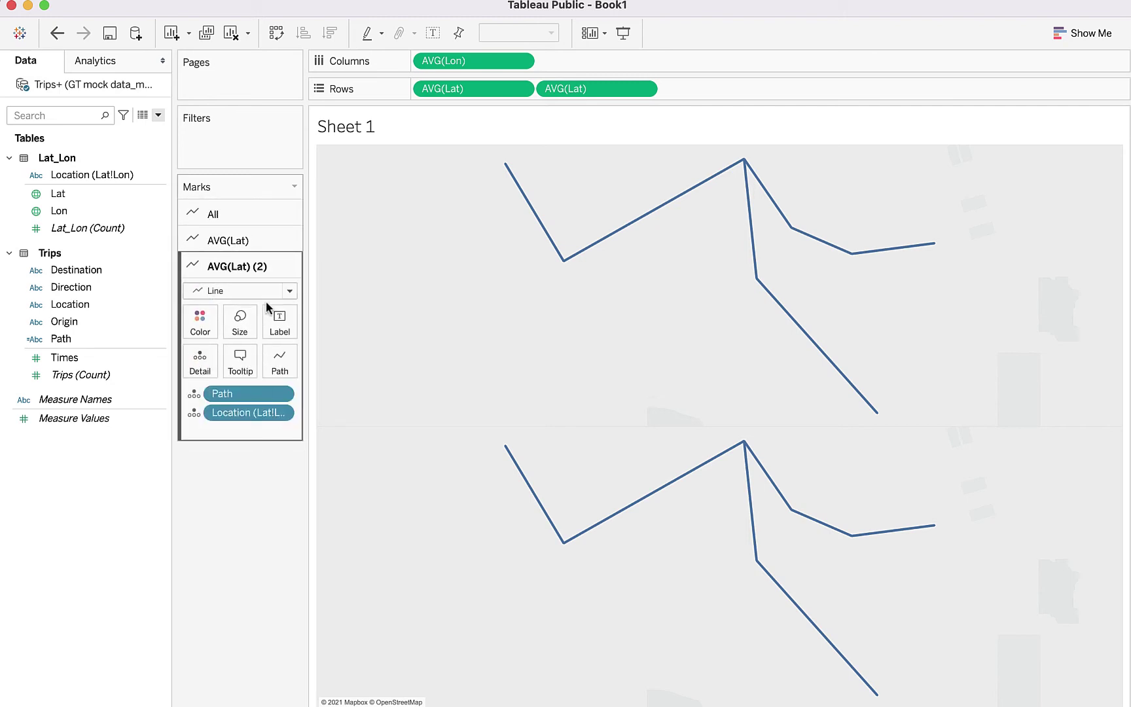
pyautogui.click(233, 292)
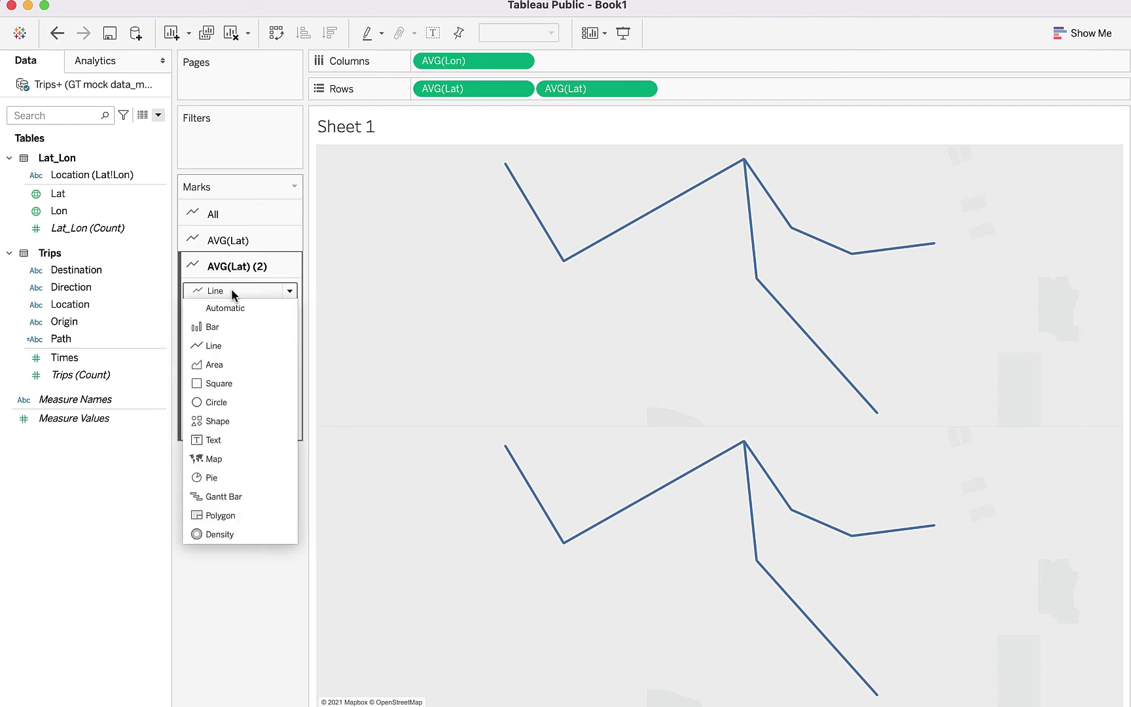
pyautogui.click(230, 288)
pyautogui.moveTo(252, 393); pyautogui.dragTo(87, 375)
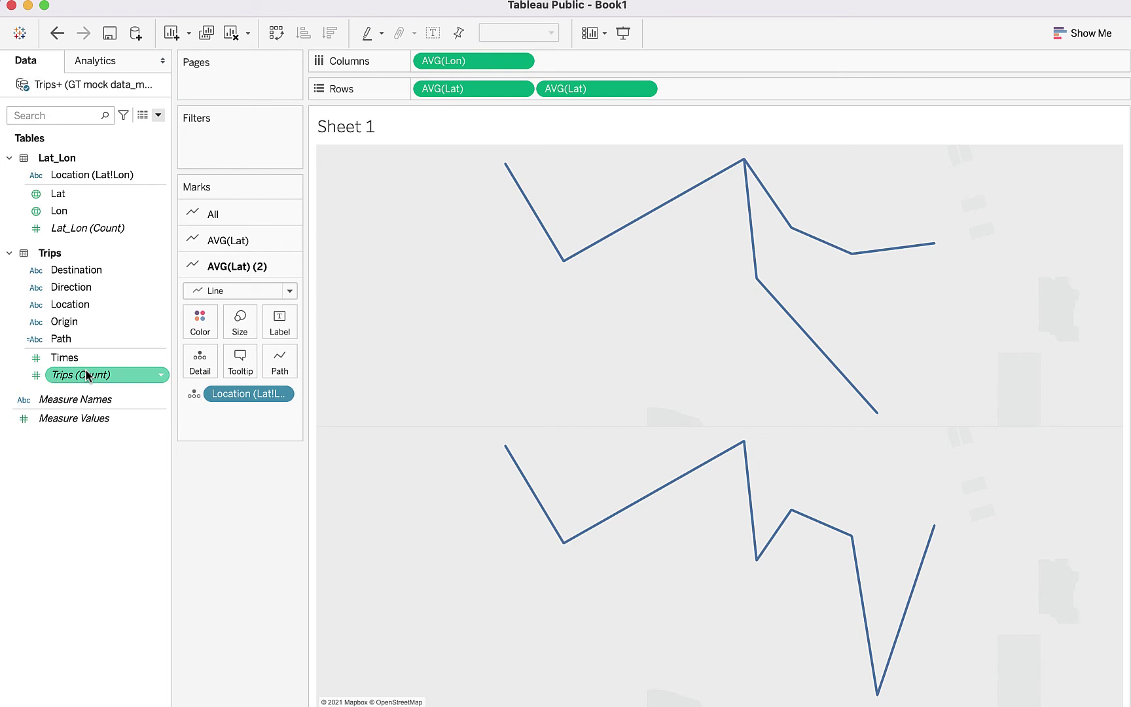
pyautogui.click(237, 291)
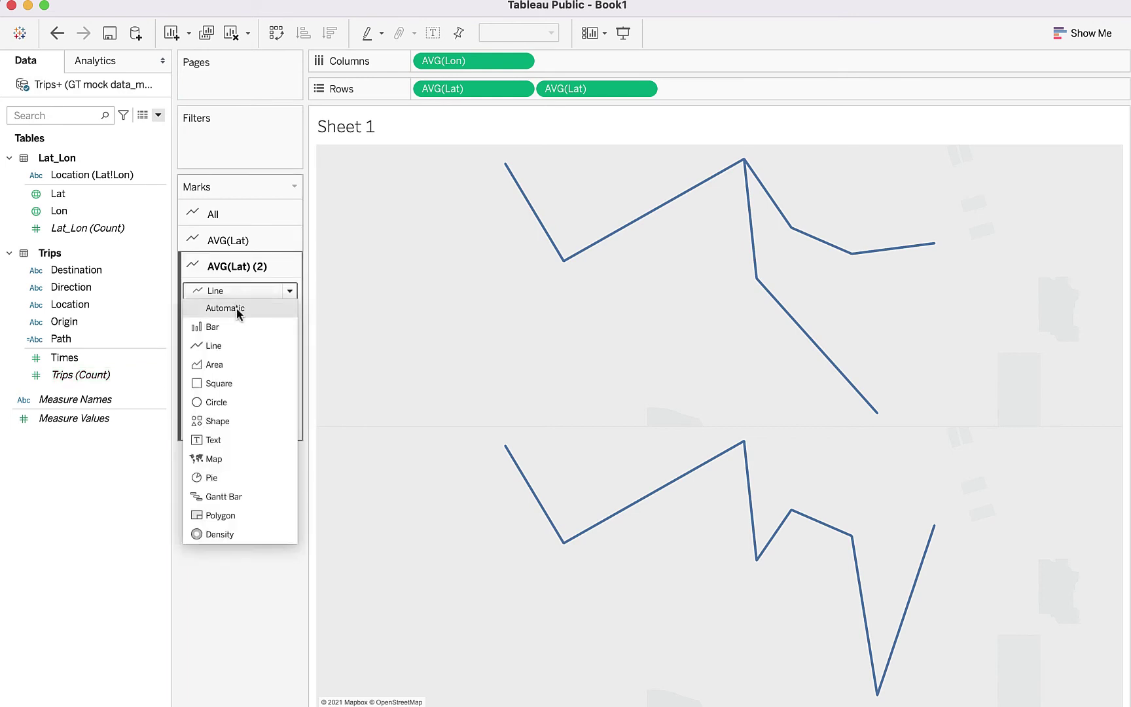
pyautogui.click(236, 309)
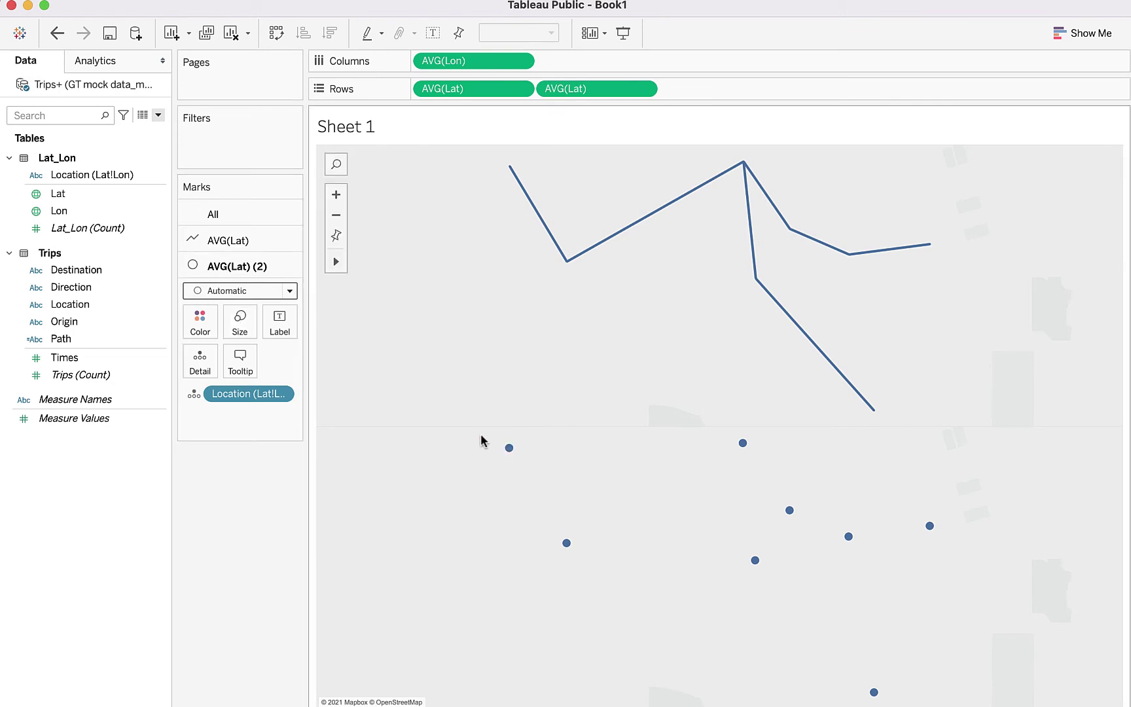
# Step: Size the location circles by SUM(Times)
pyautogui.moveTo(509, 448)
pyautogui.moveTo(566, 544)
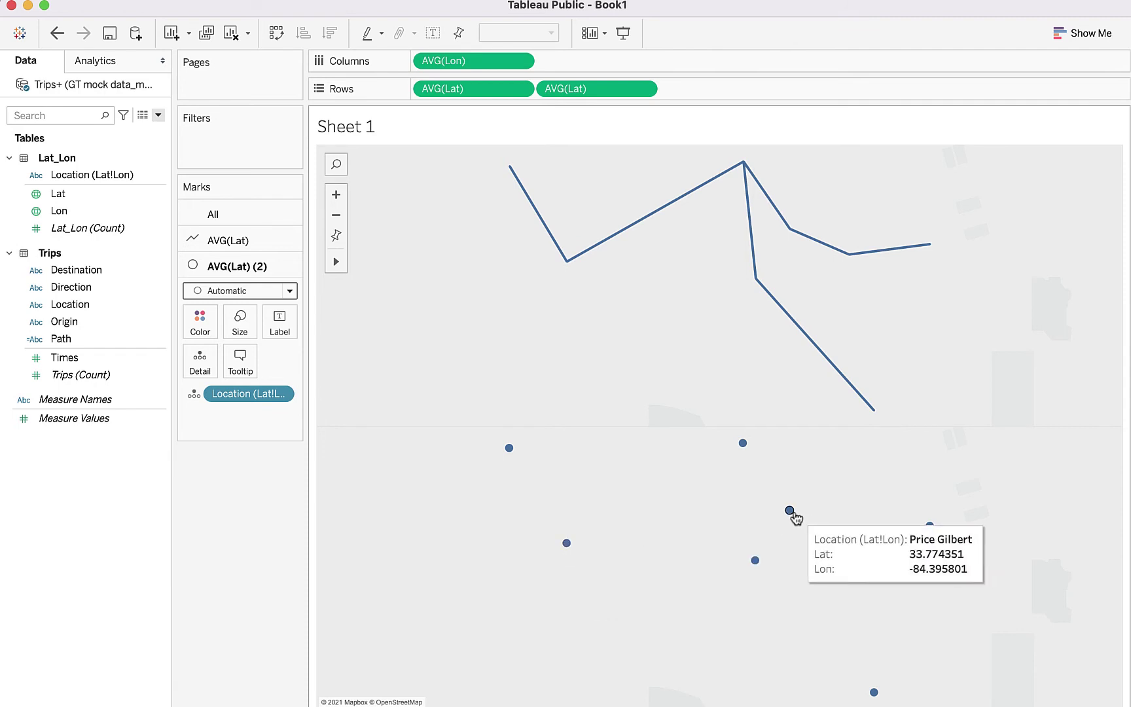
pyautogui.moveTo(755, 561)
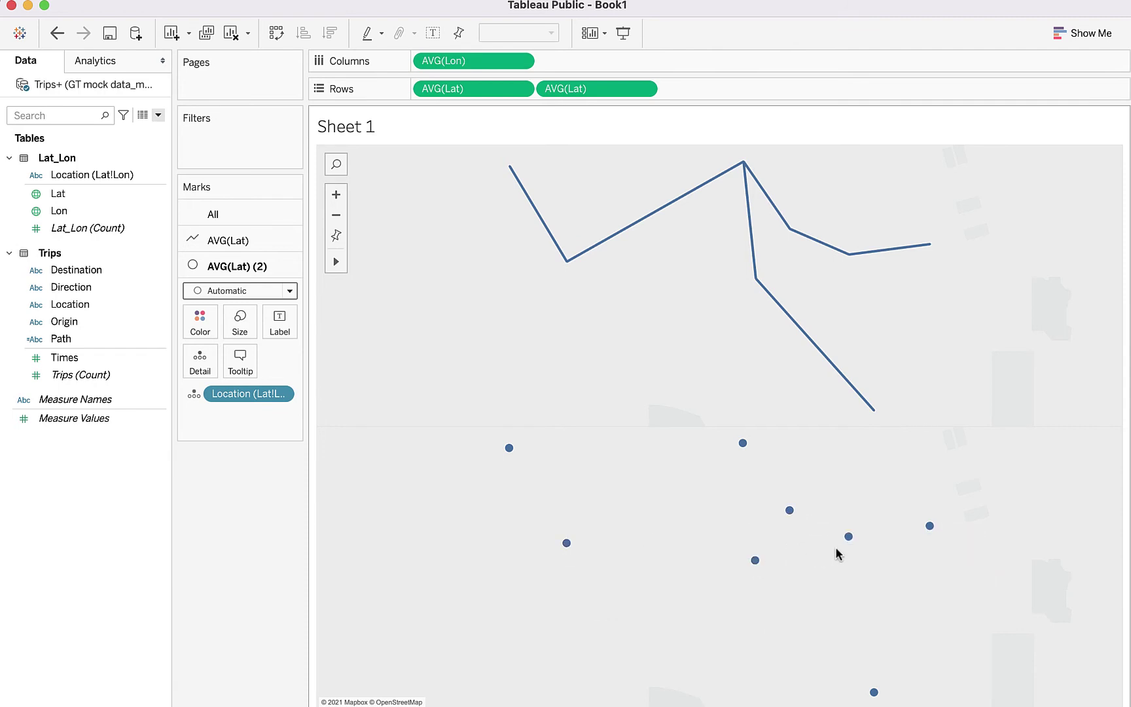
pyautogui.moveTo(878, 697)
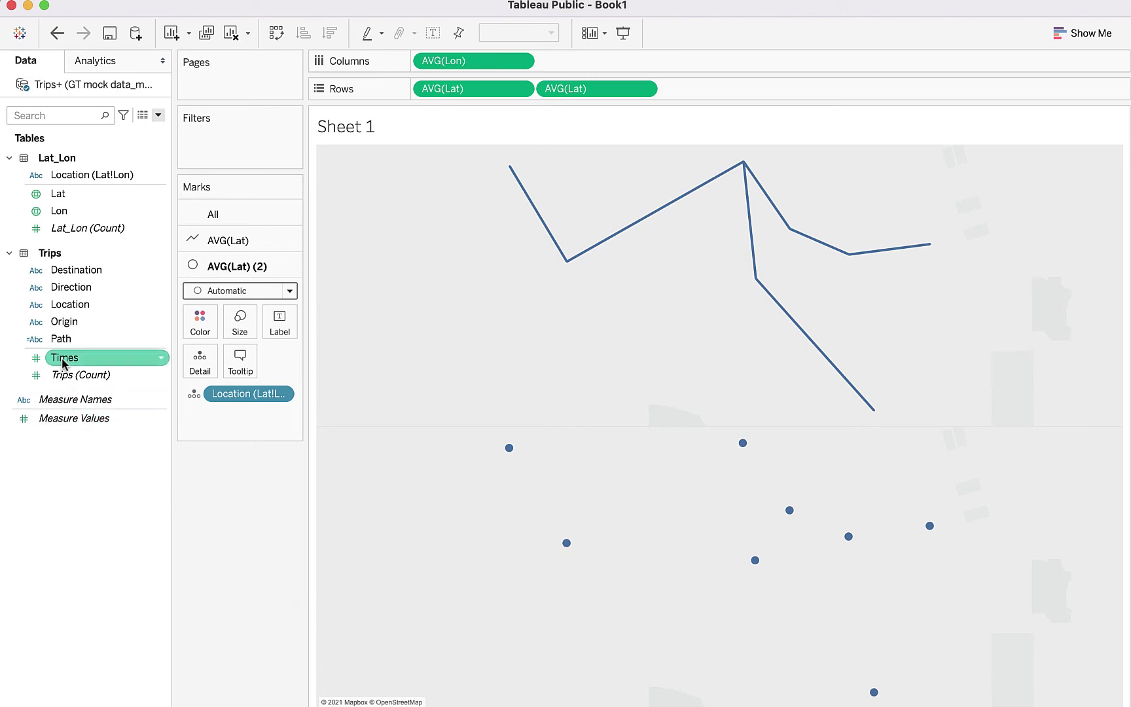
pyautogui.moveTo(64, 363); pyautogui.dragTo(239, 324)
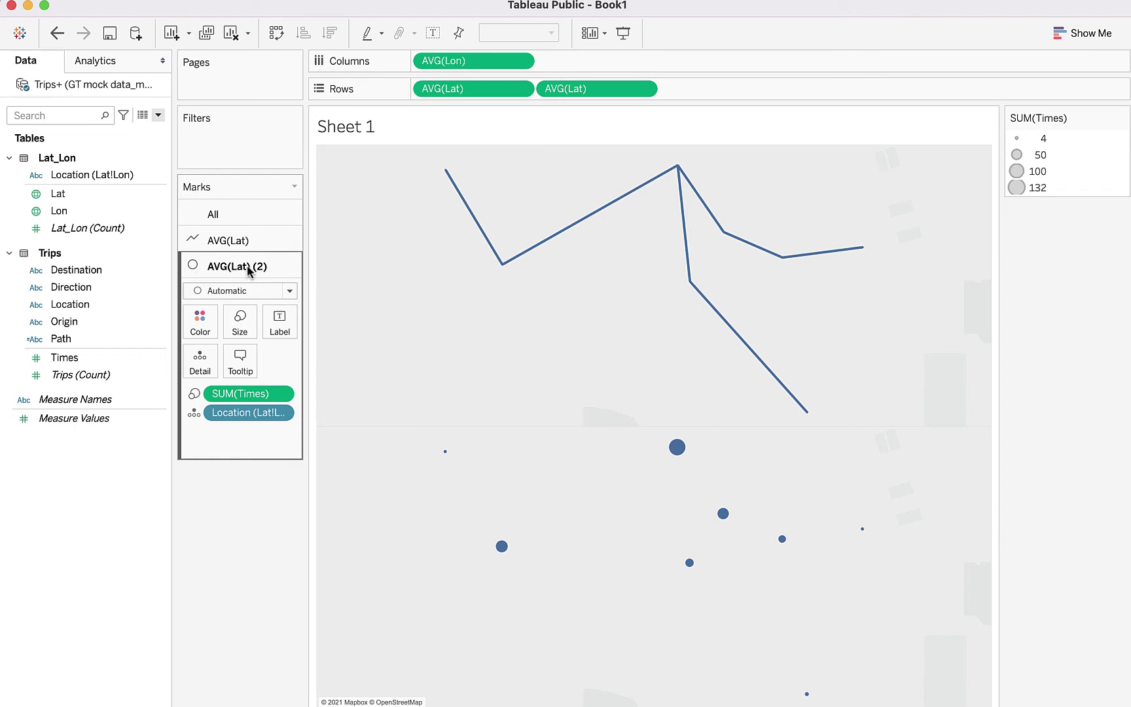
# Step: Enlarge the AVG(Lat) (2) location circles with the Size slider
pyautogui.click(236, 243)
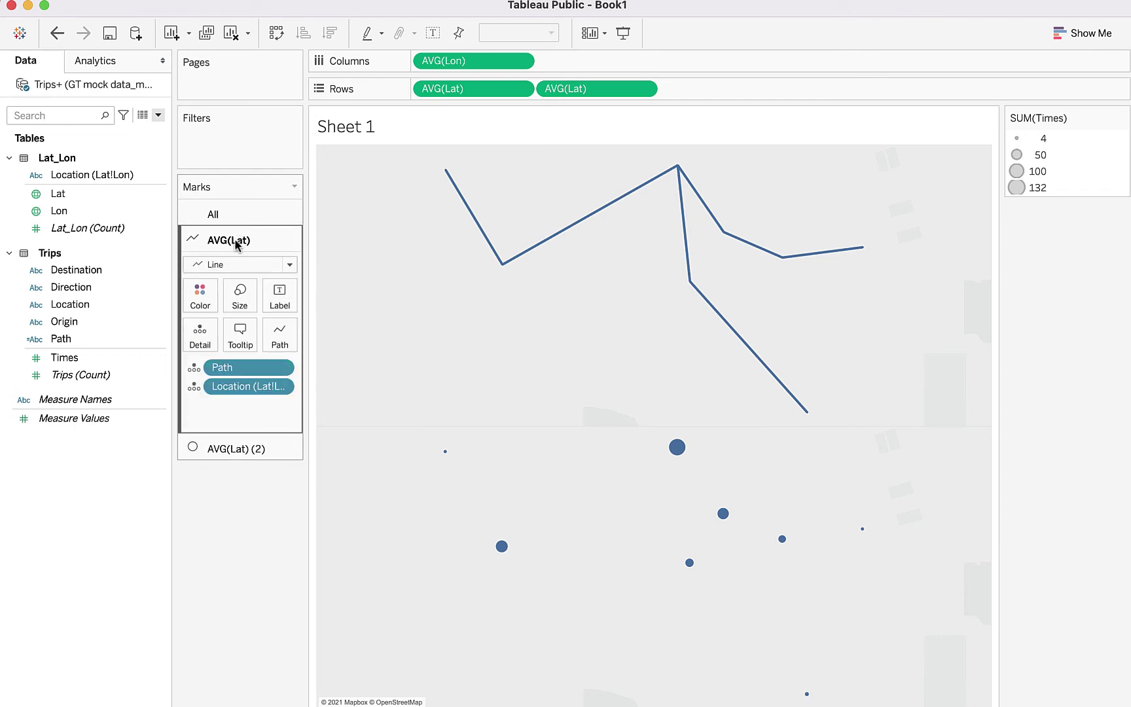
pyautogui.click(254, 448)
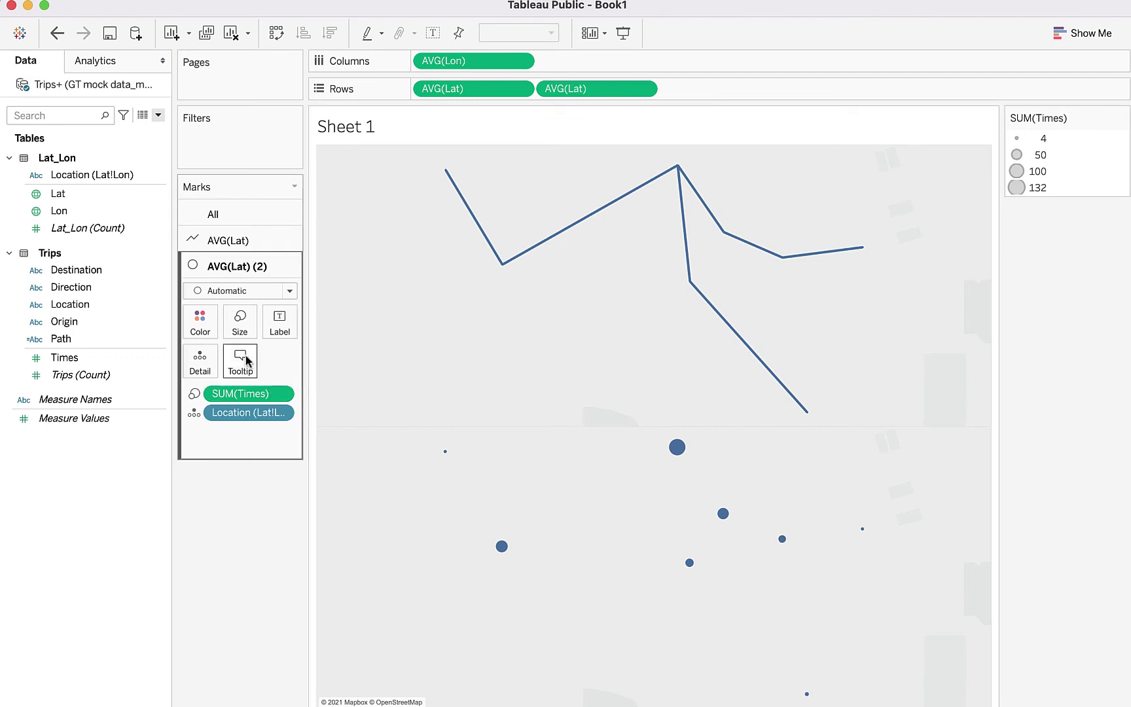
pyautogui.click(241, 322)
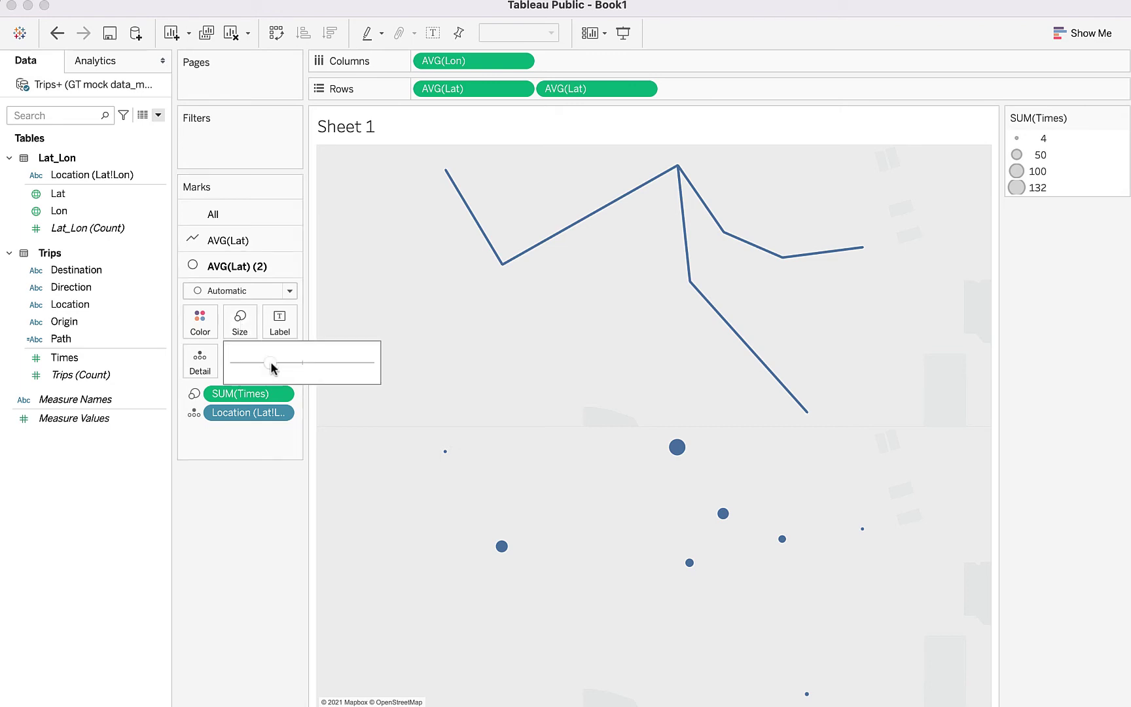
pyautogui.moveTo(270, 362); pyautogui.dragTo(293, 367)
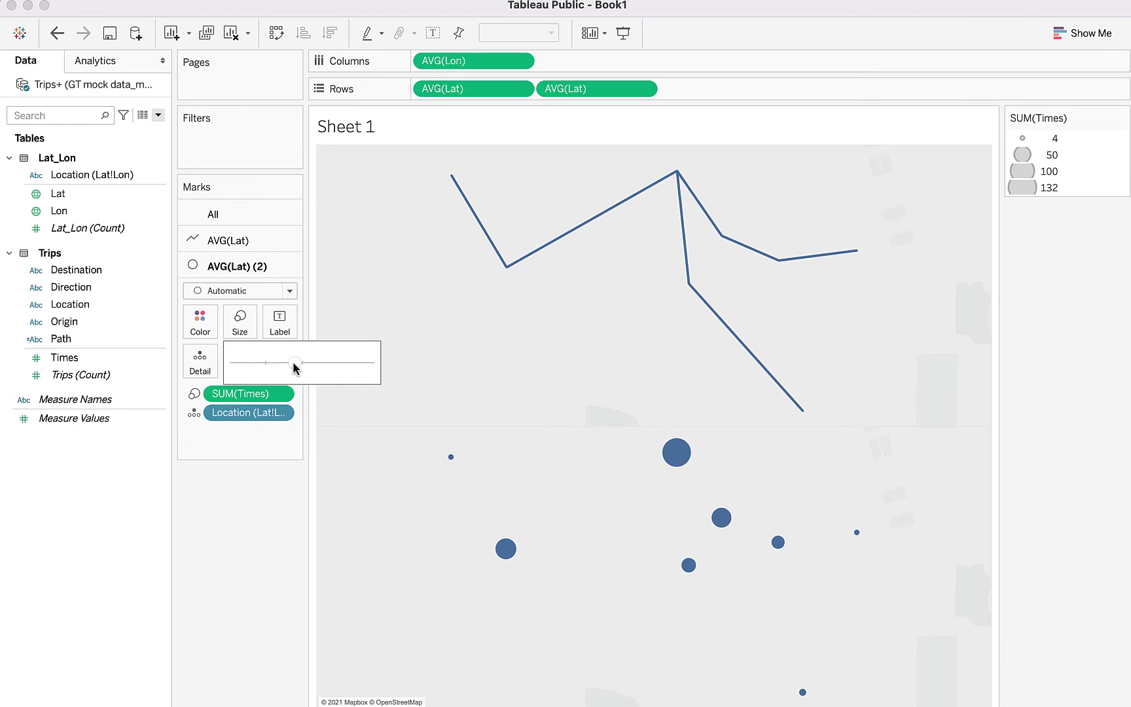
pyautogui.click(466, 373)
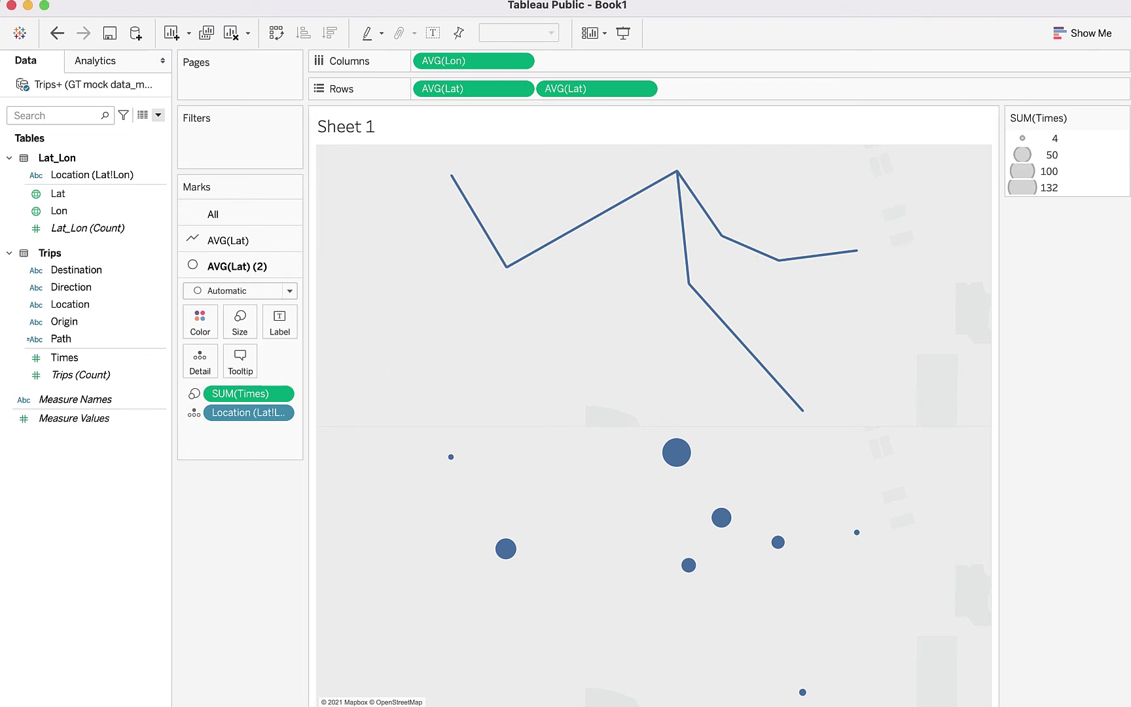
pyautogui.click(936, 1)
pyautogui.click(936, 12)
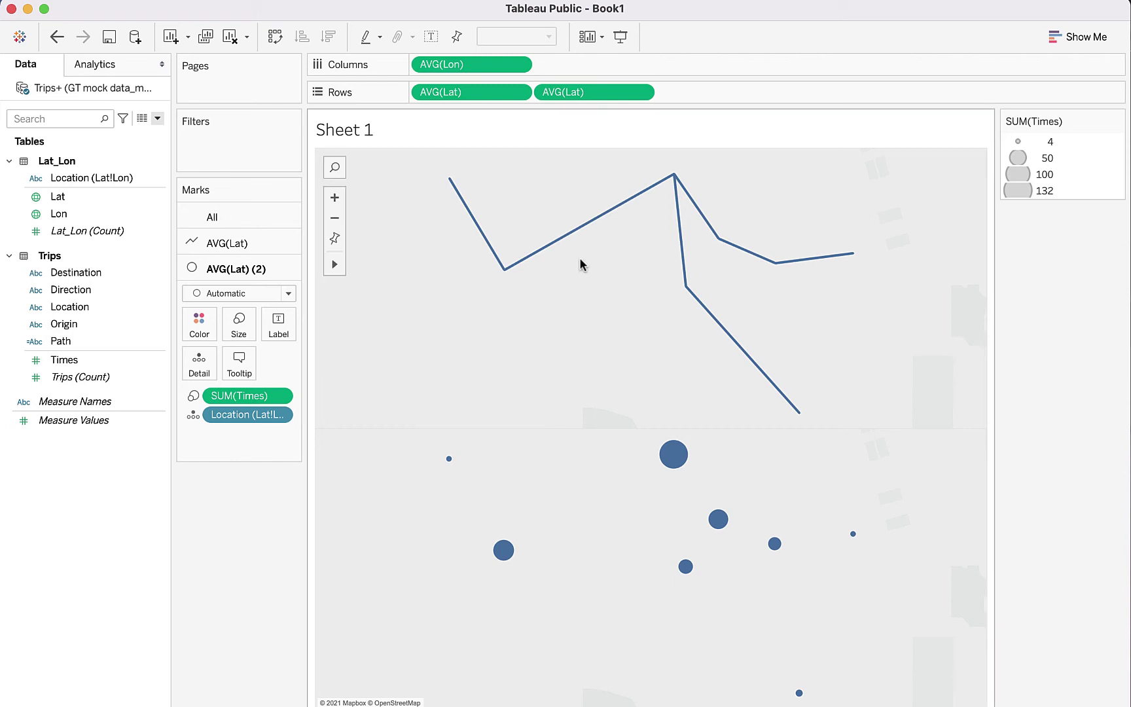
pyautogui.moveTo(570, 247)
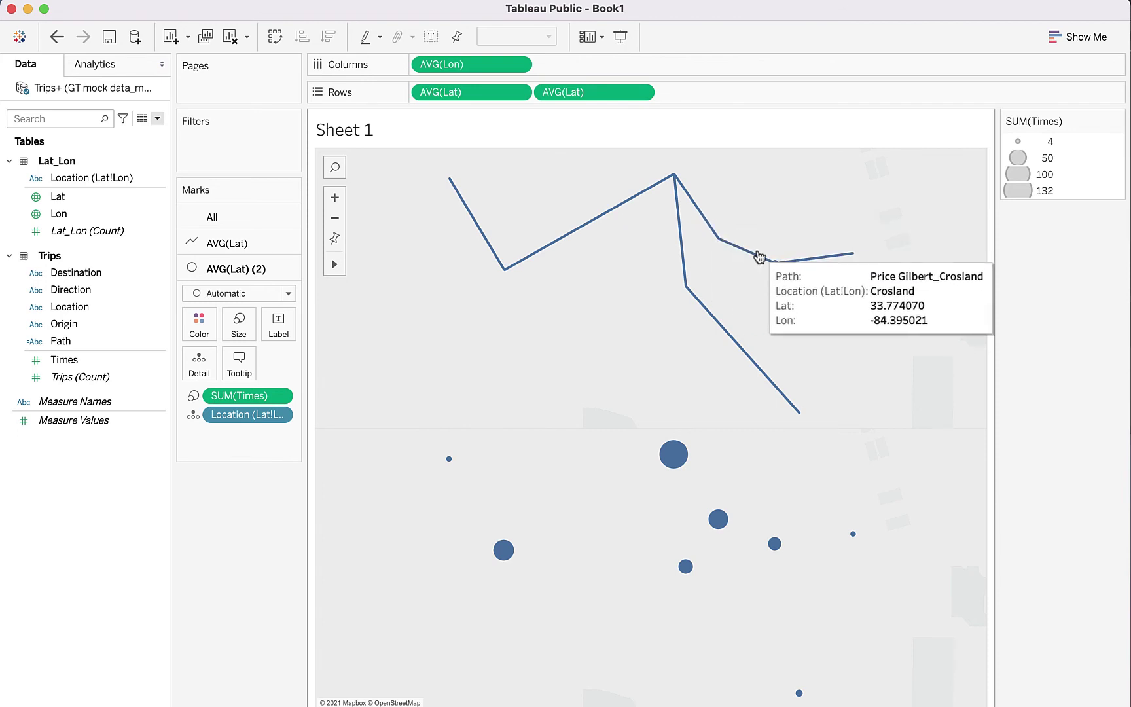
# Step: Make the AVG(Lat) trip lines olive, no halo, 70% opacity, and slightly thinner
pyautogui.click(260, 244)
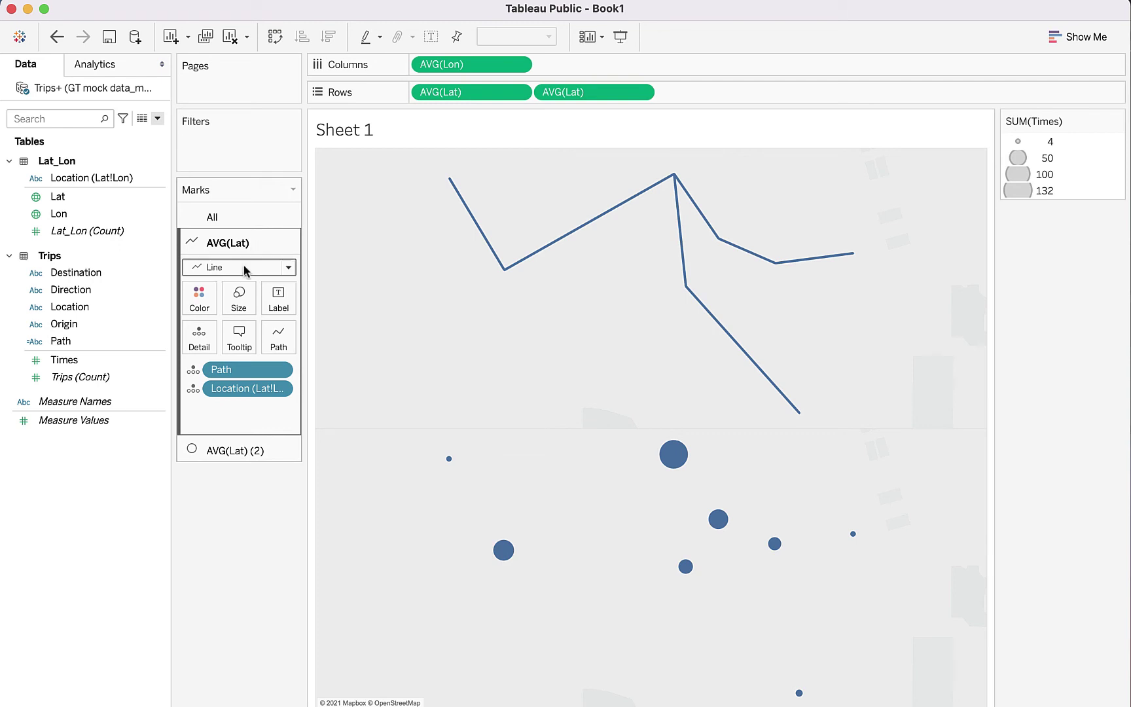
pyautogui.click(200, 305)
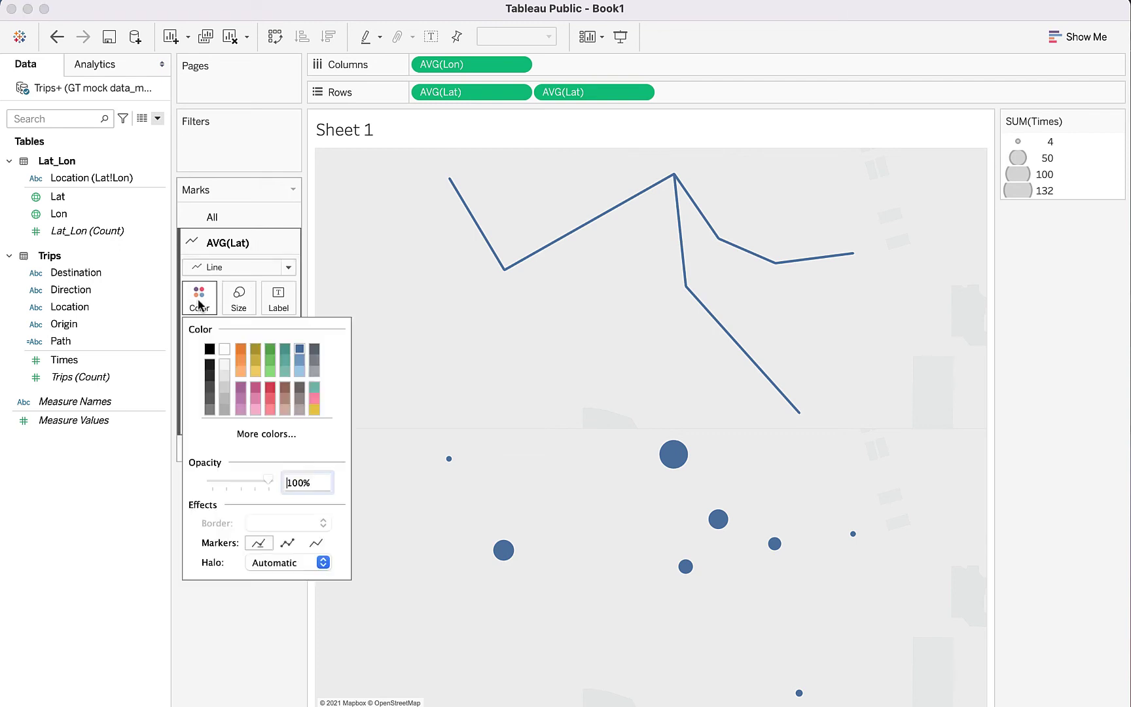
pyautogui.click(255, 351)
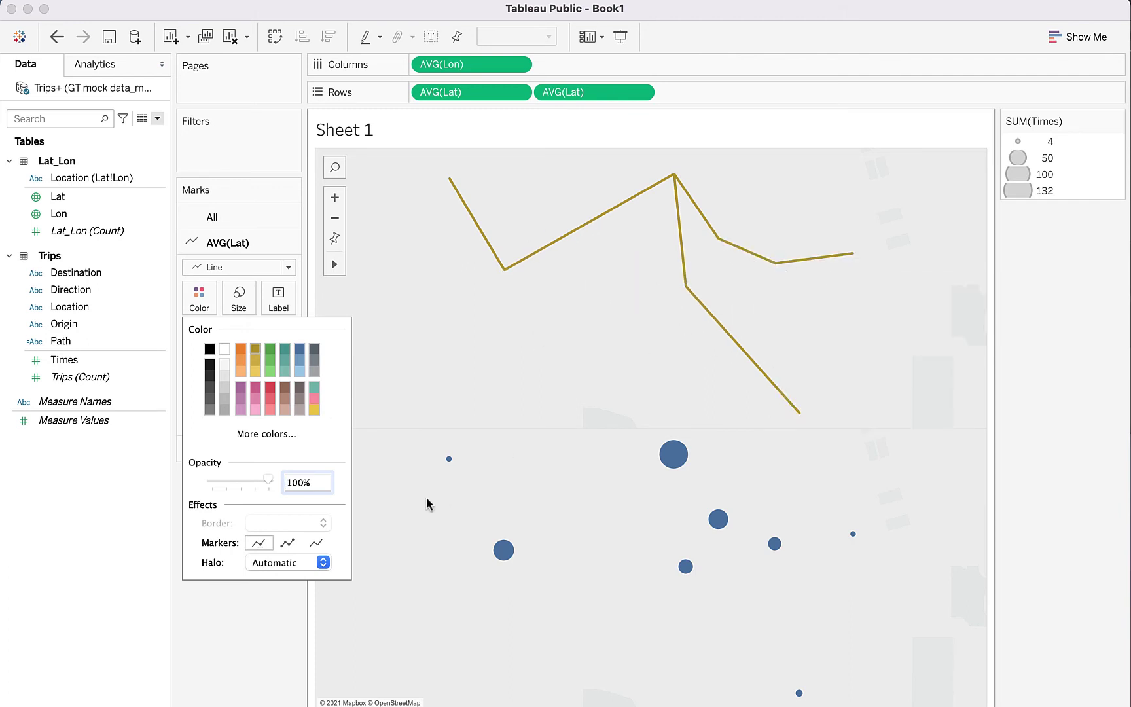
pyautogui.click(283, 564)
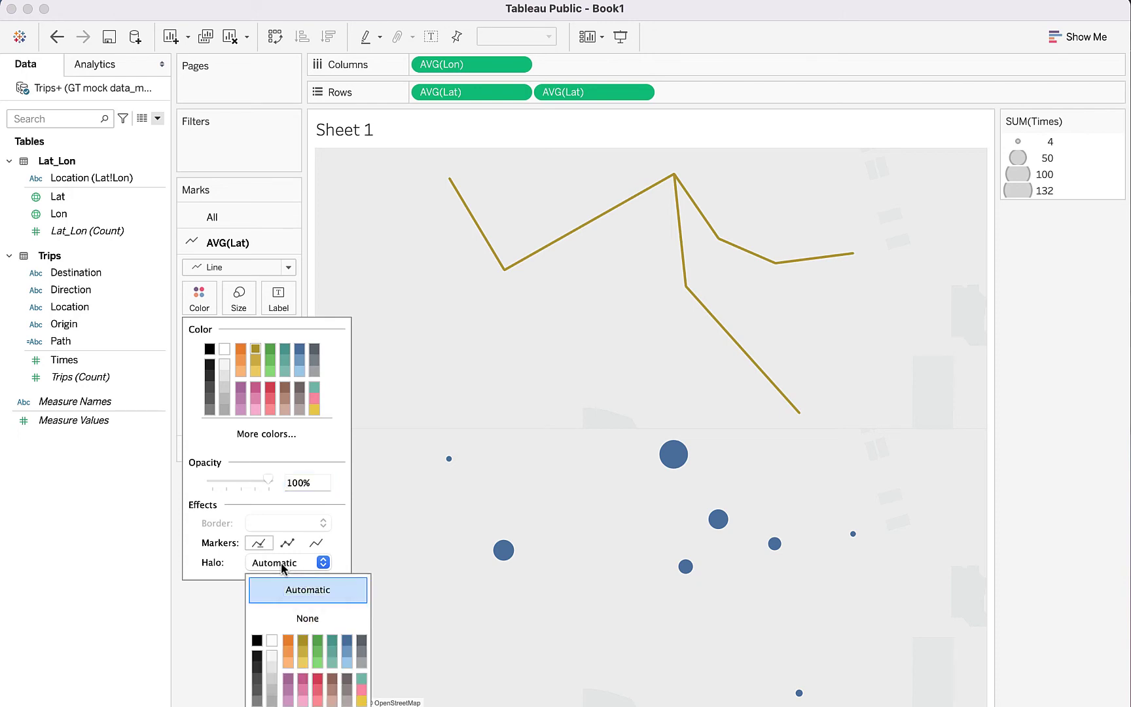
pyautogui.click(302, 619)
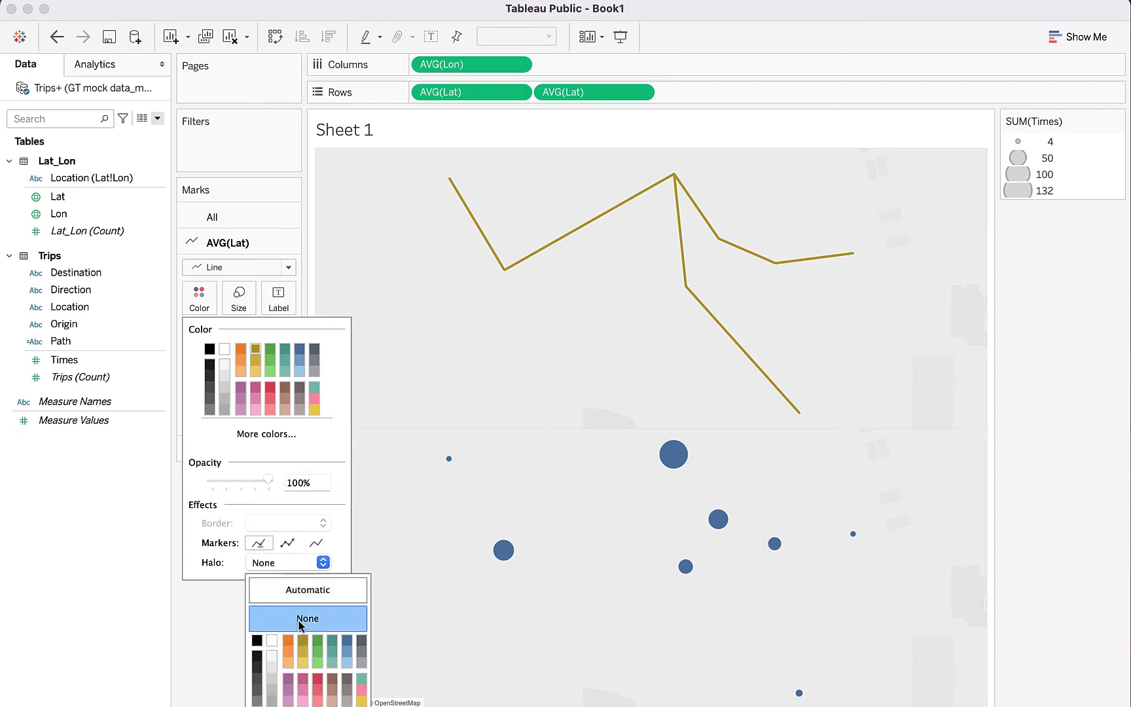
pyautogui.click(275, 519)
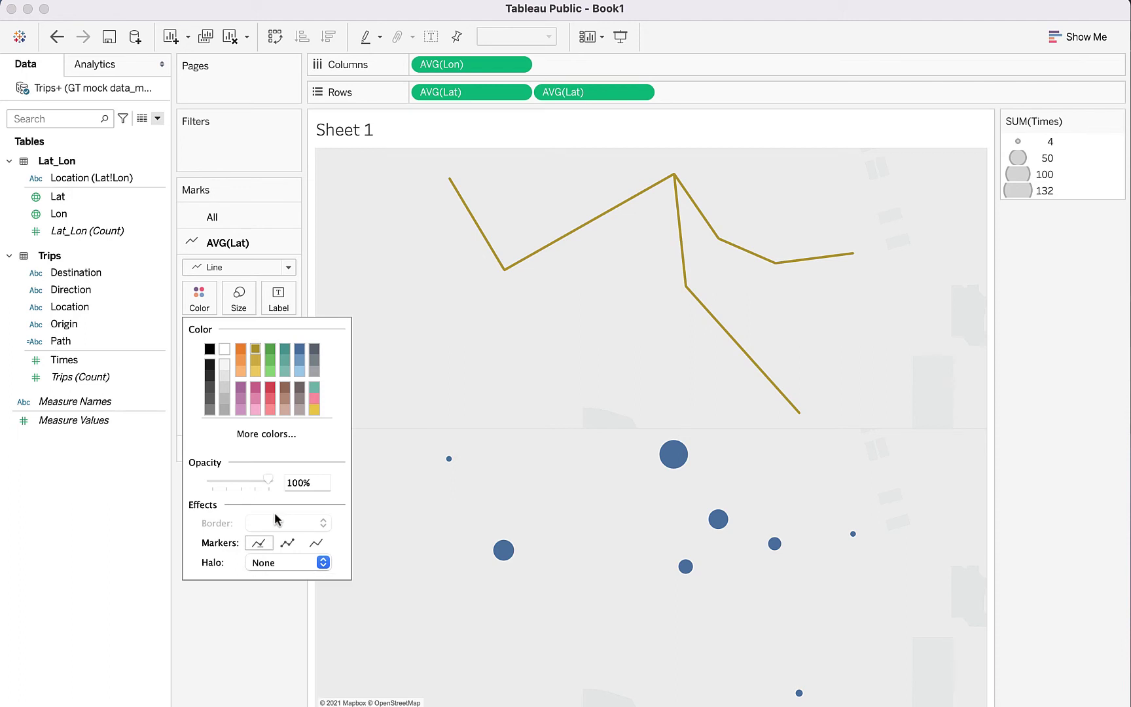
pyautogui.moveTo(268, 480)
pyautogui.mouseDown()
pyautogui.moveTo(230, 485)
pyautogui.moveTo(252, 482)
pyautogui.mouseUp()
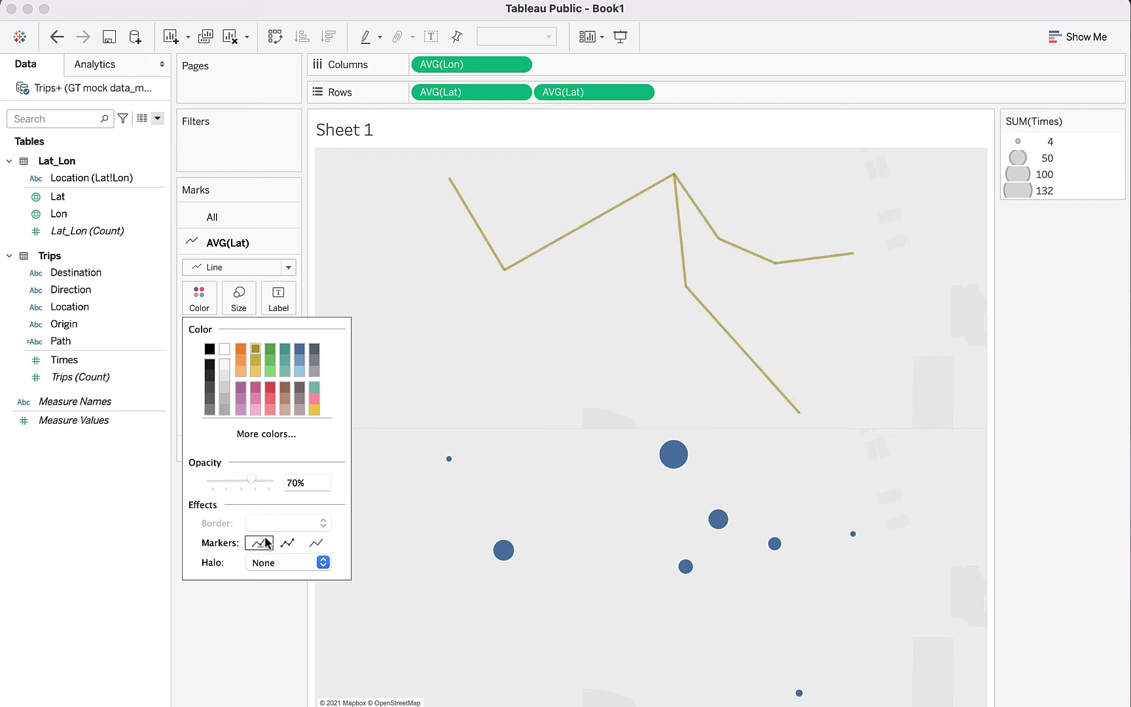
pyautogui.click(288, 544)
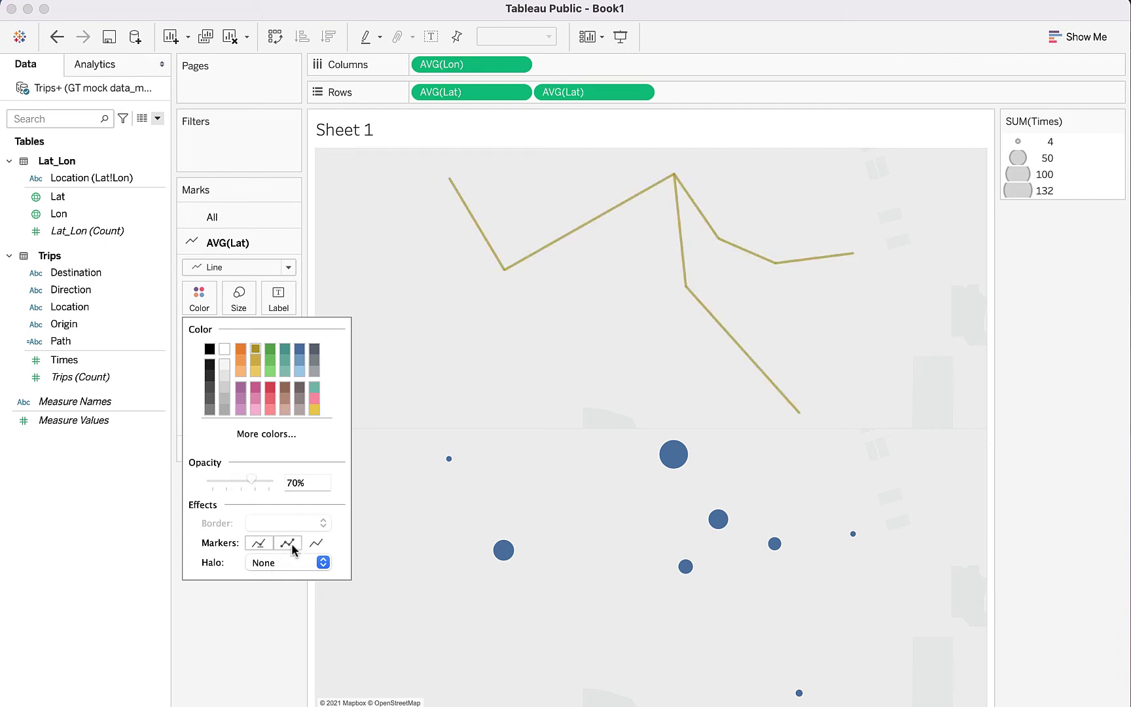
pyautogui.click(238, 298)
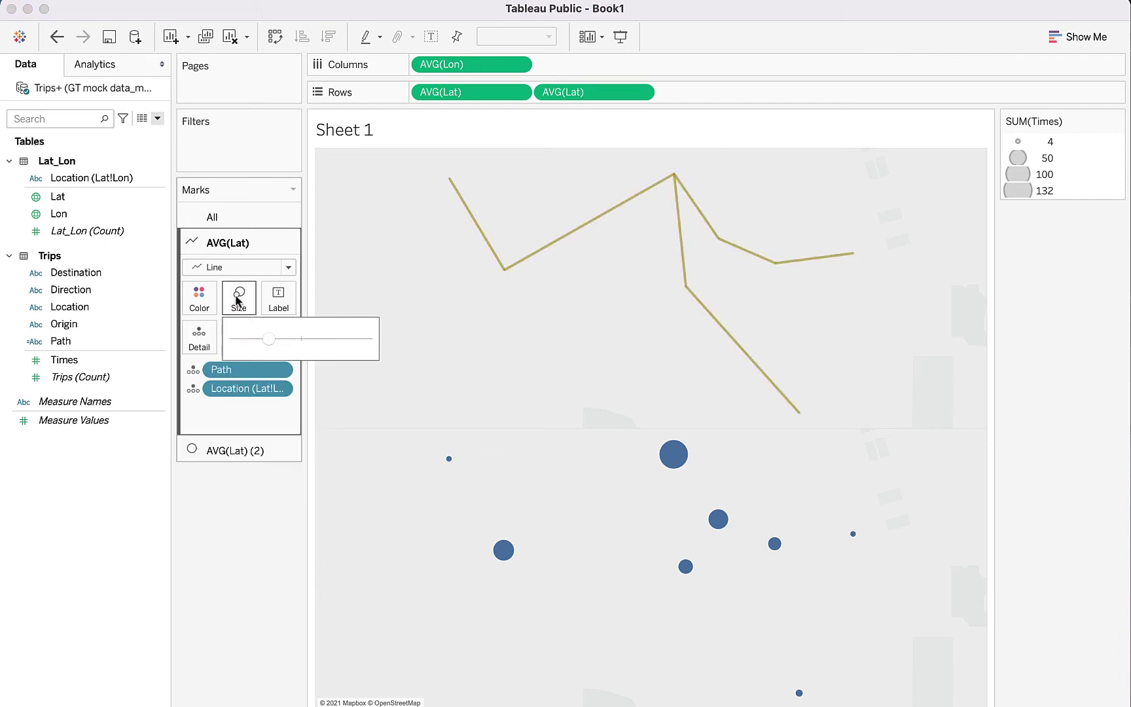
pyautogui.click(258, 337)
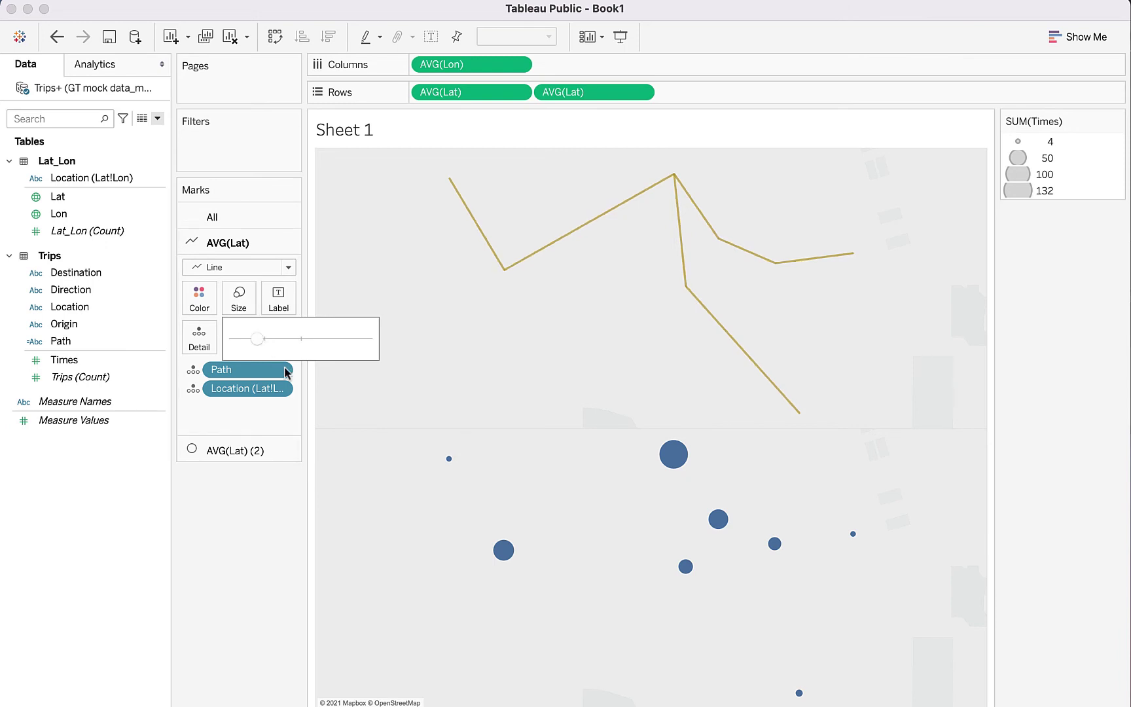
# Step: Change the AVG(Lat) (2) location marks to Shape, giving hollow circles
pyautogui.click(339, 407)
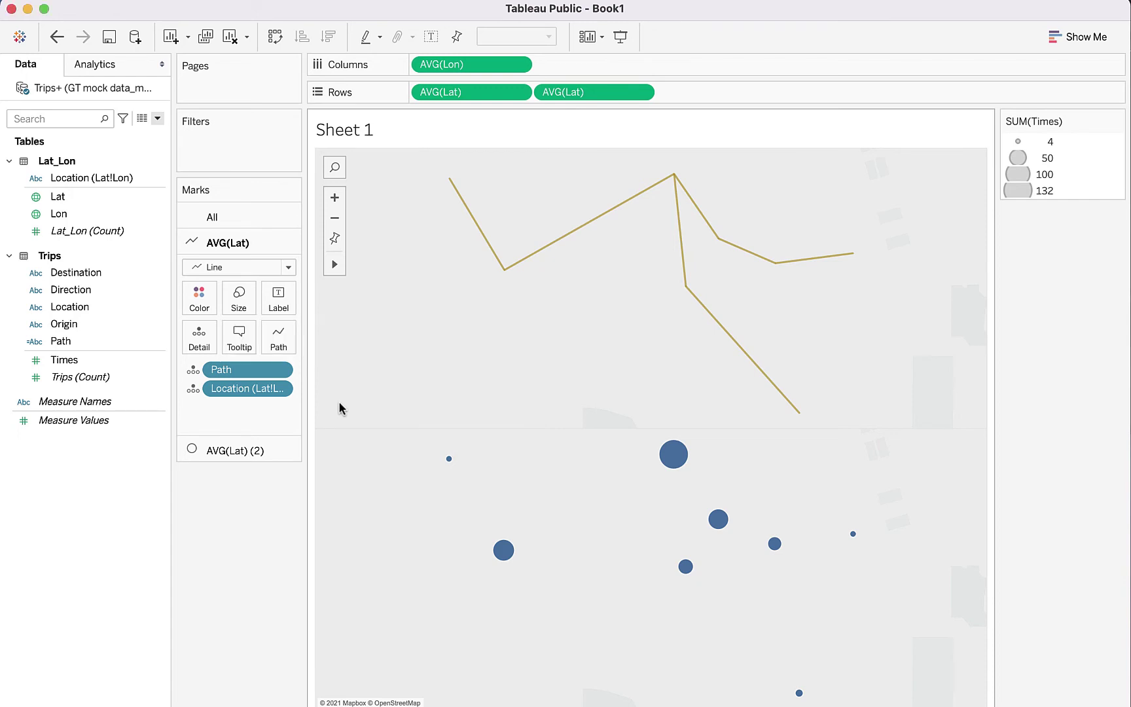
pyautogui.click(275, 451)
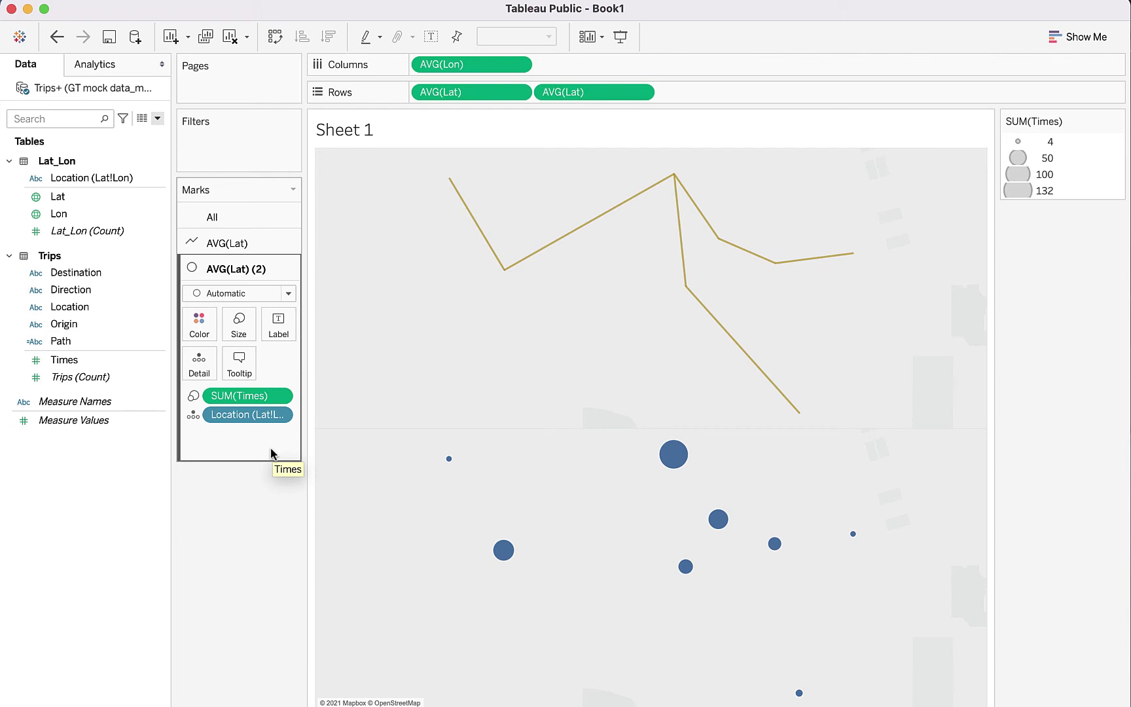
pyautogui.click(288, 294)
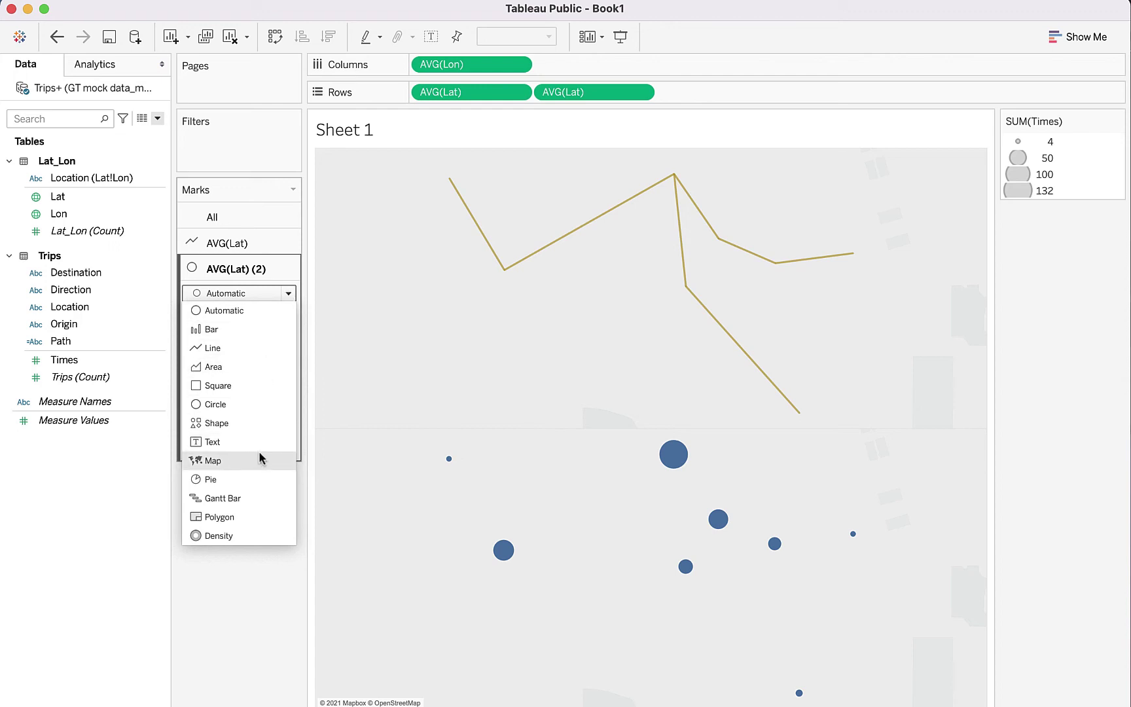
pyautogui.click(216, 423)
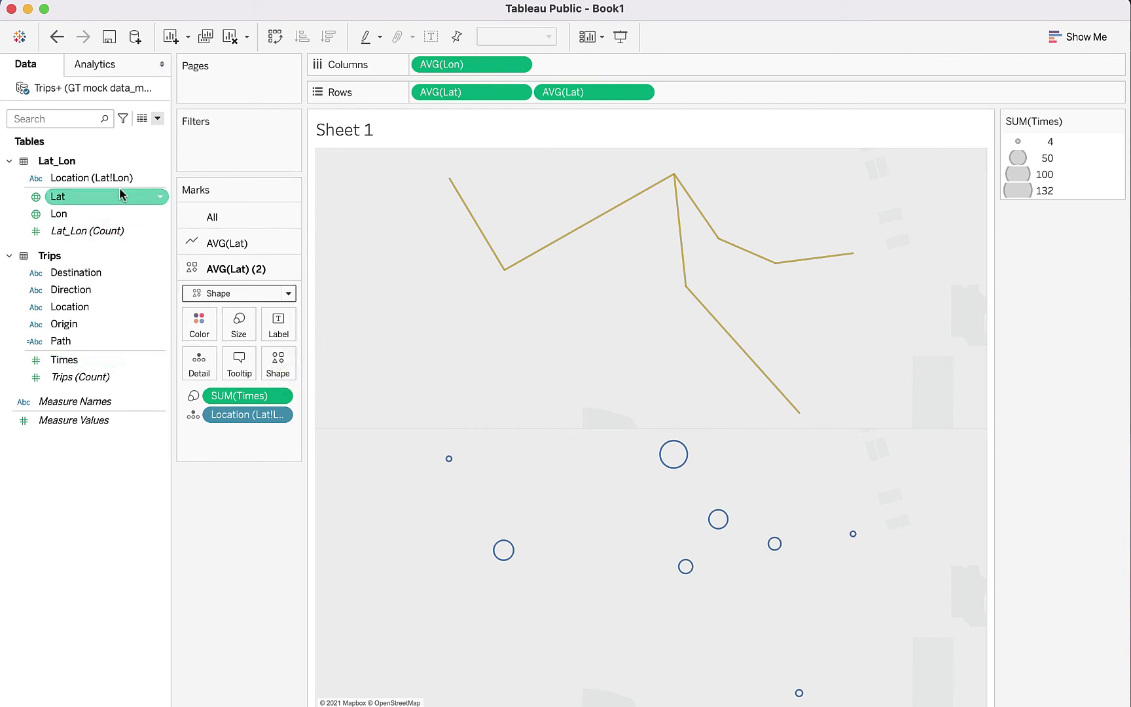
# Step: Put Location on Shape, reload the custom shapes, and select the GTbuildings palette
pyautogui.moveTo(112, 176); pyautogui.dragTo(278, 371)
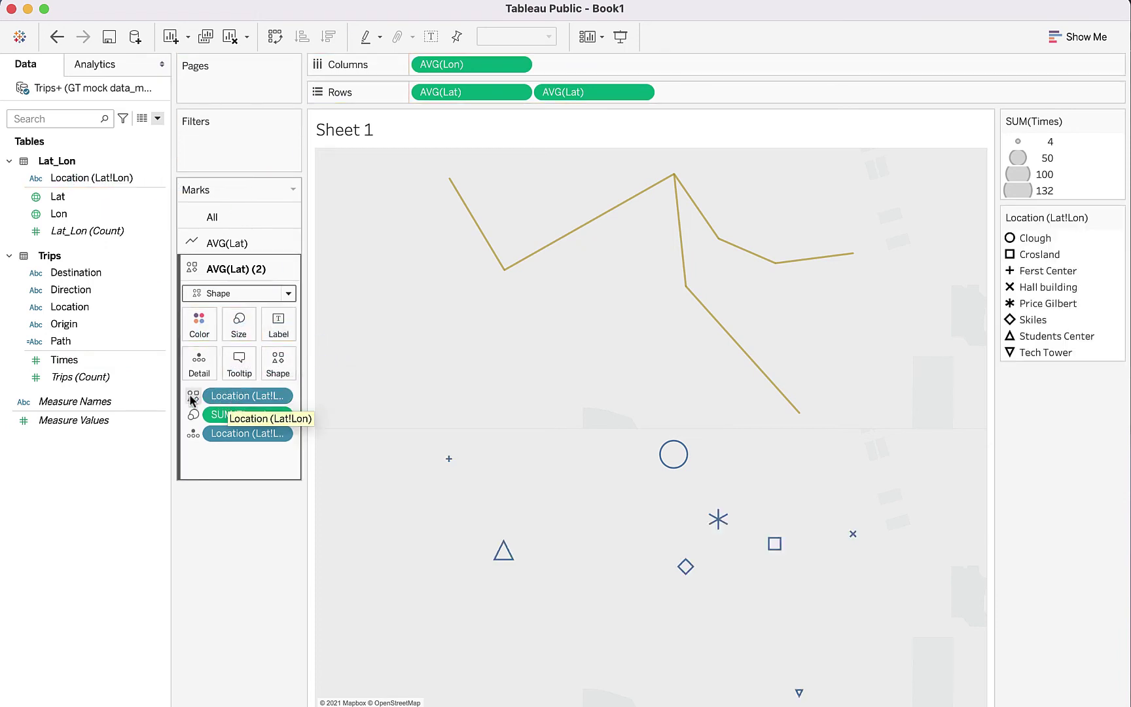
pyautogui.click(278, 363)
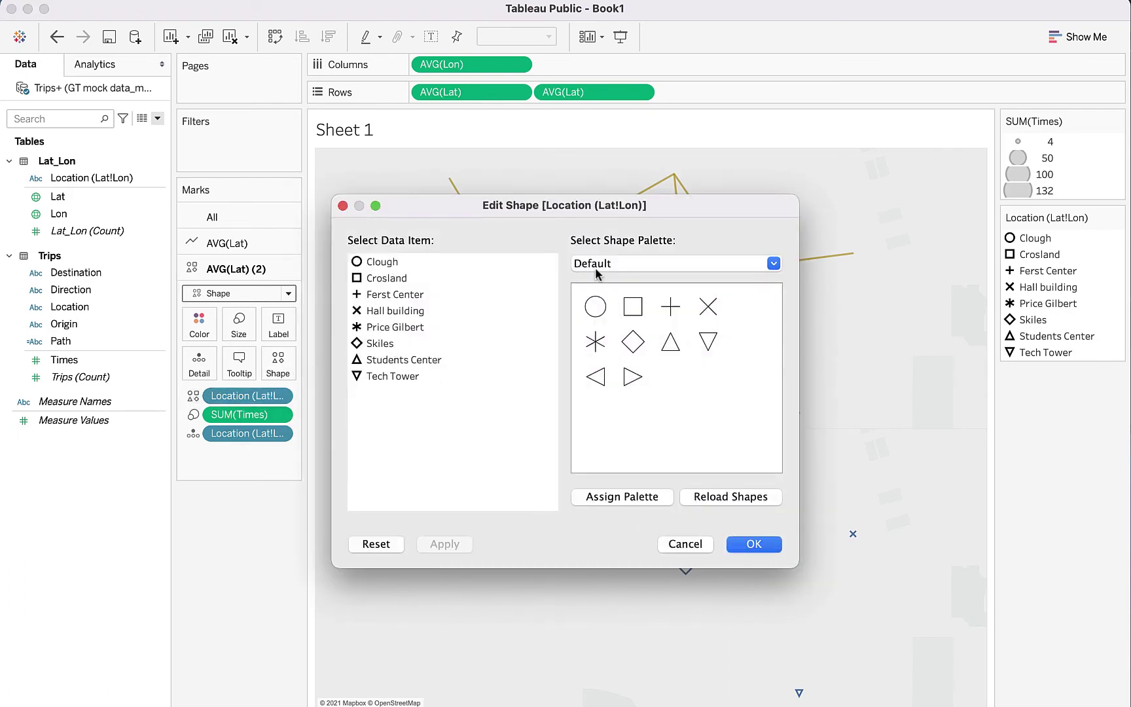
pyautogui.click(772, 264)
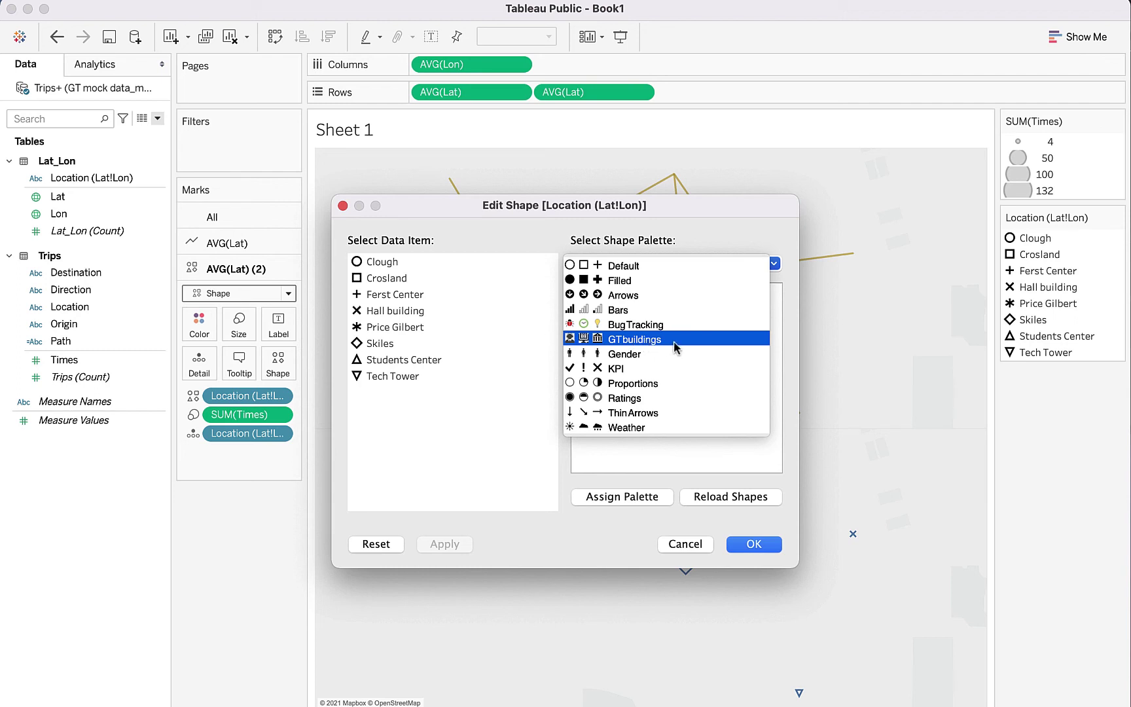
pyautogui.click(733, 506)
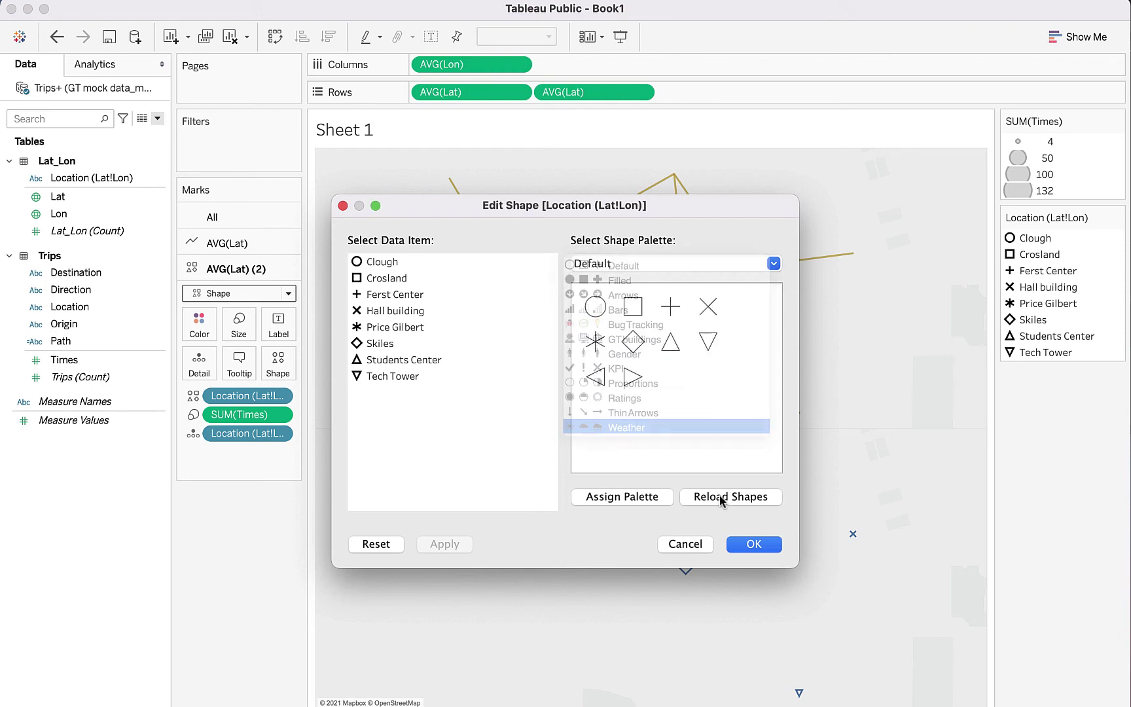
pyautogui.click(719, 495)
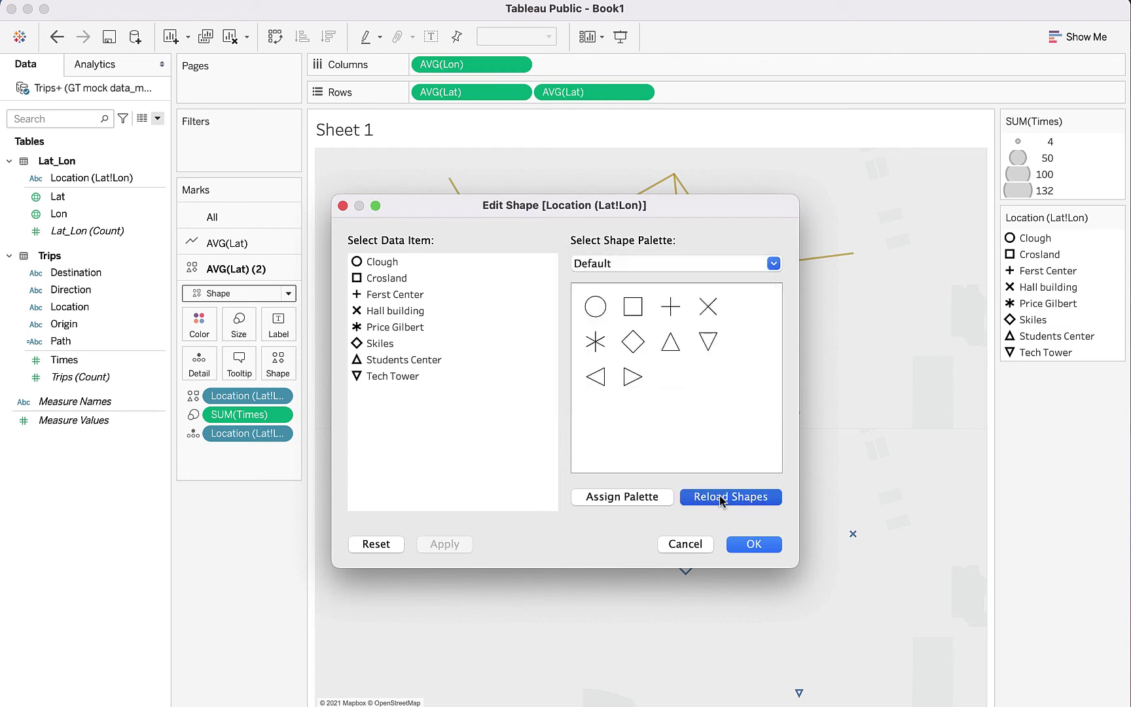
pyautogui.click(773, 263)
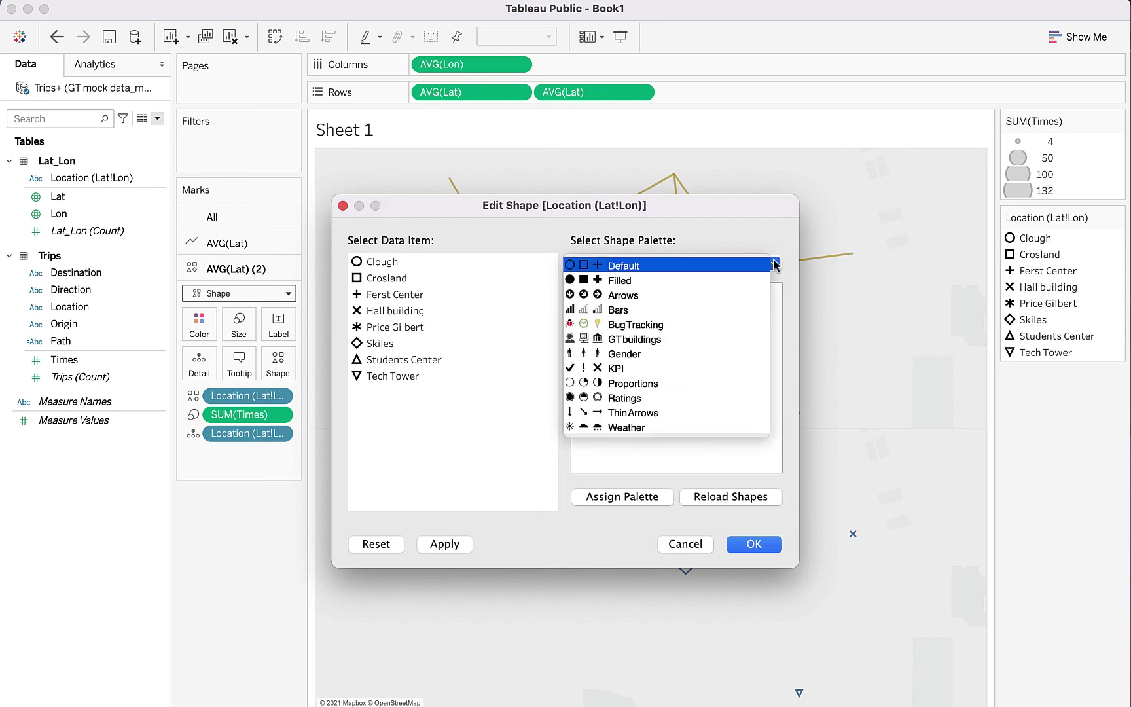
pyautogui.click(705, 346)
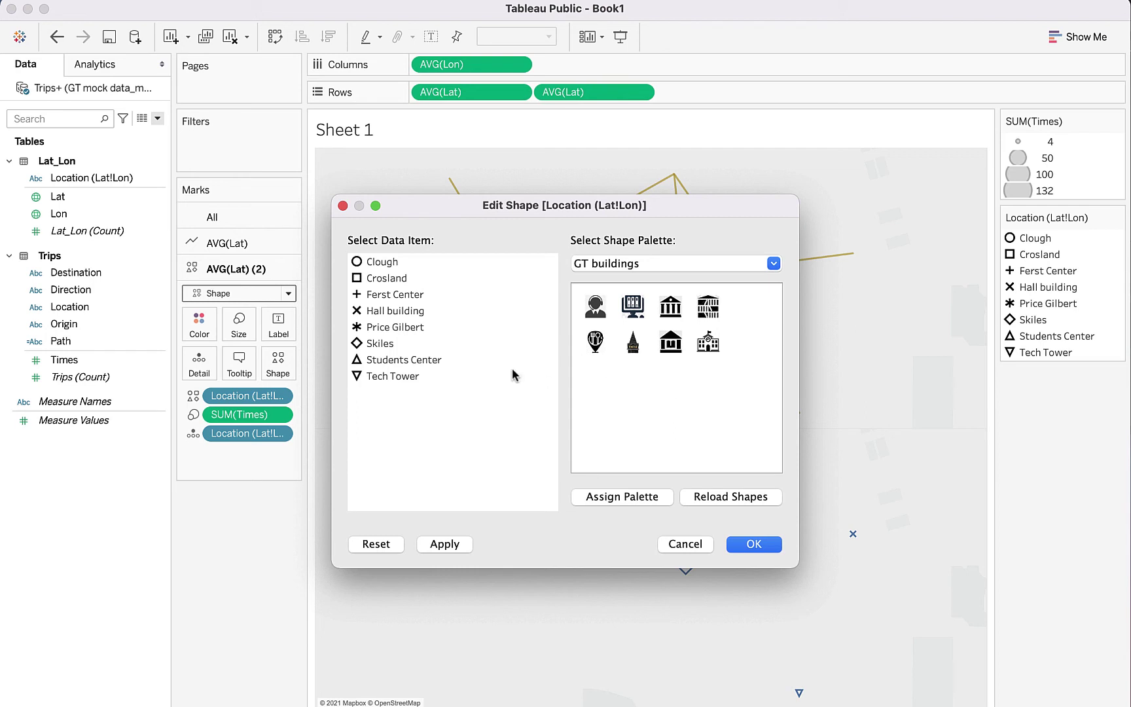
# Step: Assign building icons to Clough, Crosland, Ferst Center and Hall building
pyautogui.click(391, 265)
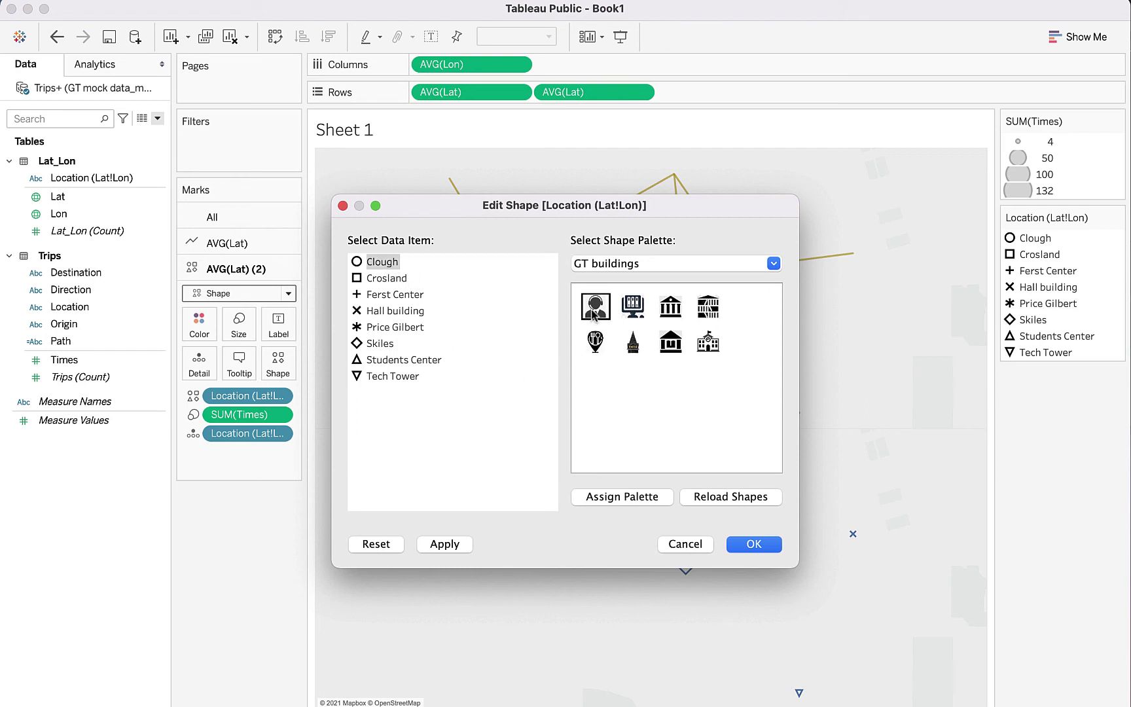
pyautogui.click(594, 312)
pyautogui.click(394, 280)
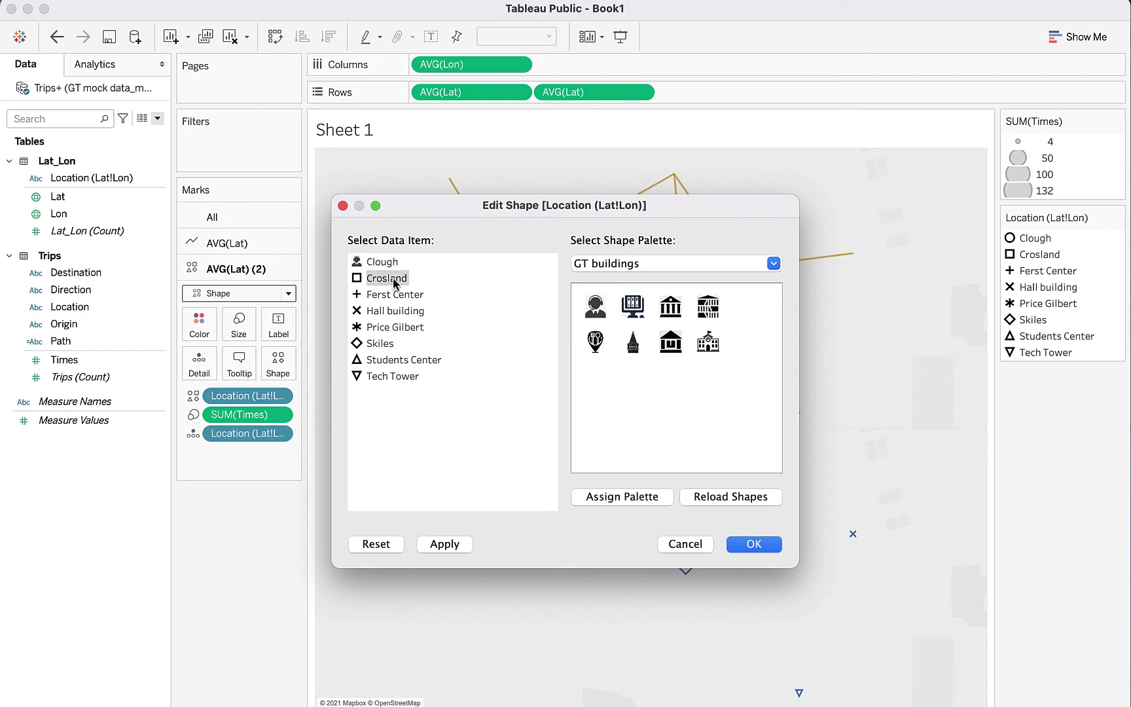
pyautogui.click(632, 306)
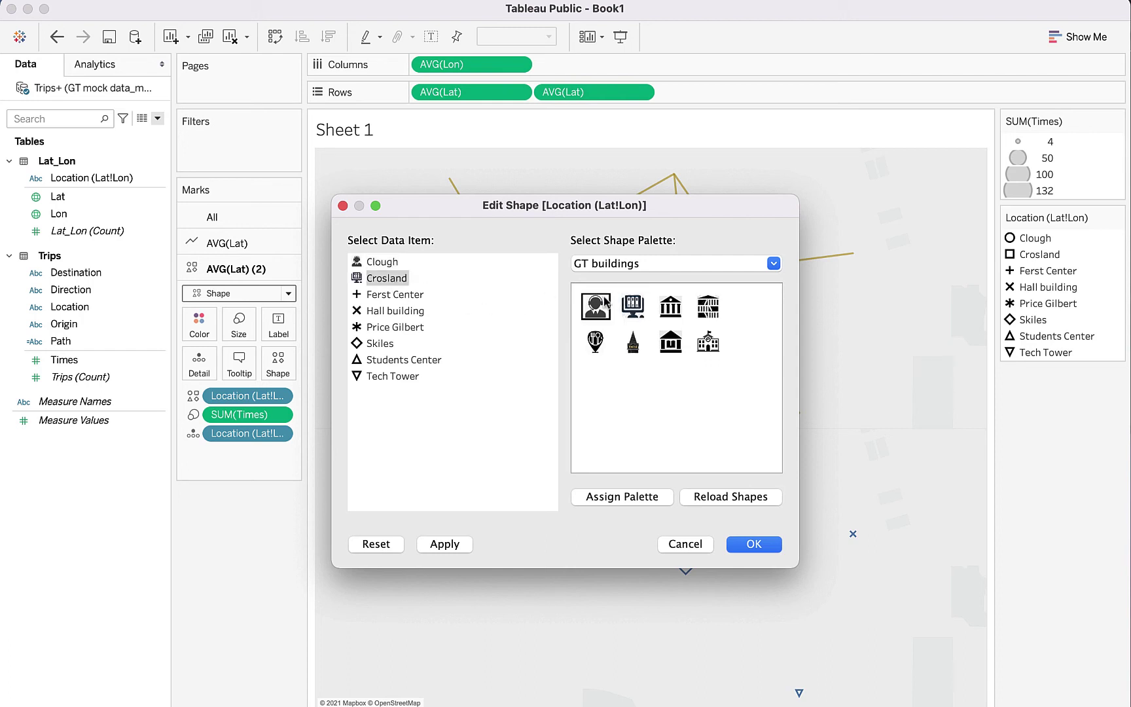
pyautogui.click(409, 296)
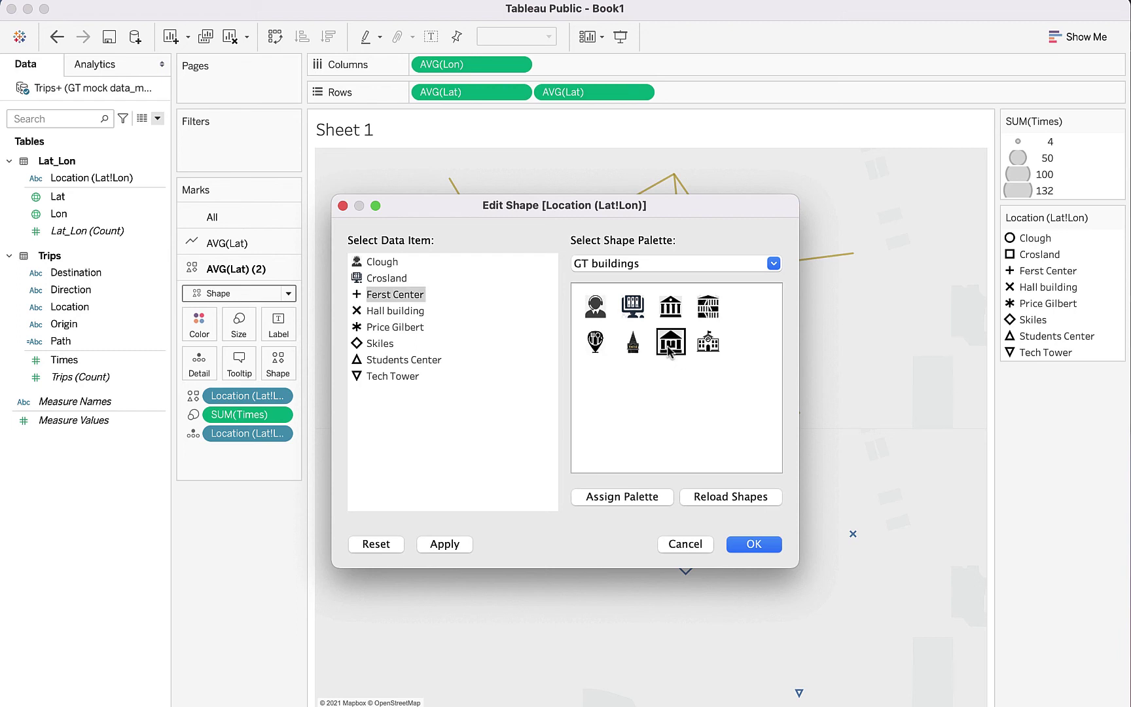
pyautogui.click(668, 350)
pyautogui.click(411, 316)
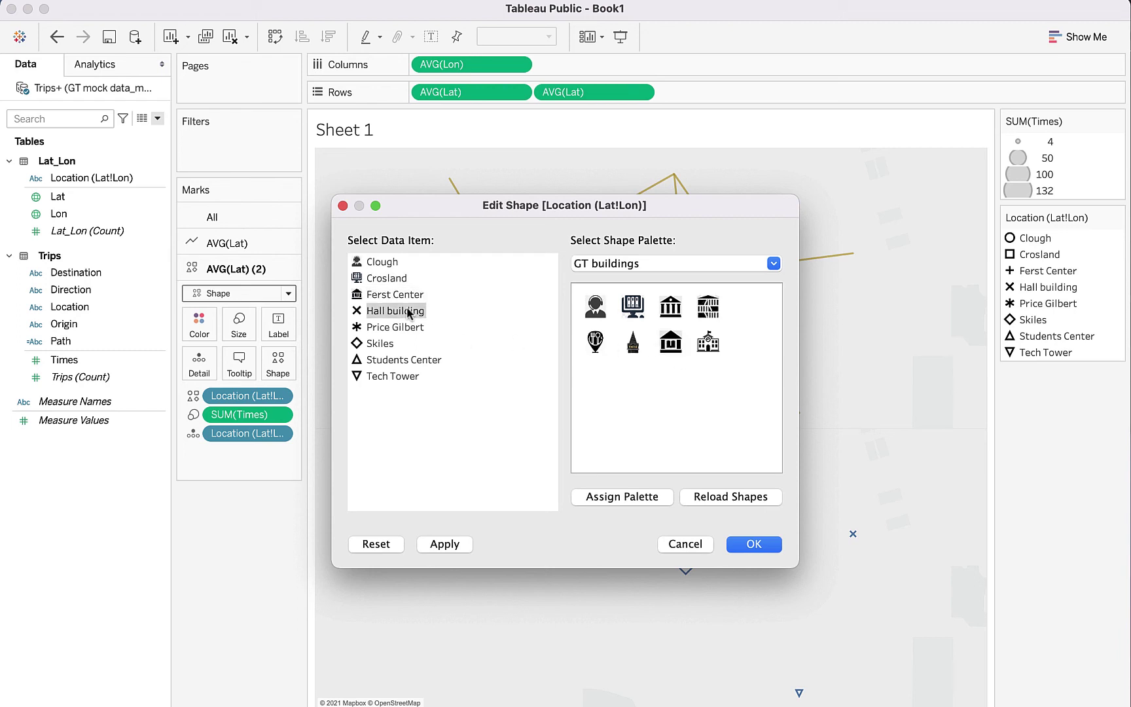
pyautogui.click(678, 317)
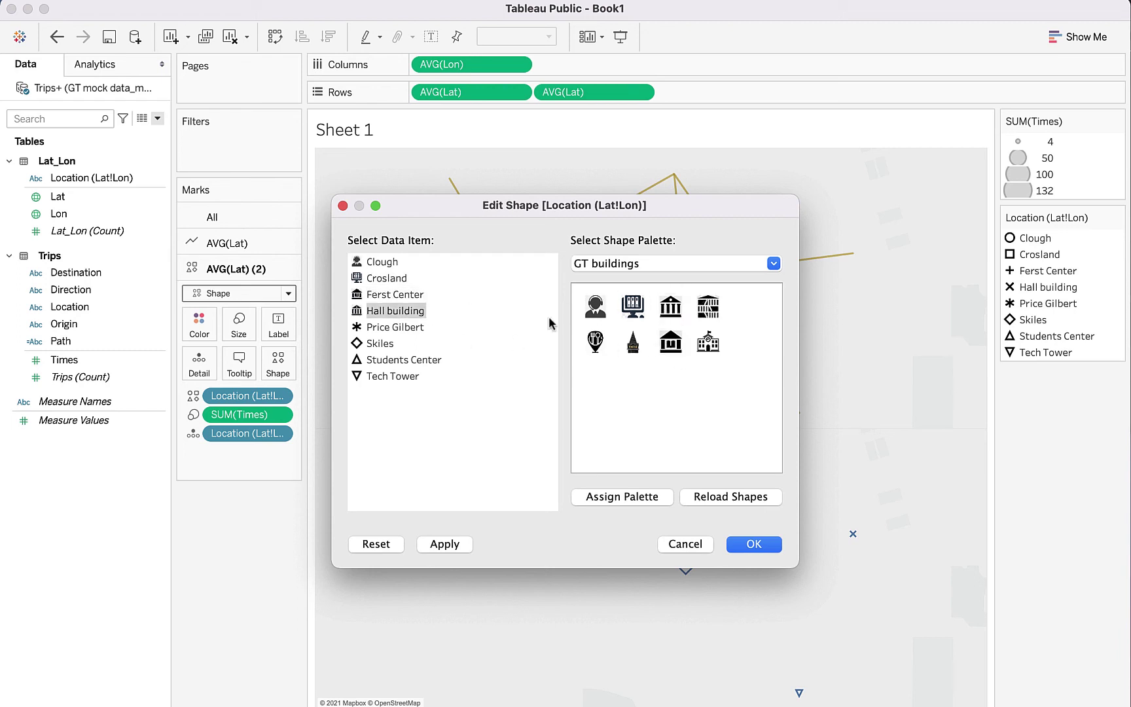
# Step: Assign icons to Price Gilbert, Skiles, Students Center (pin) and Tech Tower (tower), then apply
pyautogui.click(413, 327)
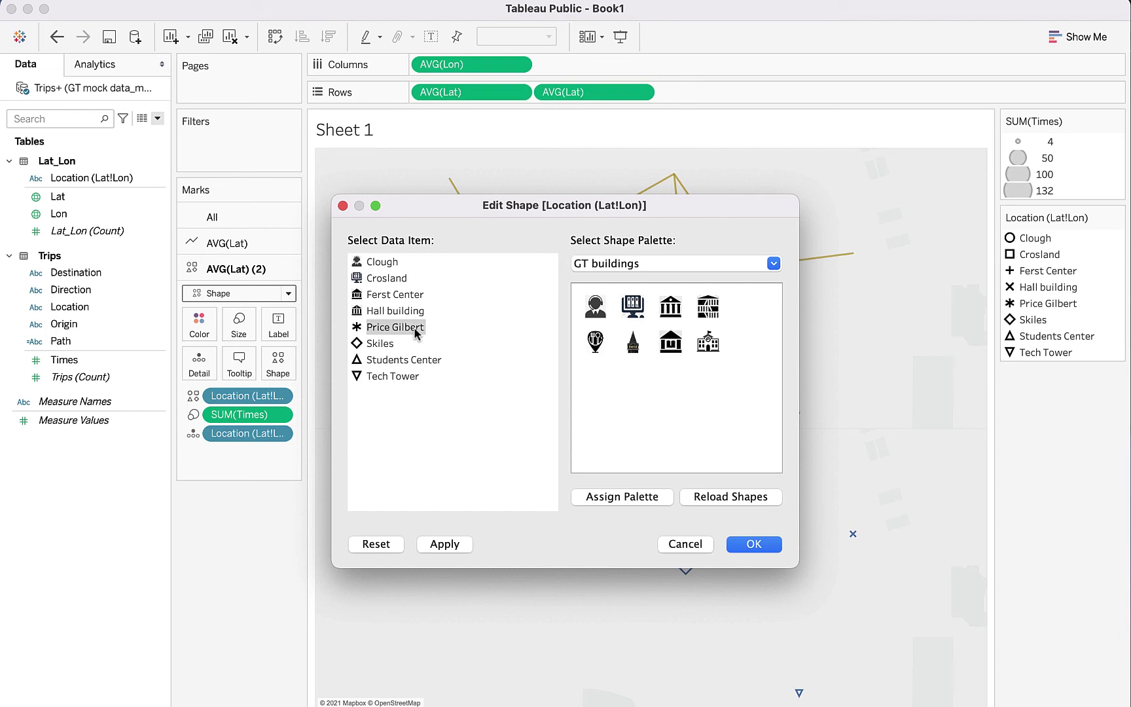
pyautogui.click(706, 340)
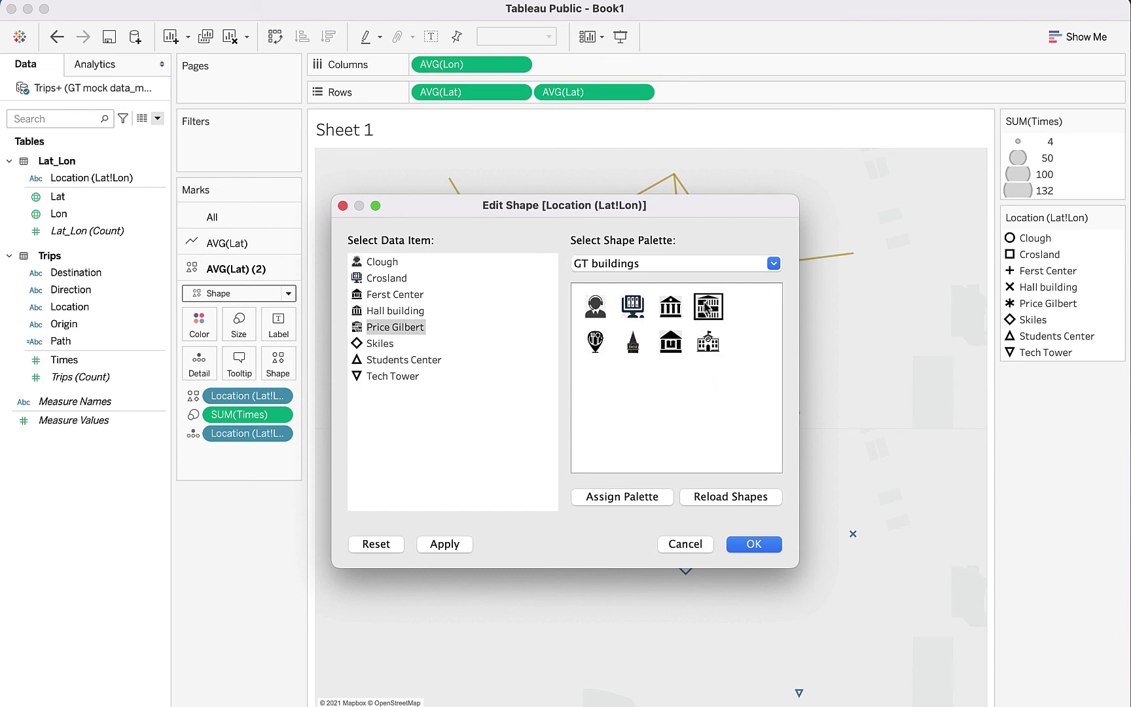
pyautogui.click(379, 344)
pyautogui.click(709, 344)
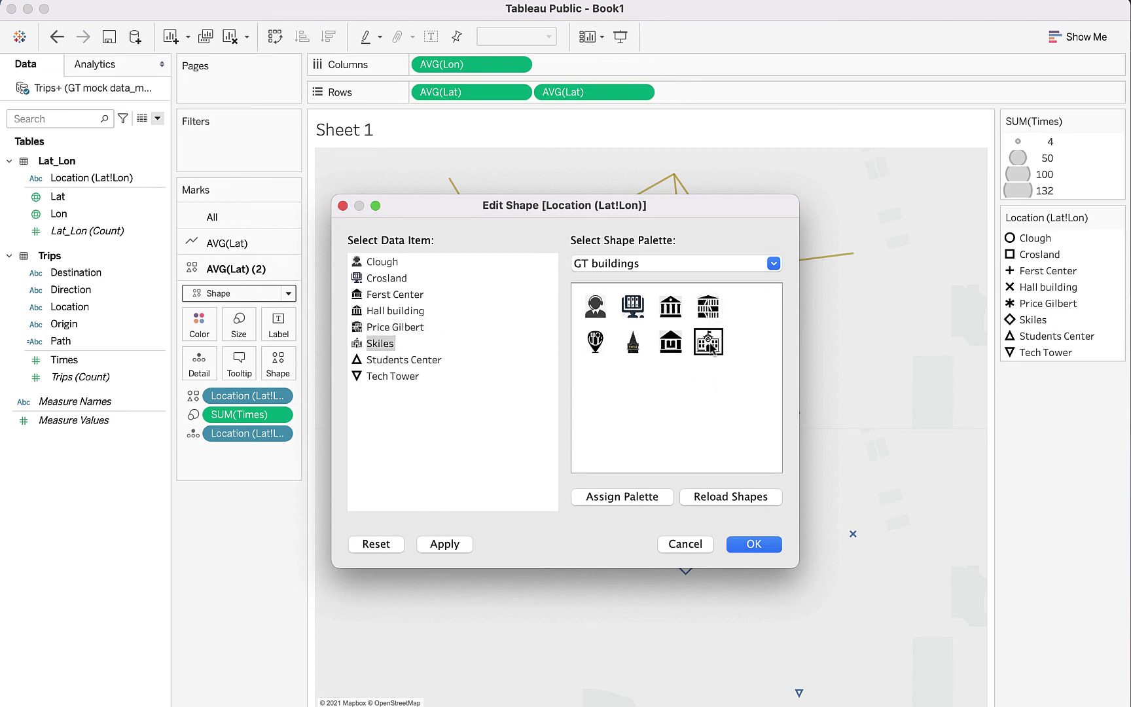
pyautogui.click(430, 359)
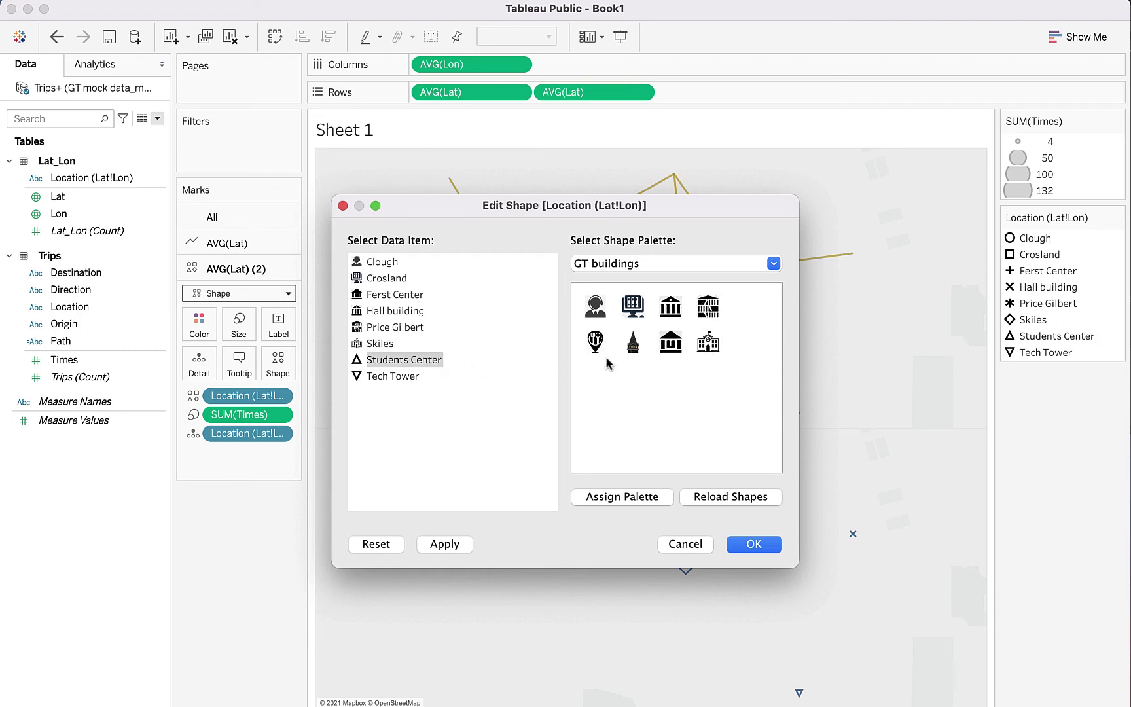
pyautogui.click(595, 340)
pyautogui.click(400, 377)
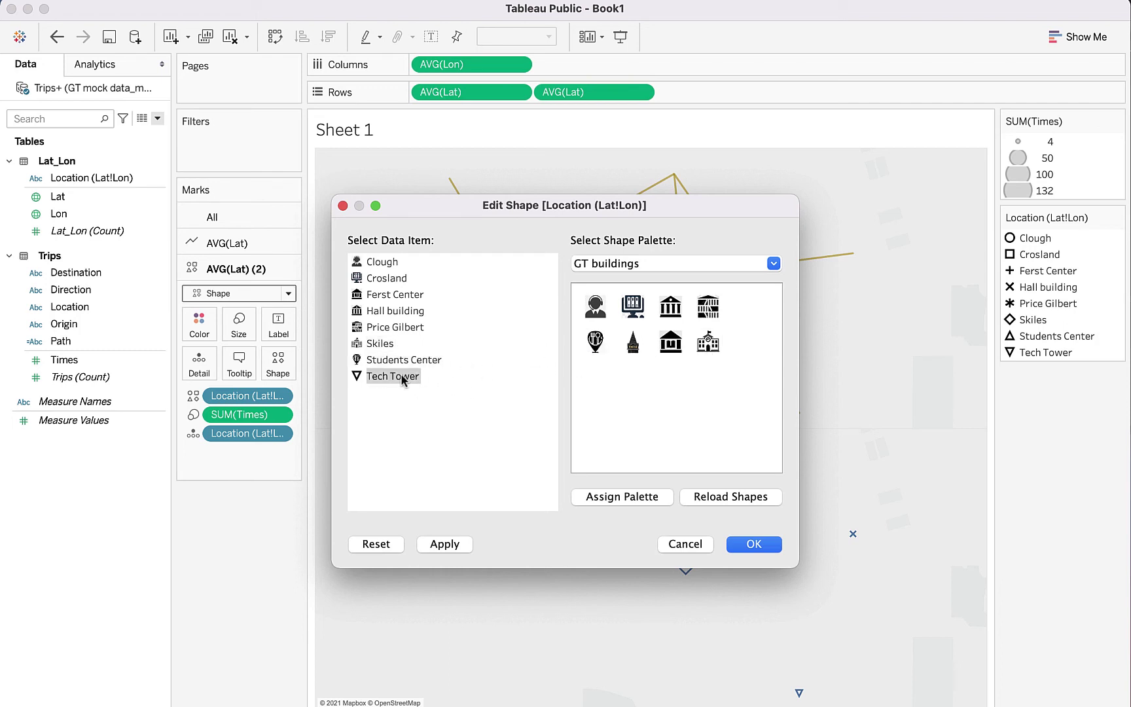
pyautogui.click(633, 342)
pyautogui.click(466, 459)
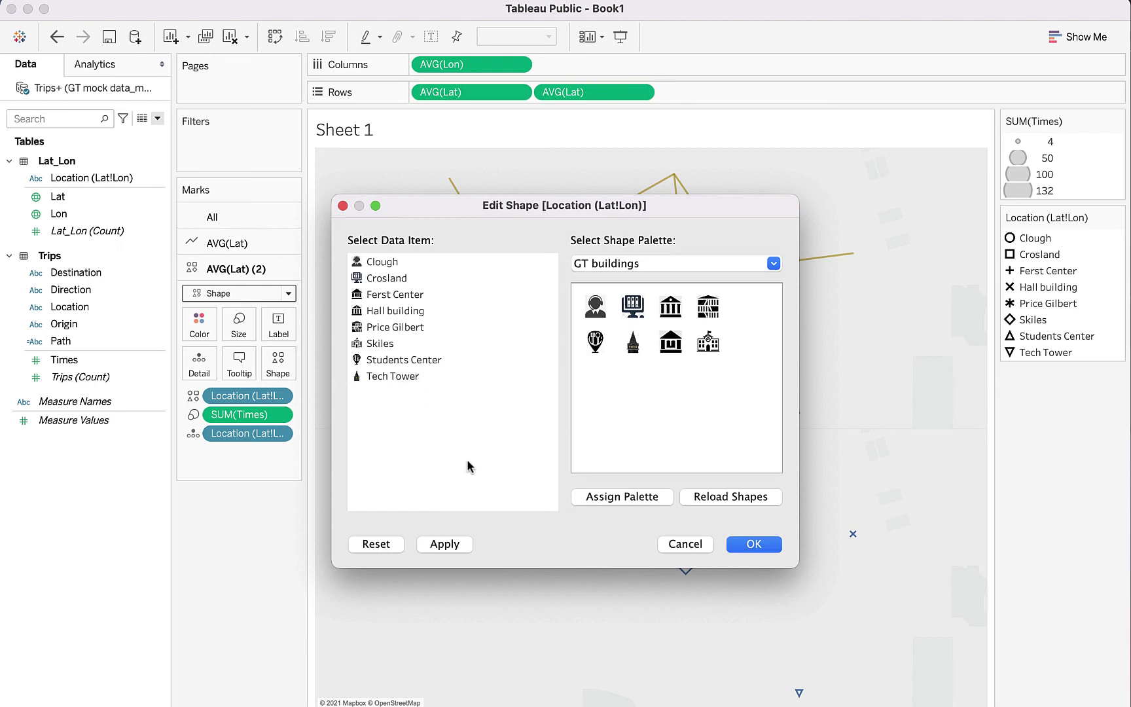
pyautogui.click(446, 545)
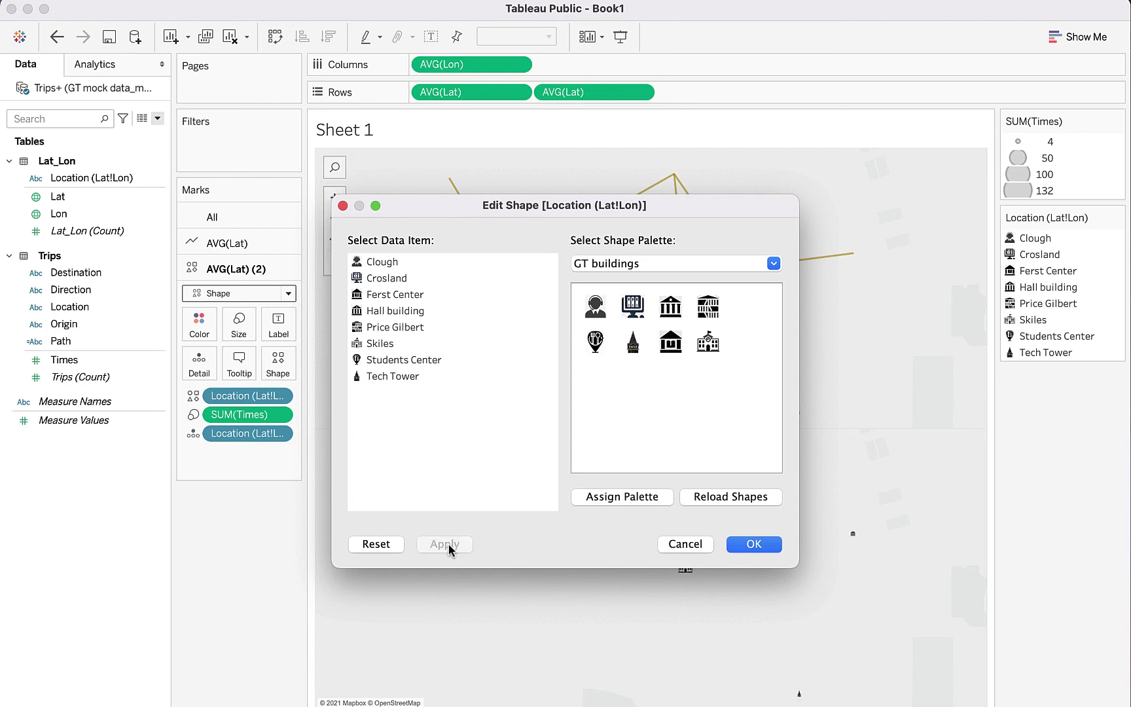
pyautogui.click(753, 544)
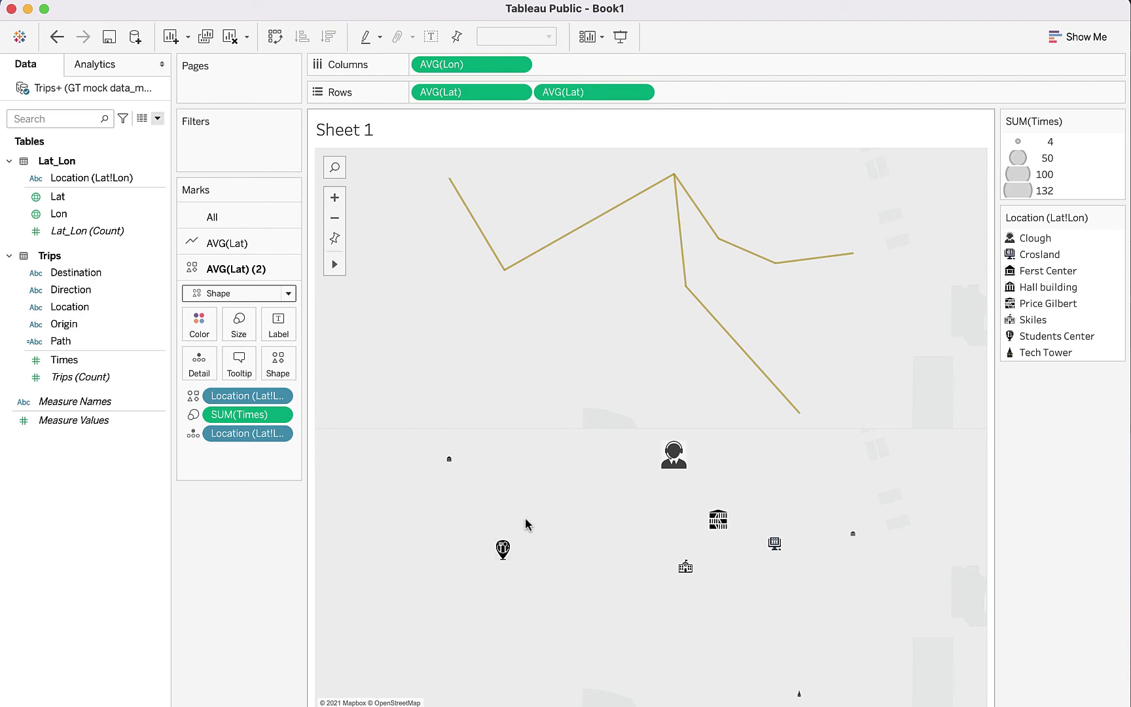
# Step: Drag the Marks card Size slider right to draw the building icons larger
pyautogui.click(239, 330)
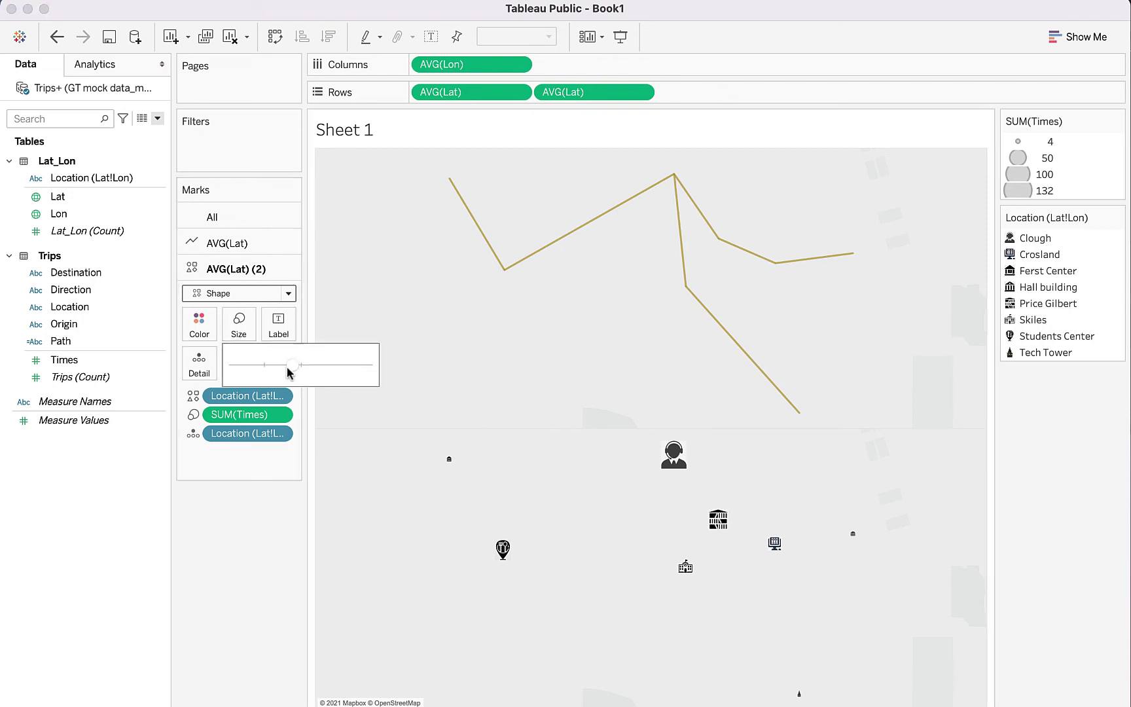
pyautogui.moveTo(293, 372); pyautogui.dragTo(319, 372)
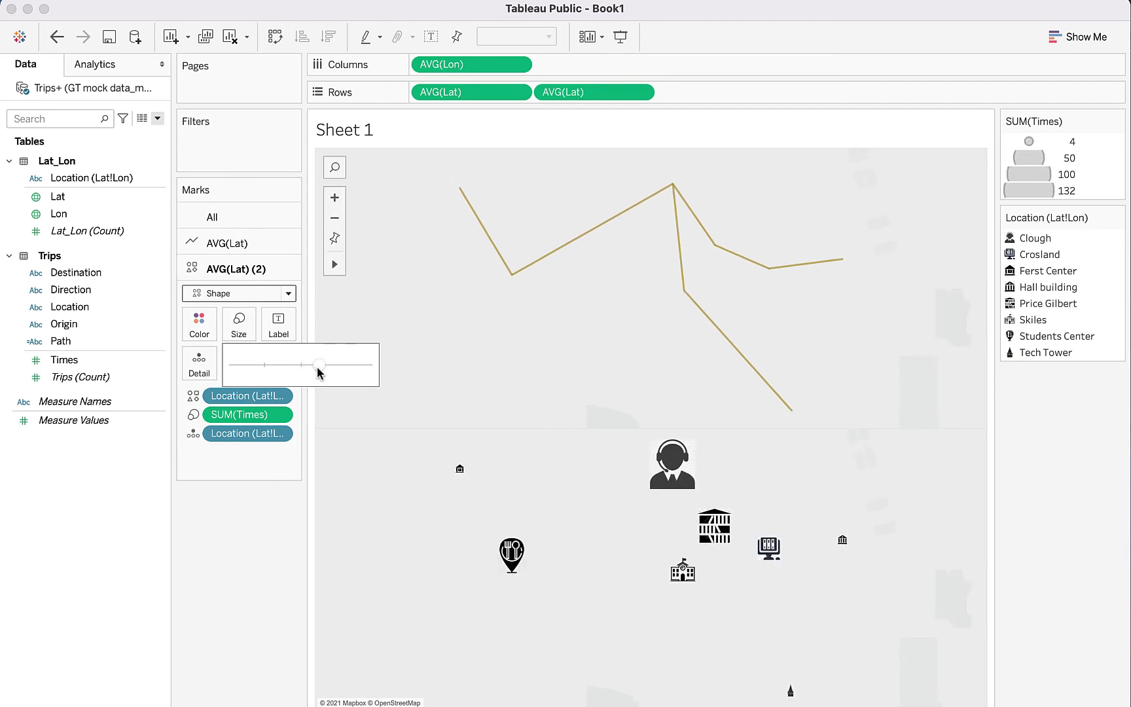
pyautogui.click(470, 384)
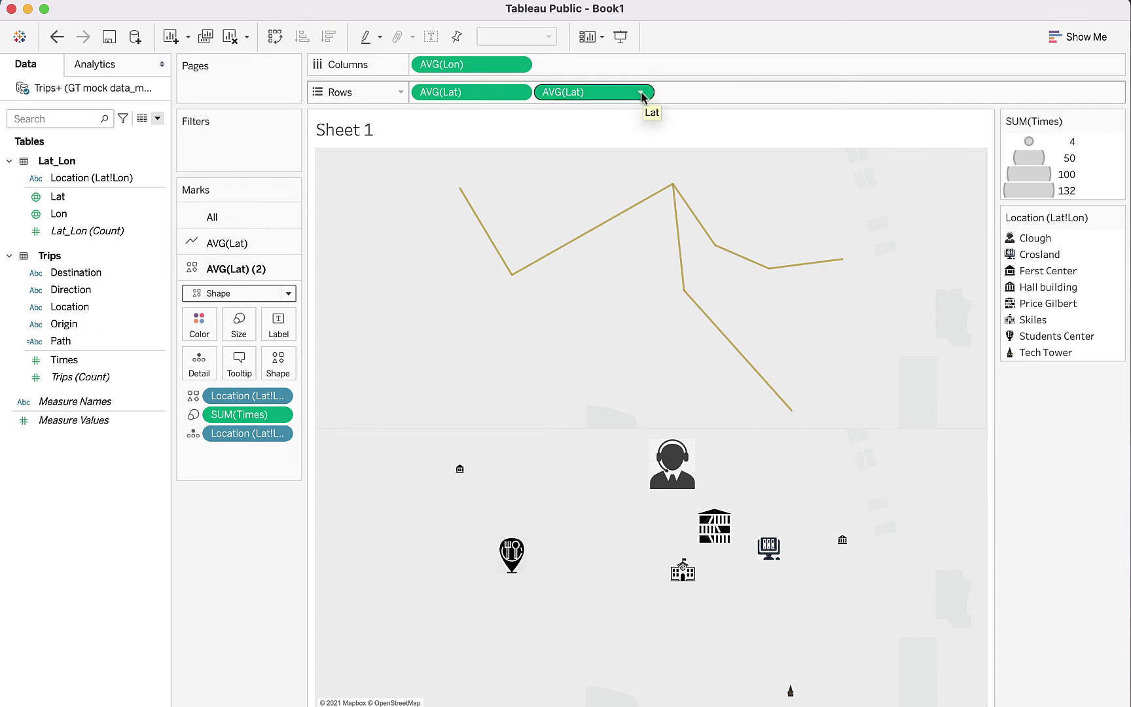
# Step: Make the second AVG(Lat) pill a dual axis so the icons sit on the trip lines
pyautogui.click(640, 93)
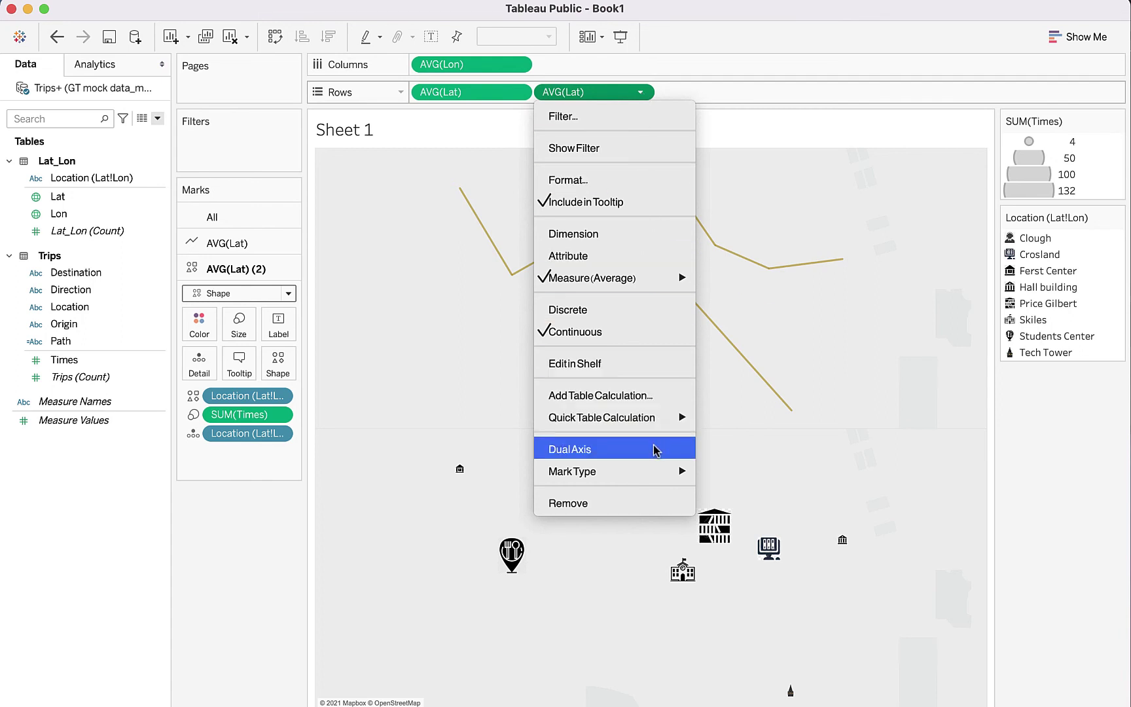
pyautogui.moveTo(560, 466)
pyautogui.click(600, 456)
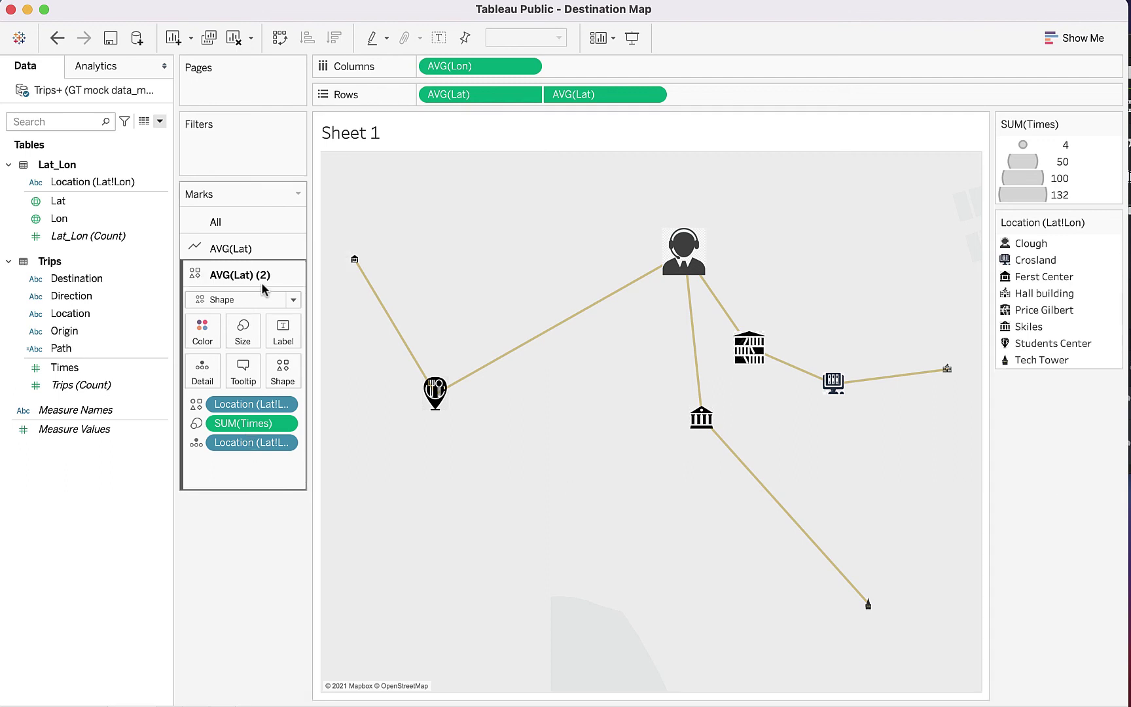
# Step: Add Times and then Destination to the Label of the icon marks
pyautogui.moveTo(69, 368); pyautogui.dragTo(290, 330)
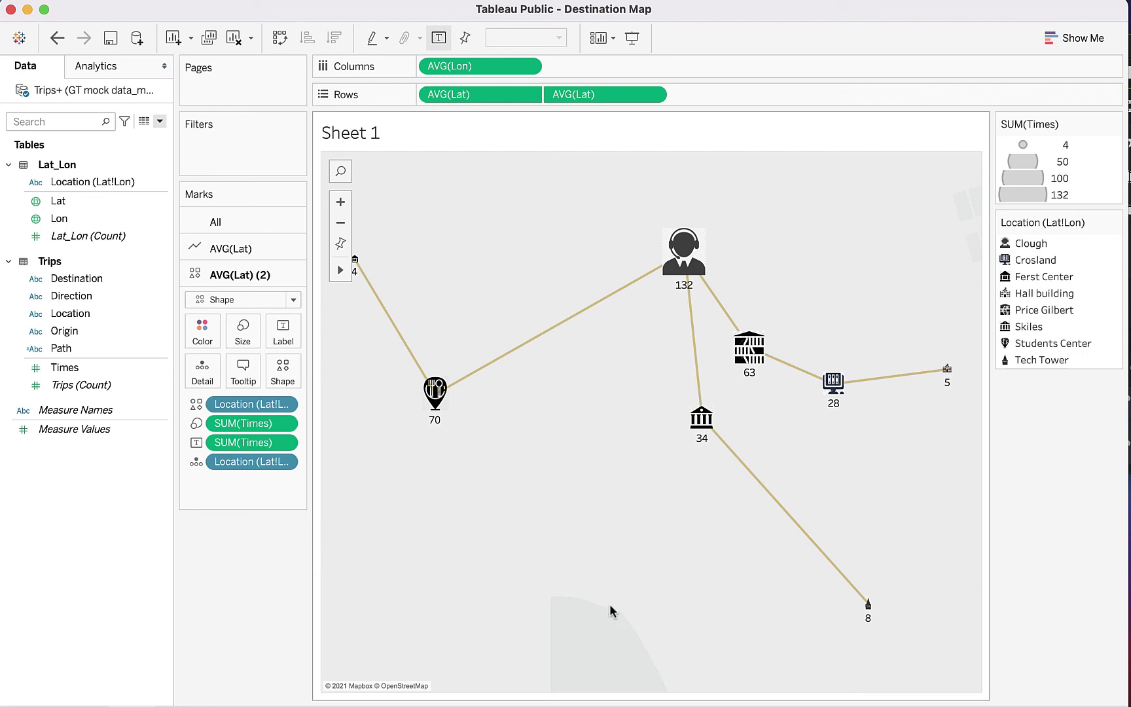
pyautogui.moveTo(76, 278); pyautogui.dragTo(283, 331)
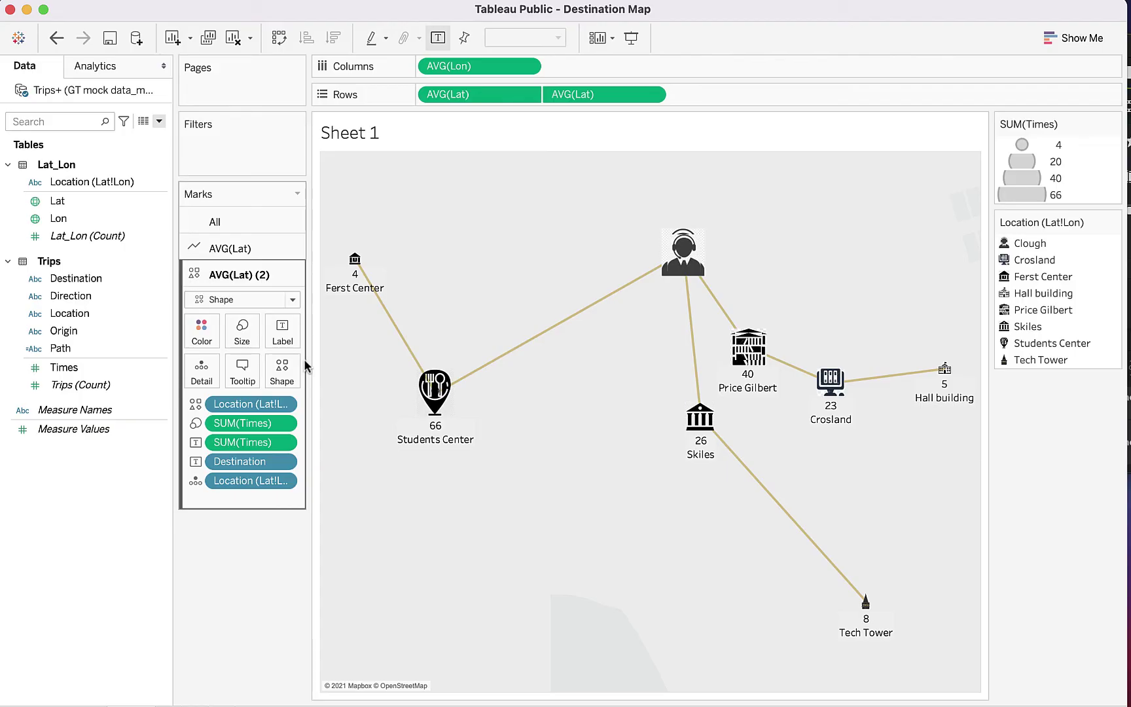
# Step: Add 'requests coming from' to the label text and move the Destination field after it
pyautogui.click(291, 331)
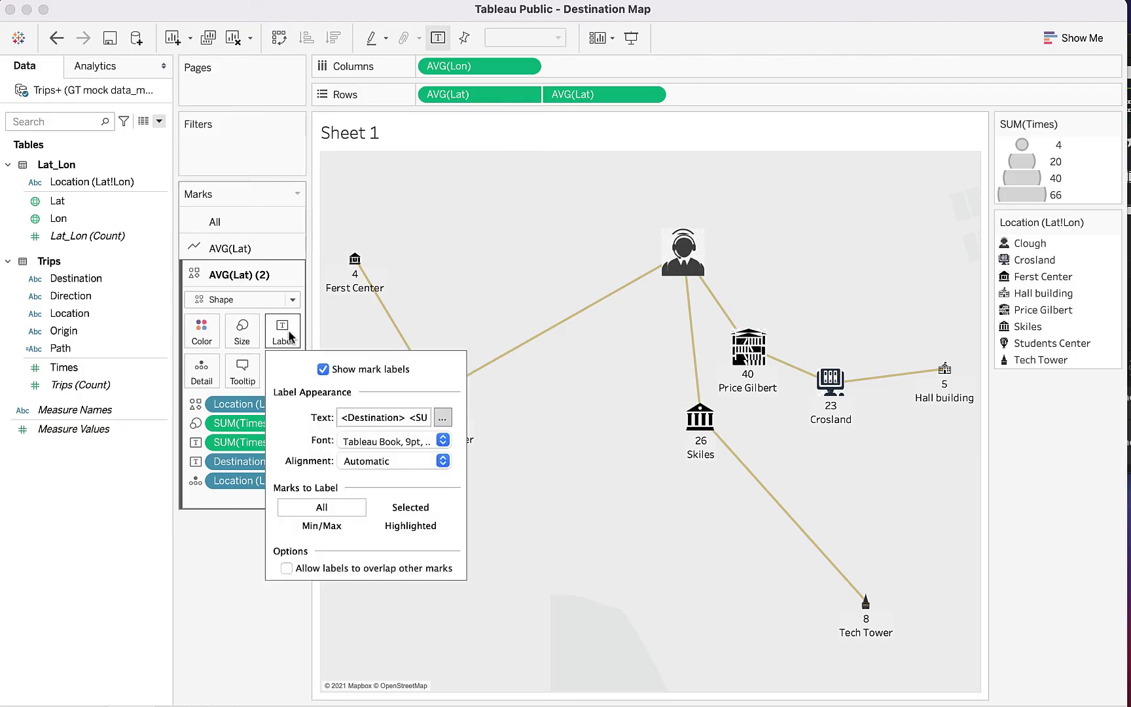
pyautogui.click(440, 418)
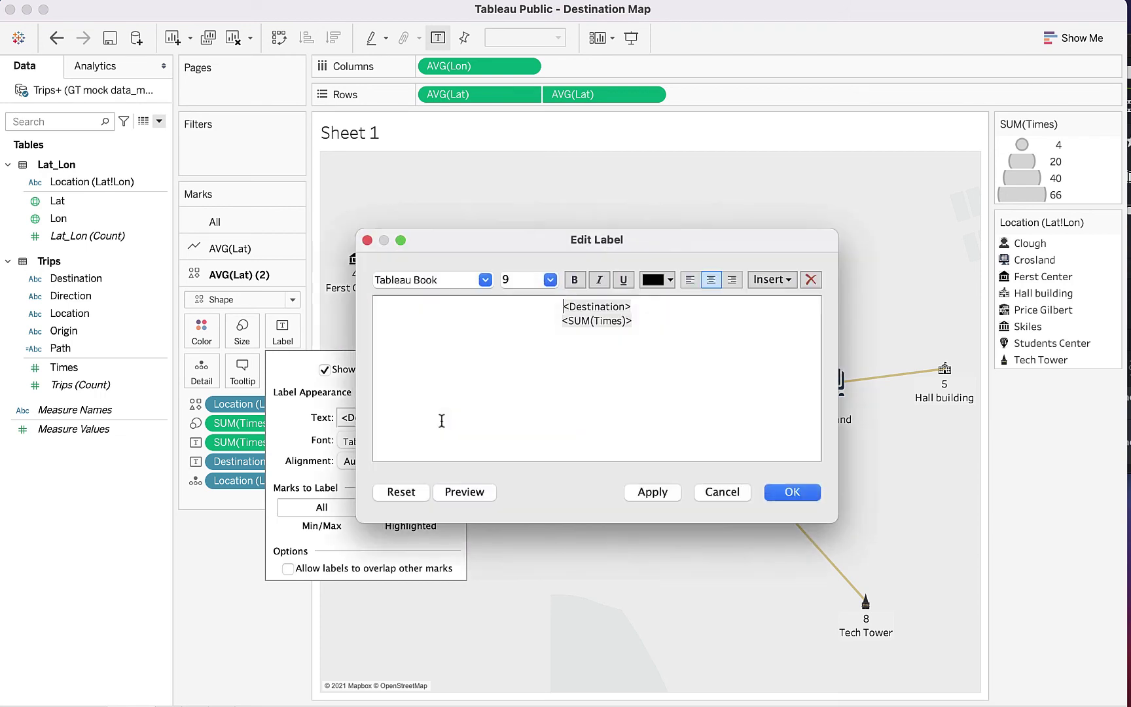
pyautogui.click(663, 324)
pyautogui.write('reque')
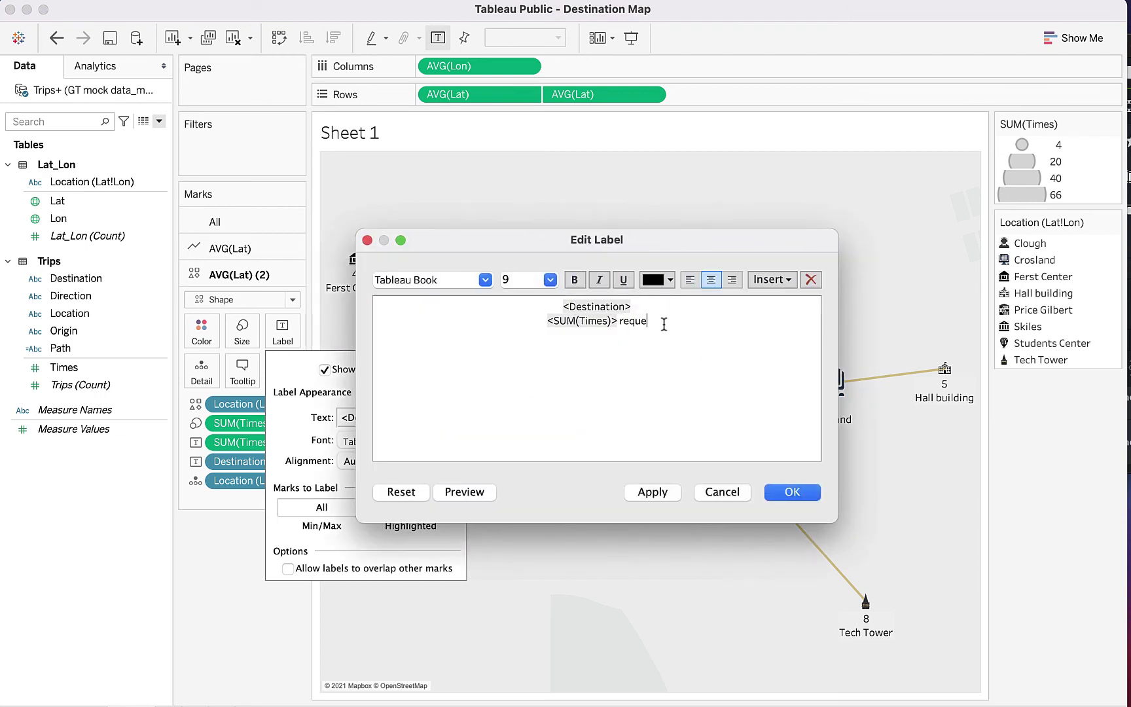
pyautogui.write('sts coming from')
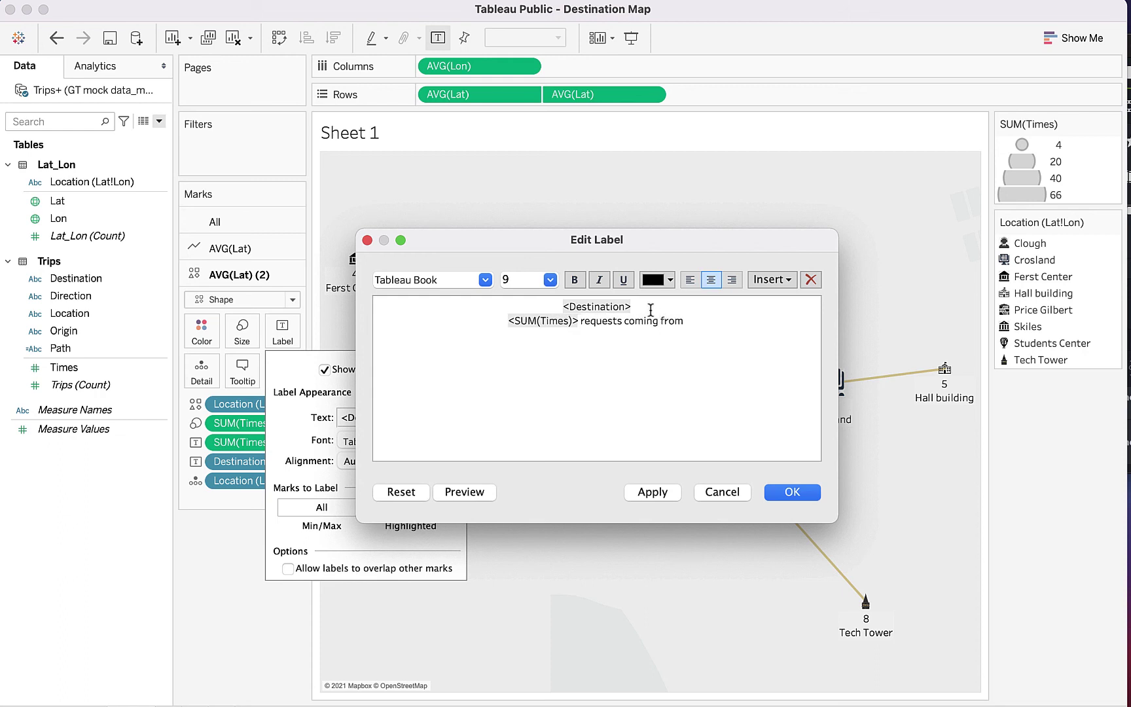
pyautogui.moveTo(645, 306); pyautogui.dragTo(553, 300)
pyautogui.press('super+c')
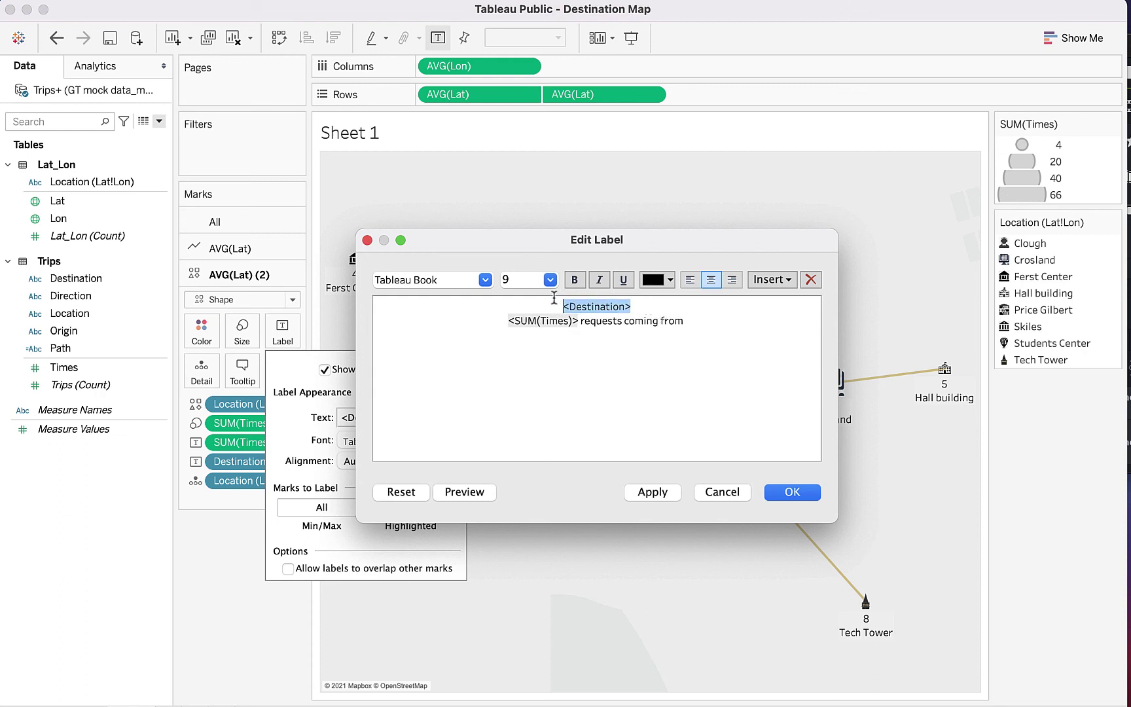
pyautogui.press('BackSpace')
pyautogui.click(694, 320)
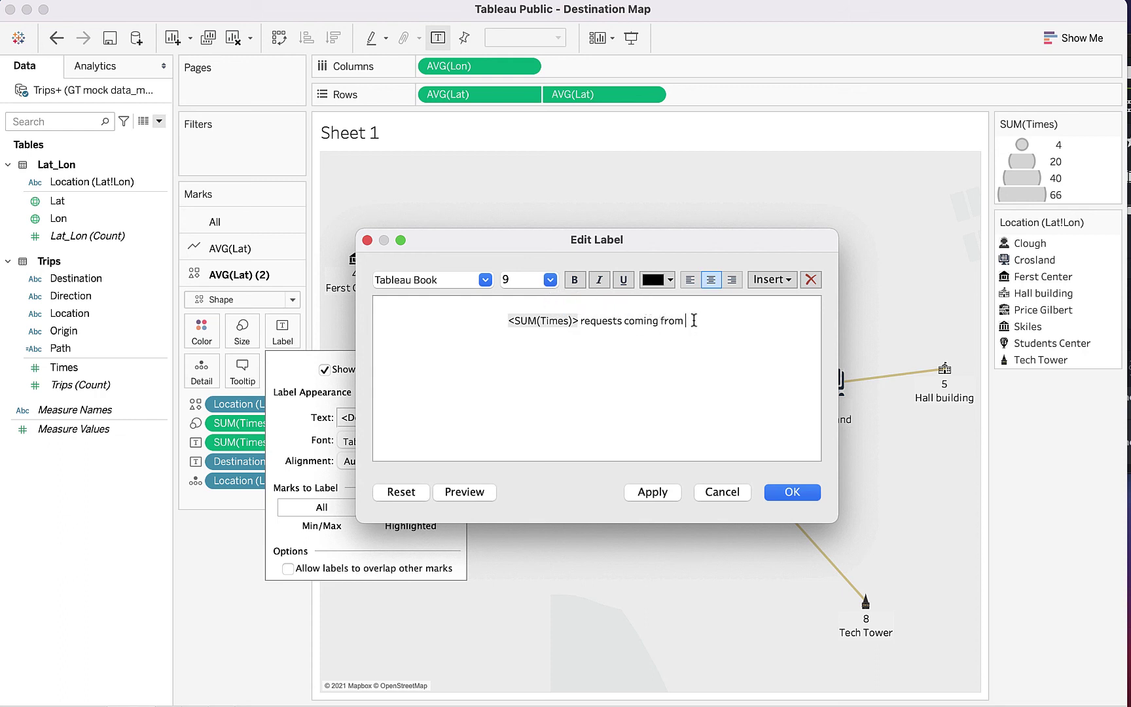
pyautogui.press('super+v')
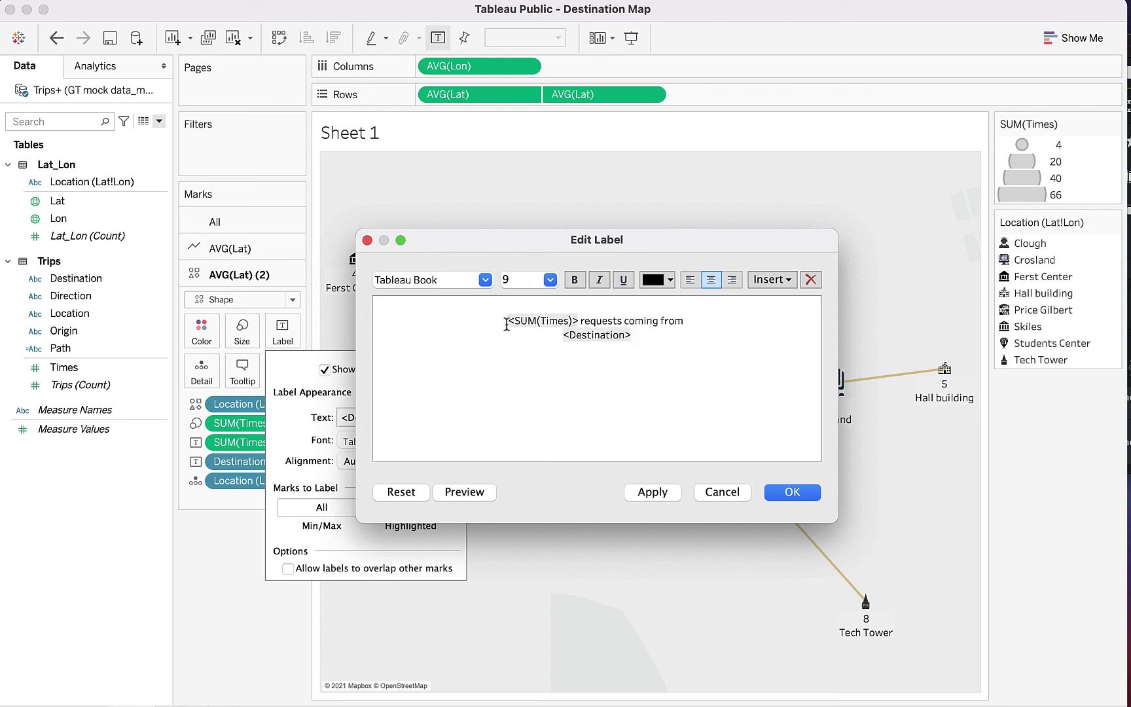
# Step: Rearrange the label lines so 'coming from' and Destination share the second line
pyautogui.click(507, 321)
pyautogui.press('BackSpace')
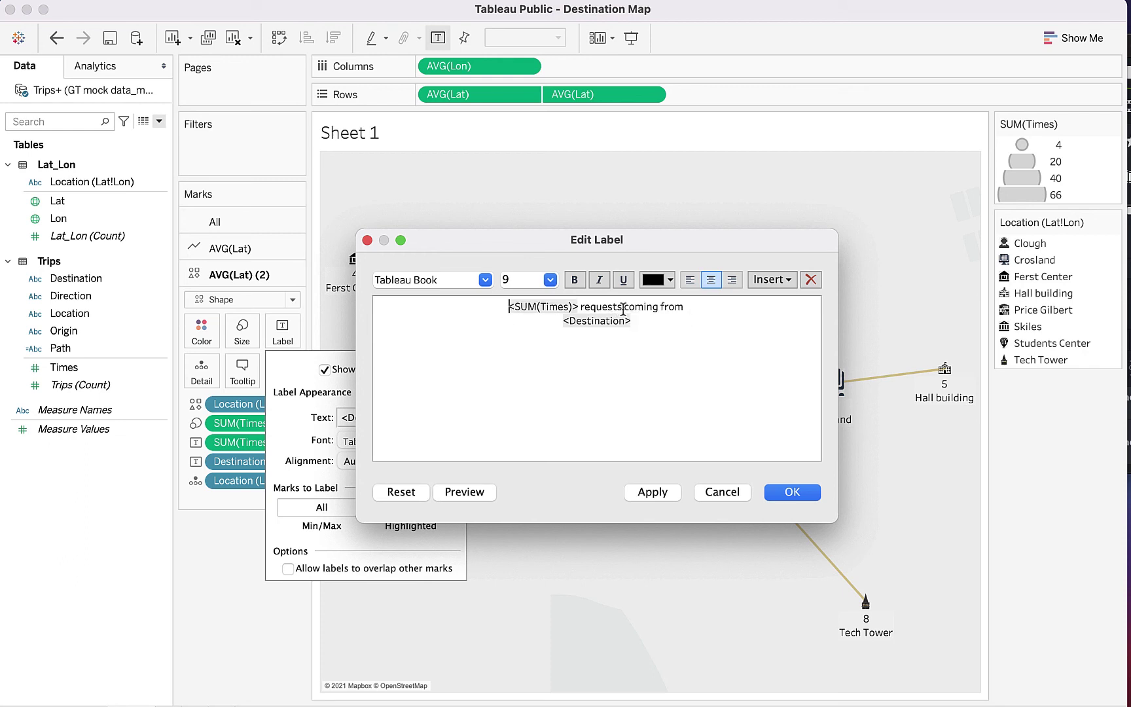
pyautogui.click(623, 307)
pyautogui.press('Return')
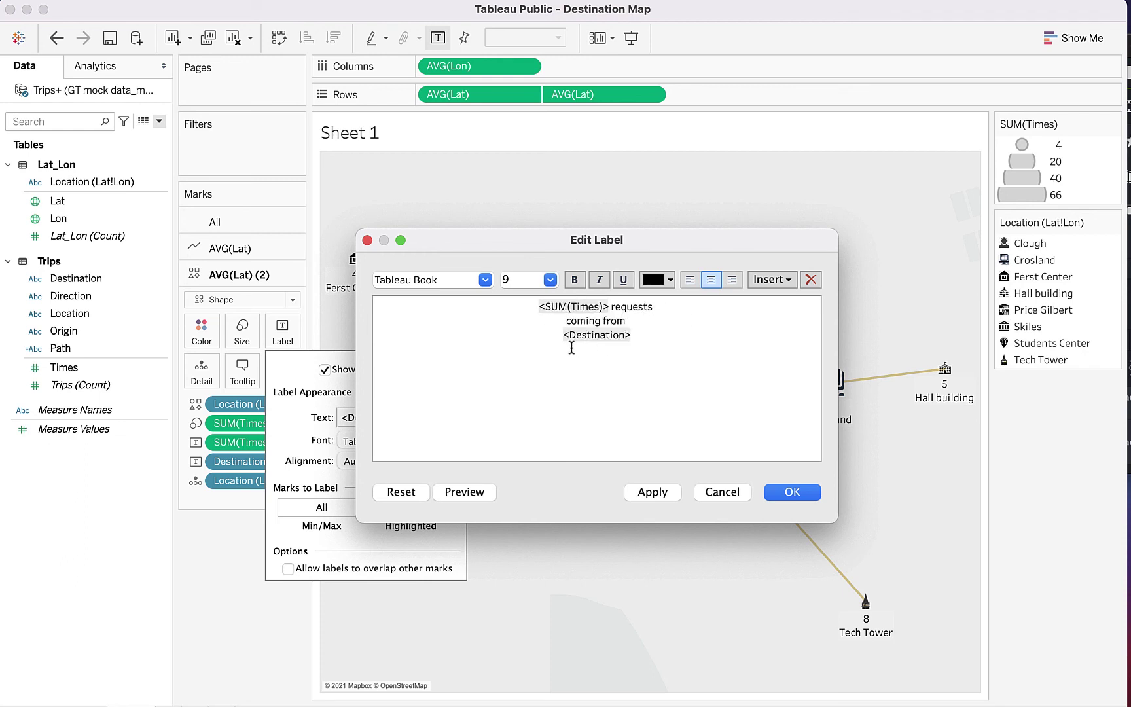
pyautogui.click(571, 347)
pyautogui.click(571, 347)
pyautogui.press('BackSpace')
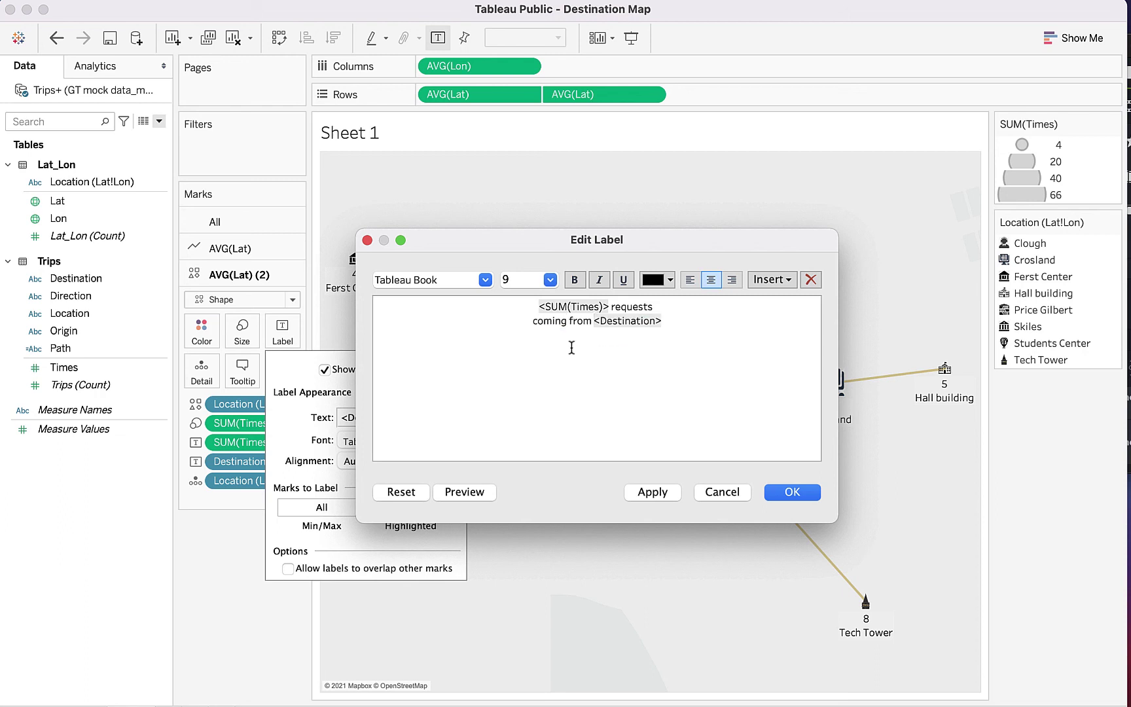
pyautogui.click(463, 496)
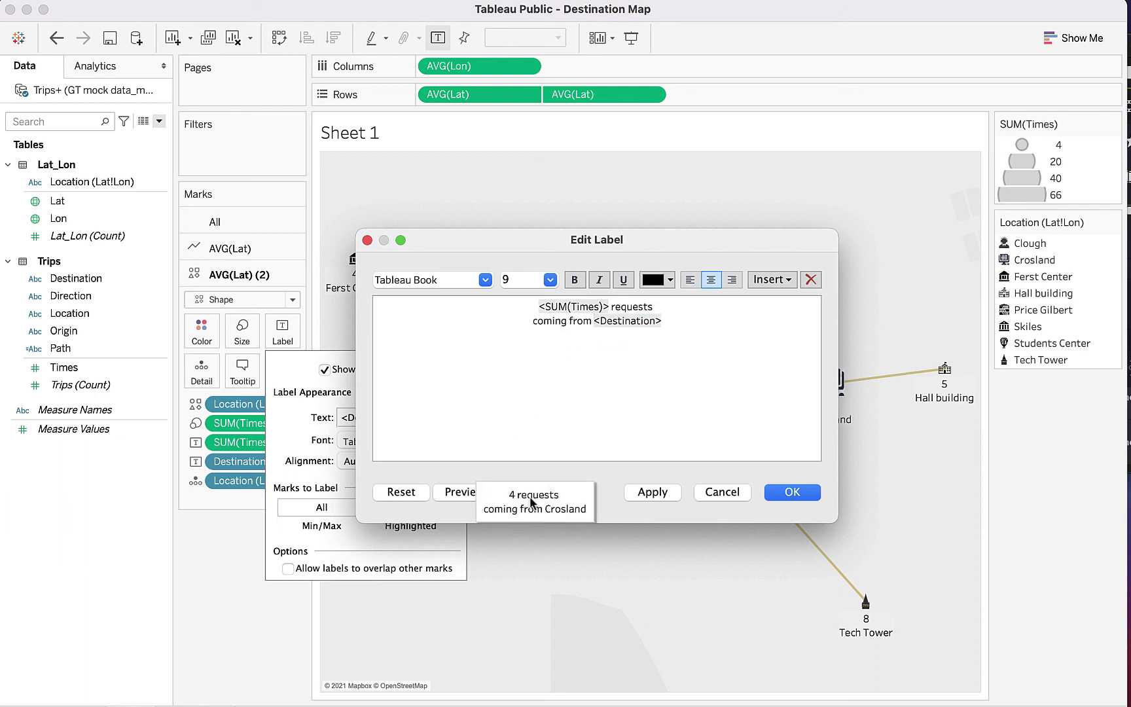
# Step: Make the count 12-point bold and Destination gold, apply, then open the tooltip editor
pyautogui.click(598, 306)
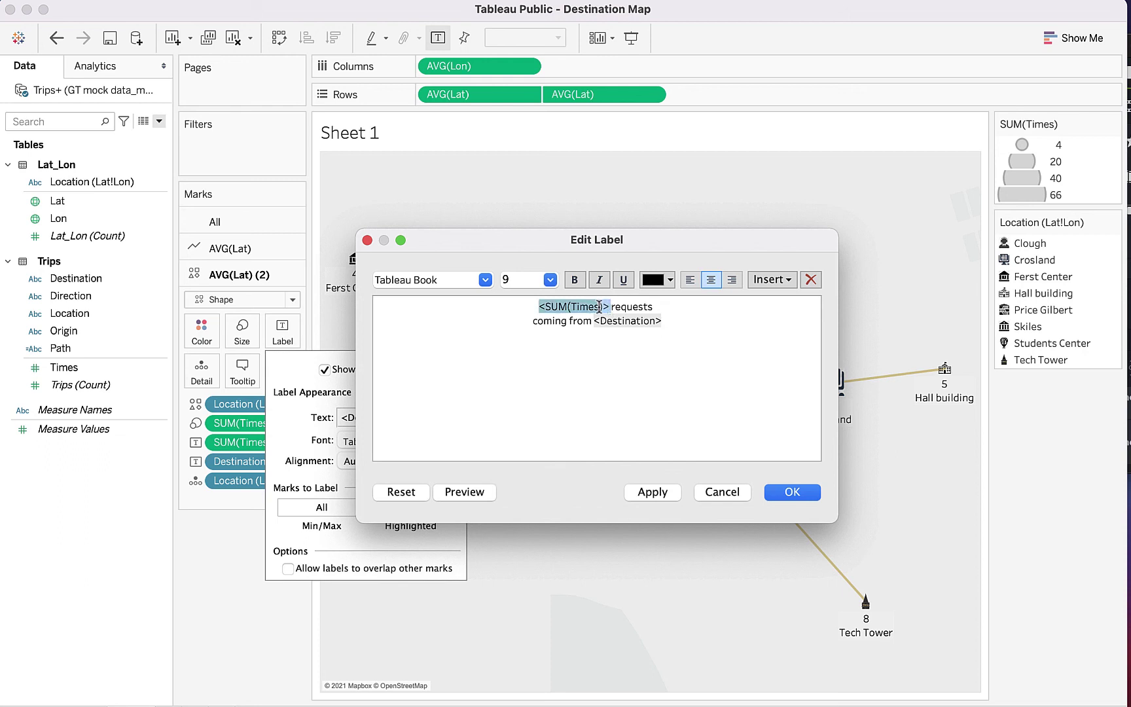
pyautogui.click(550, 279)
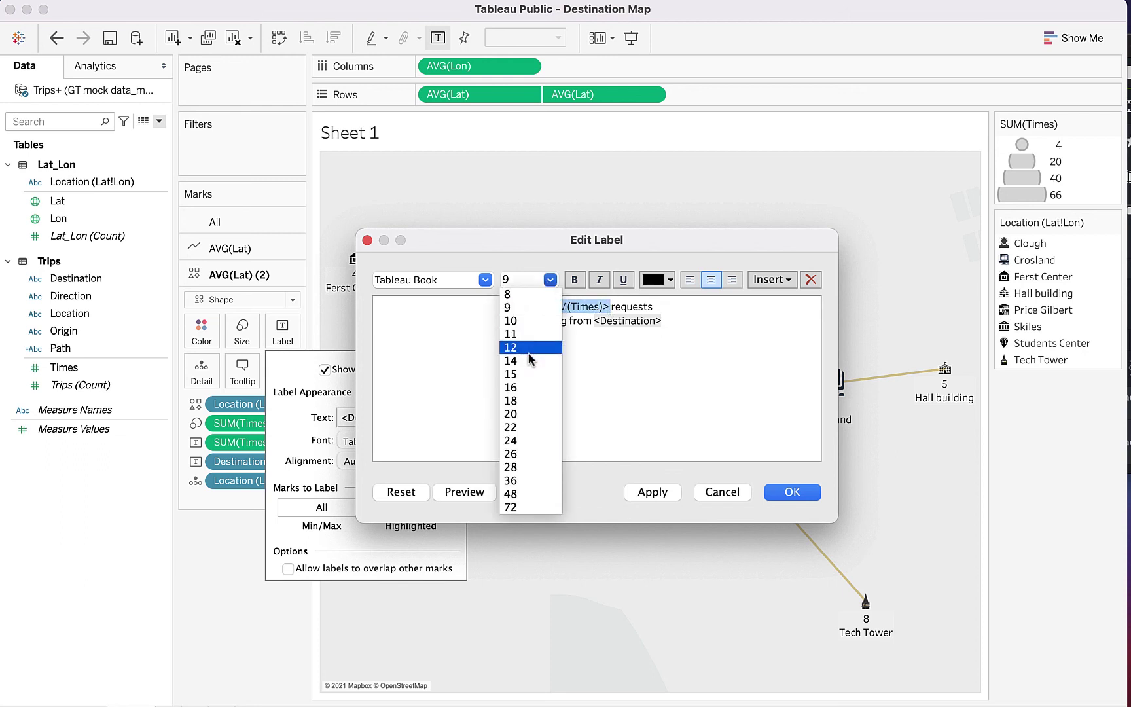
pyautogui.click(529, 348)
pyautogui.click(574, 280)
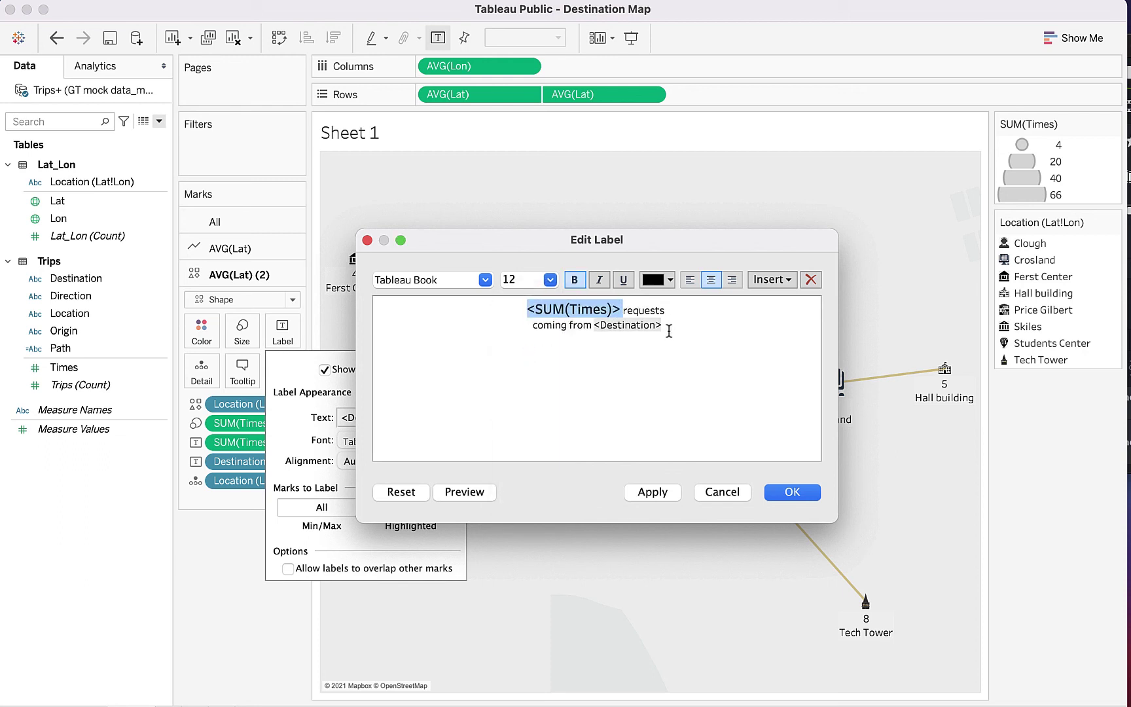
pyautogui.moveTo(664, 326); pyautogui.dragTo(592, 325)
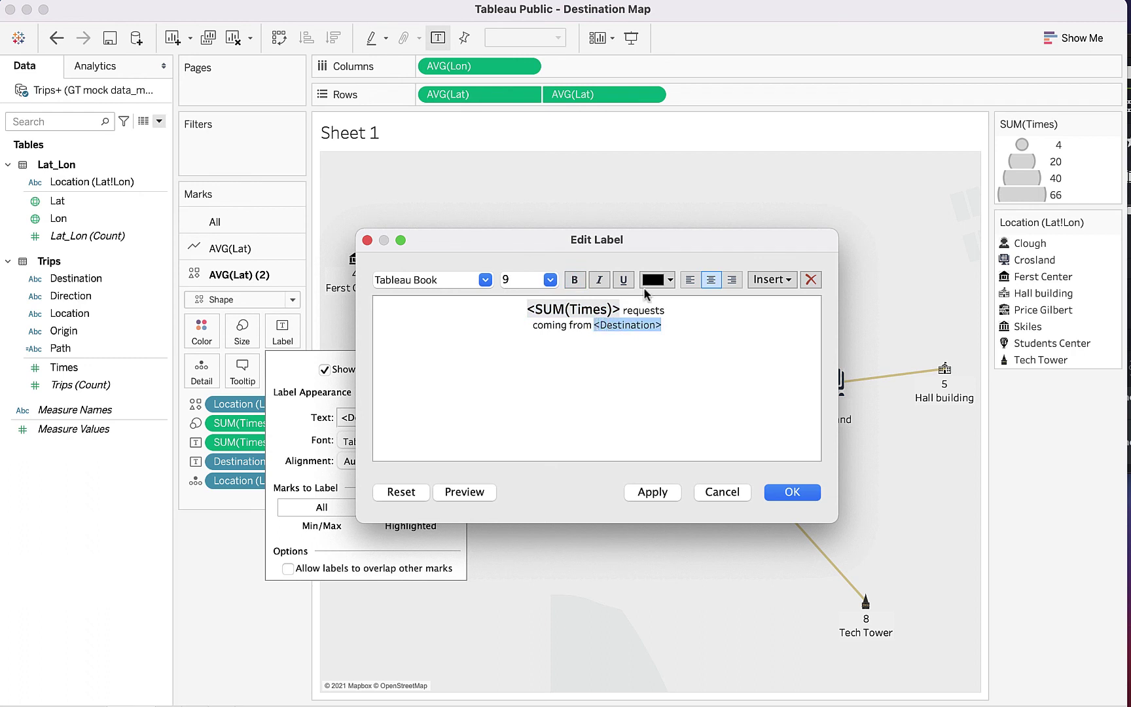
pyautogui.click(648, 281)
pyautogui.click(683, 299)
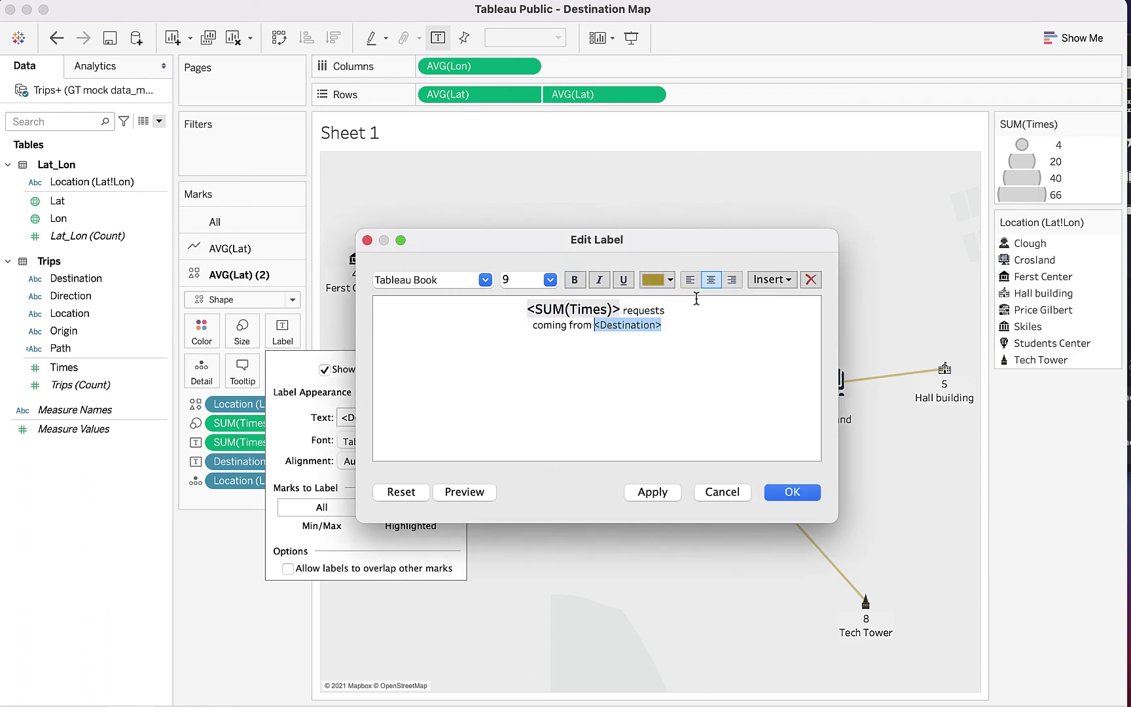
pyautogui.click(646, 357)
pyautogui.click(471, 492)
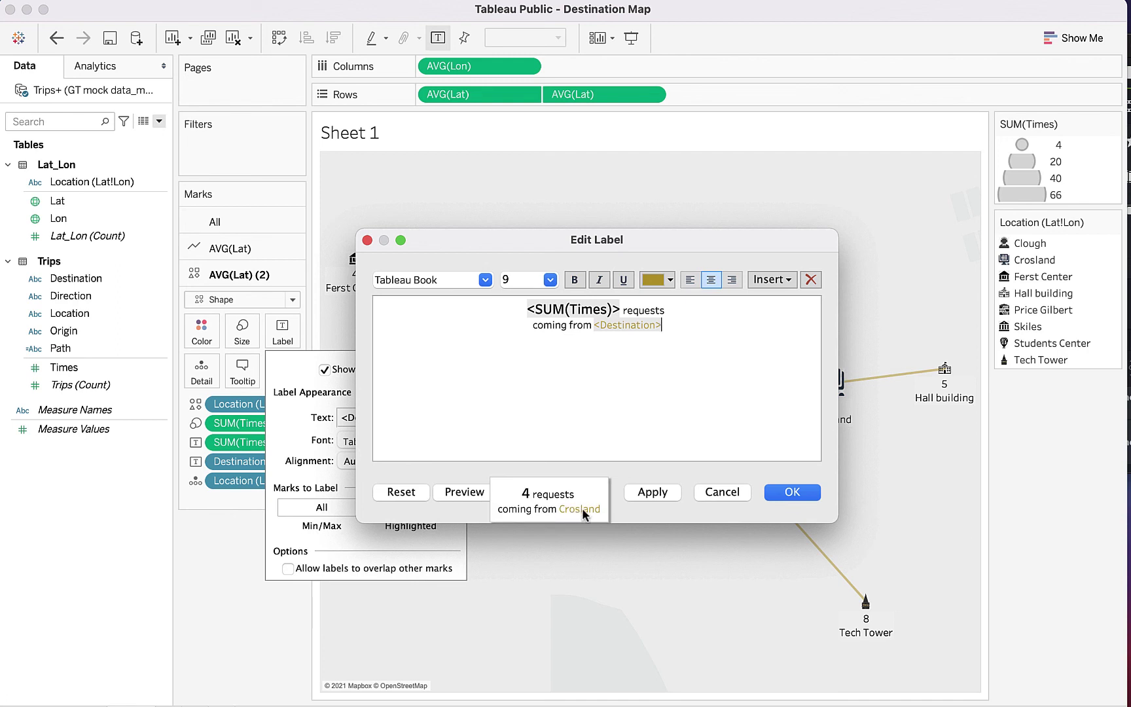
pyautogui.click(656, 438)
pyautogui.click(654, 490)
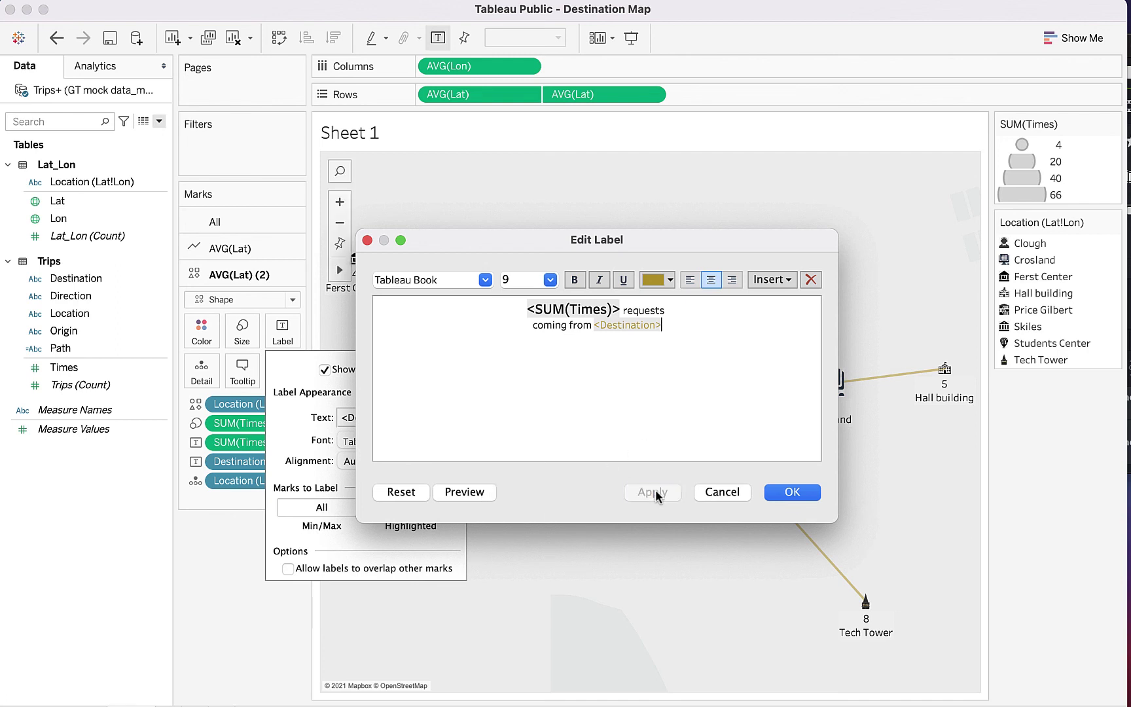
pyautogui.click(790, 492)
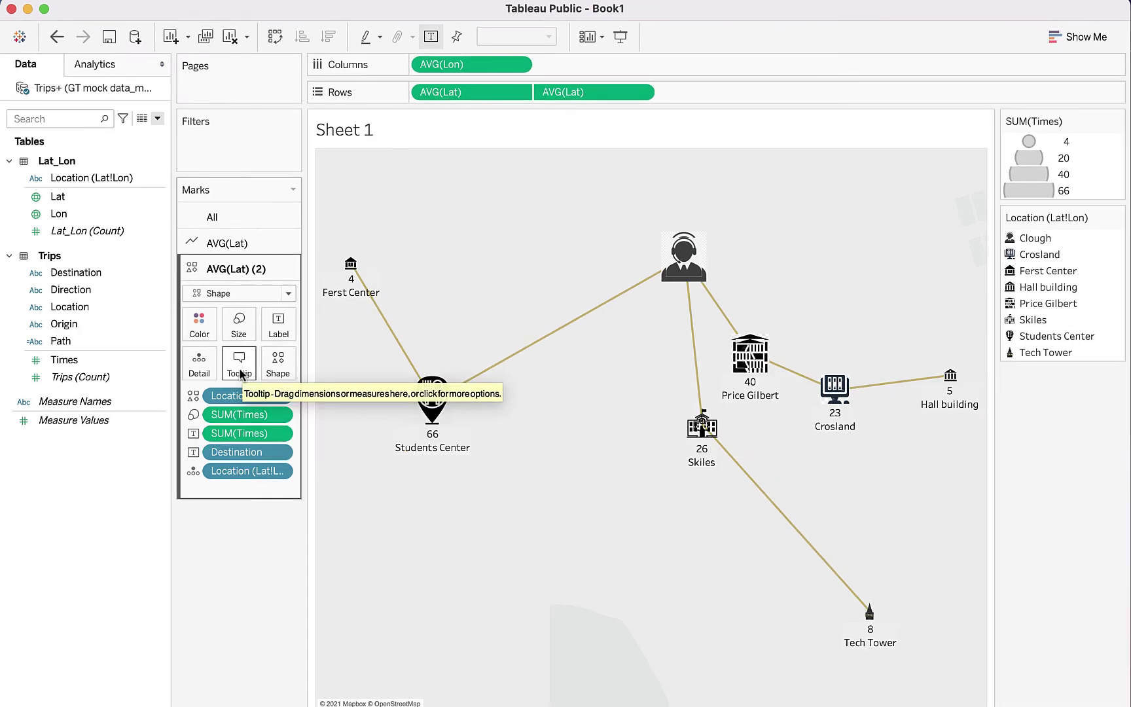
pyautogui.click(240, 371)
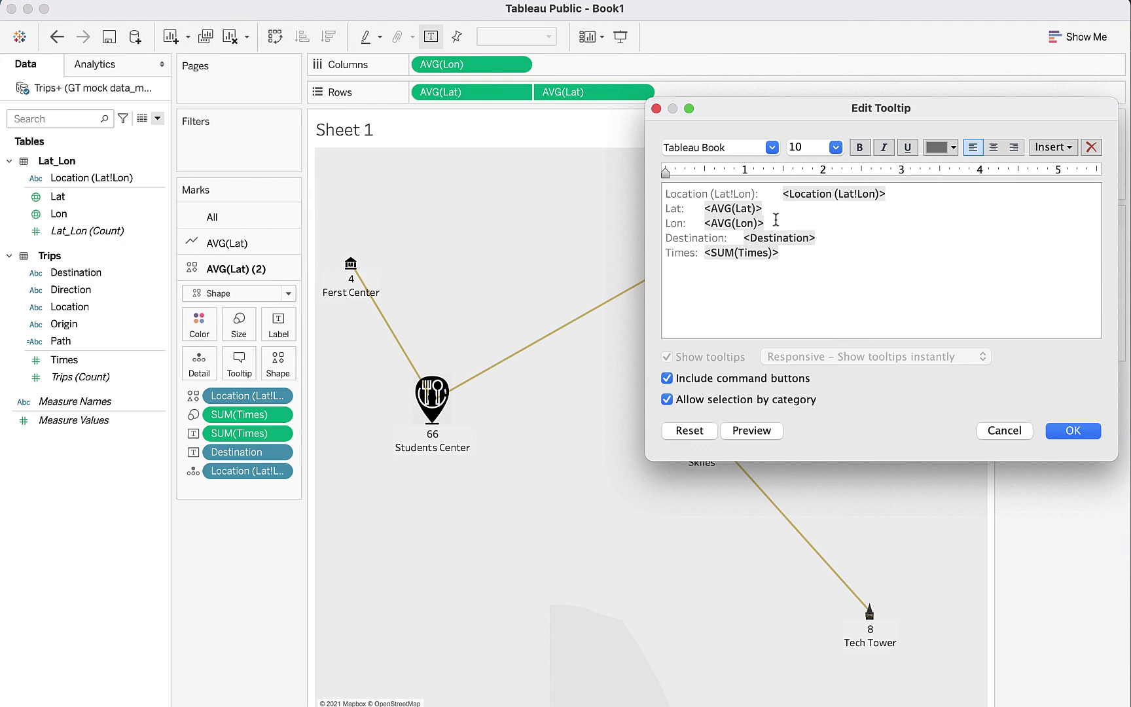
# Step: Delete the Location, Lat and Lon lines and the blank first line from the tooltip
pyautogui.moveTo(775, 222); pyautogui.dragTo(647, 192)
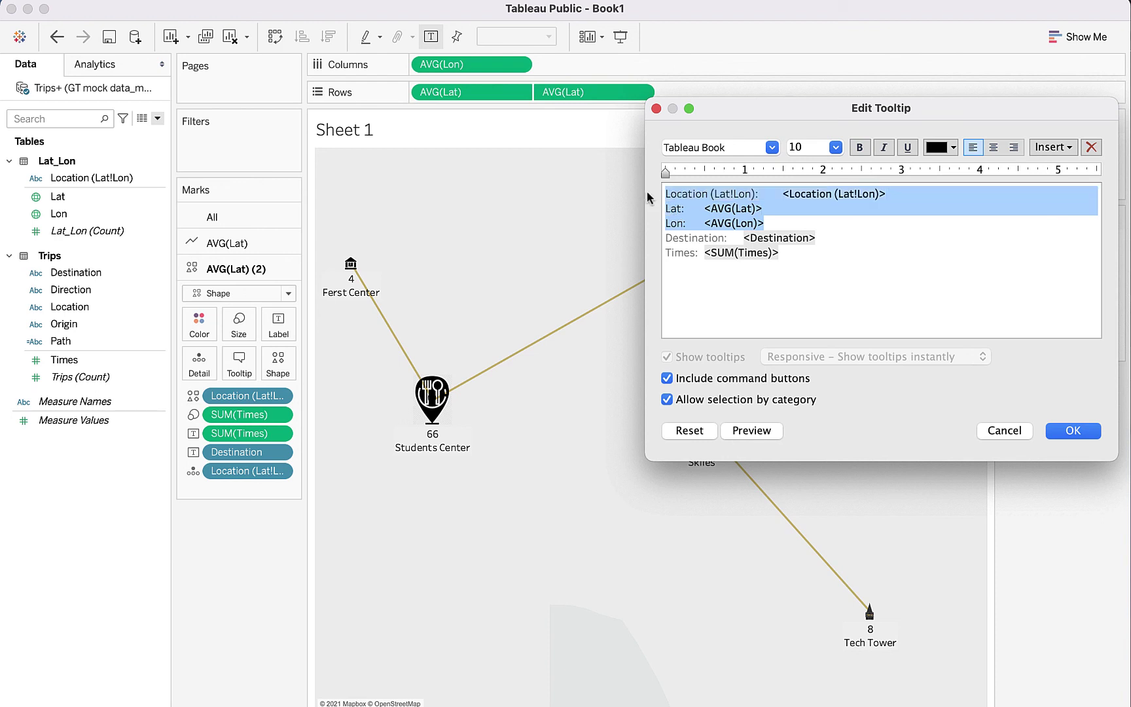
pyautogui.moveTo(771, 223); pyautogui.dragTo(662, 214)
pyautogui.press('BackSpace')
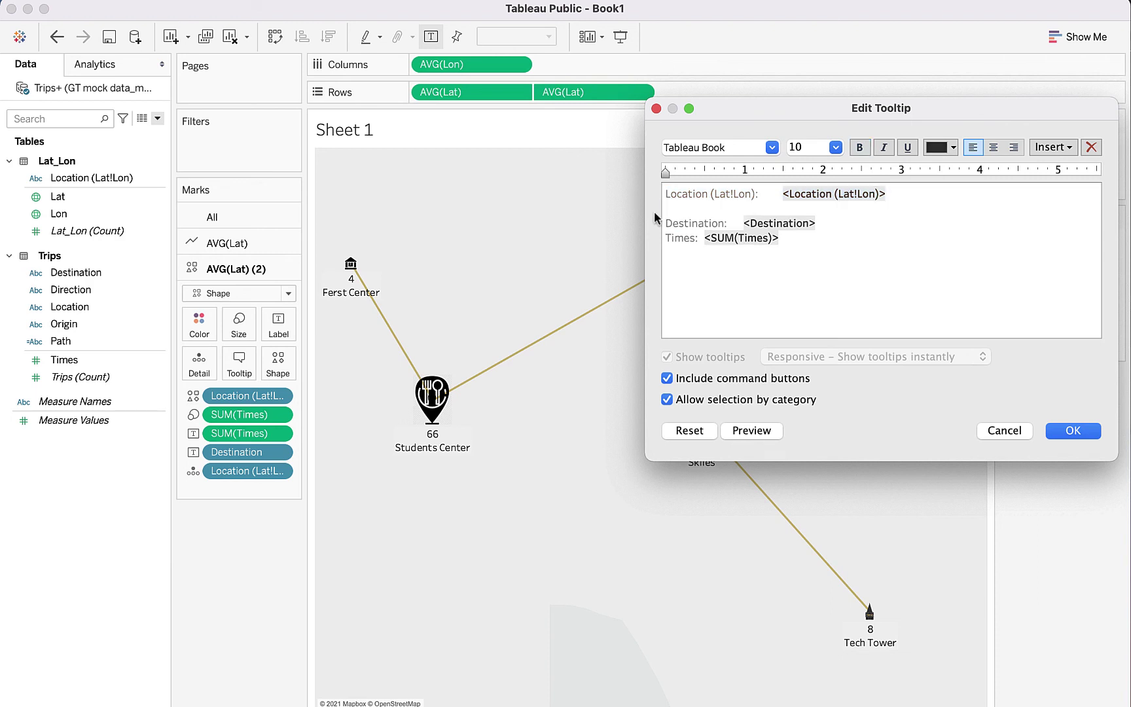
pyautogui.tripleClick(705, 195)
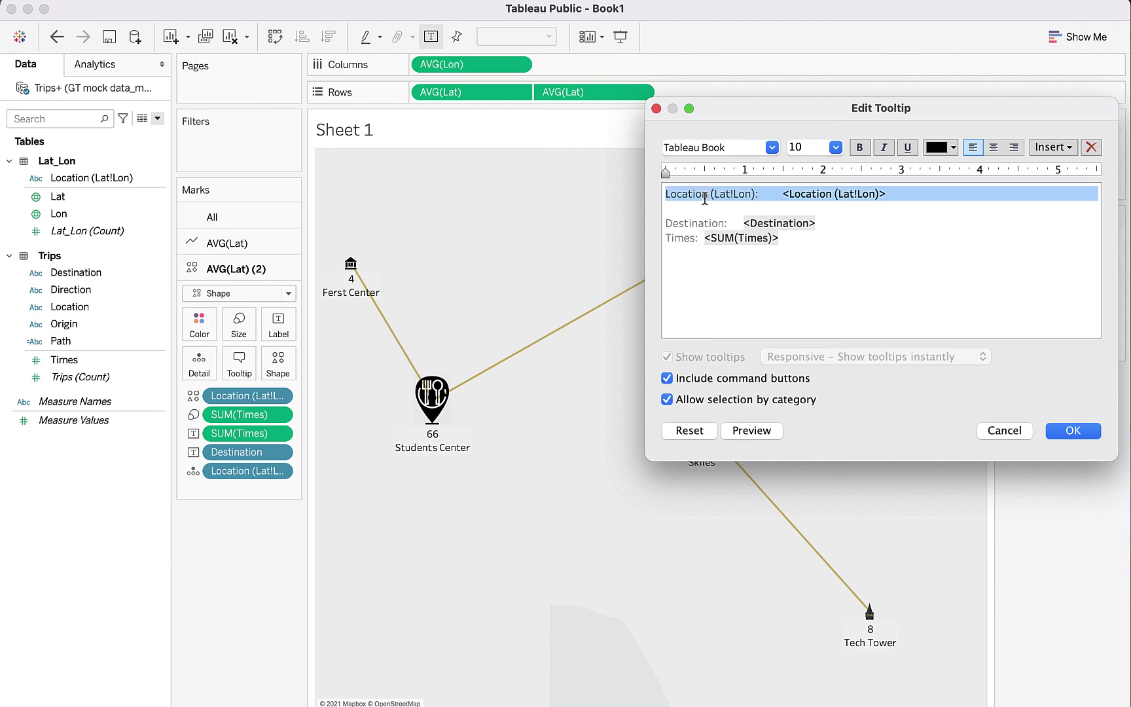
pyautogui.press('BackSpace')
pyautogui.press('Down')
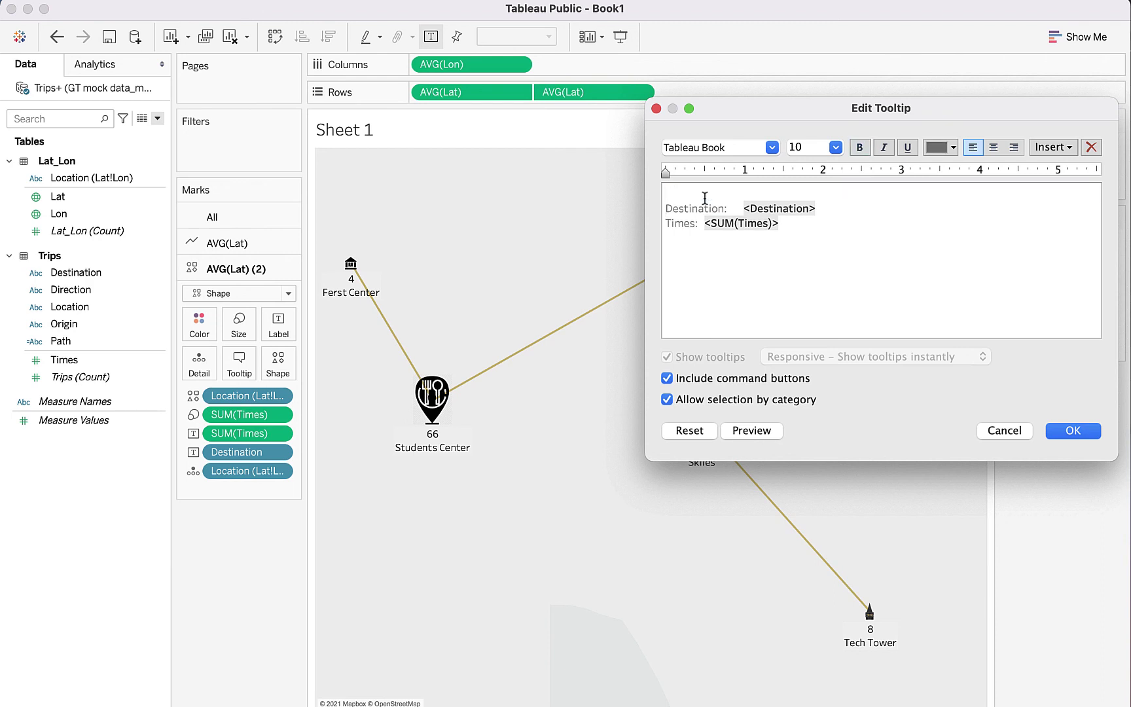
pyautogui.press('BackSpace')
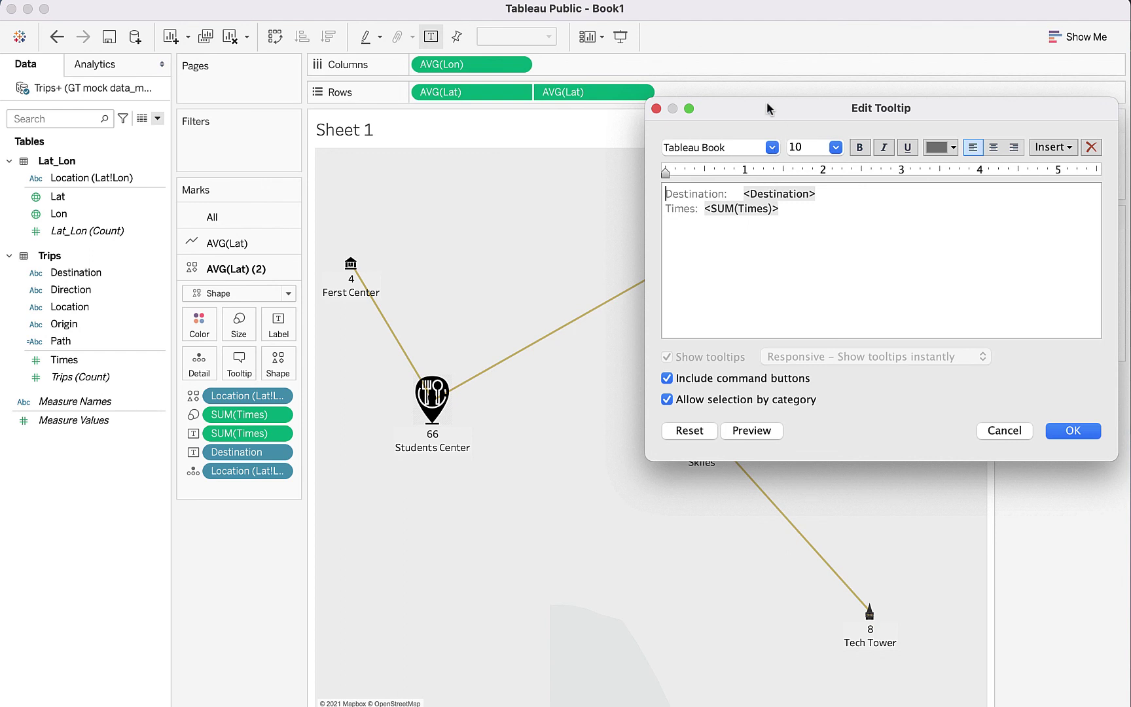
pyautogui.moveTo(770, 106); pyautogui.dragTo(418, 131)
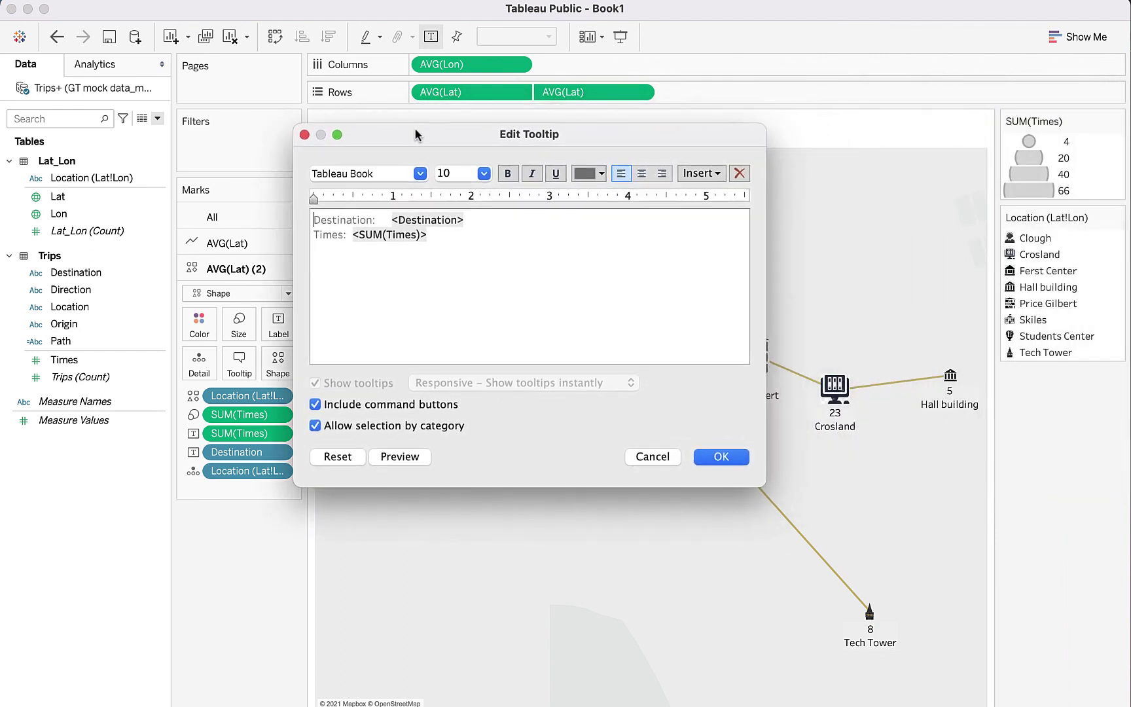
pyautogui.click(453, 251)
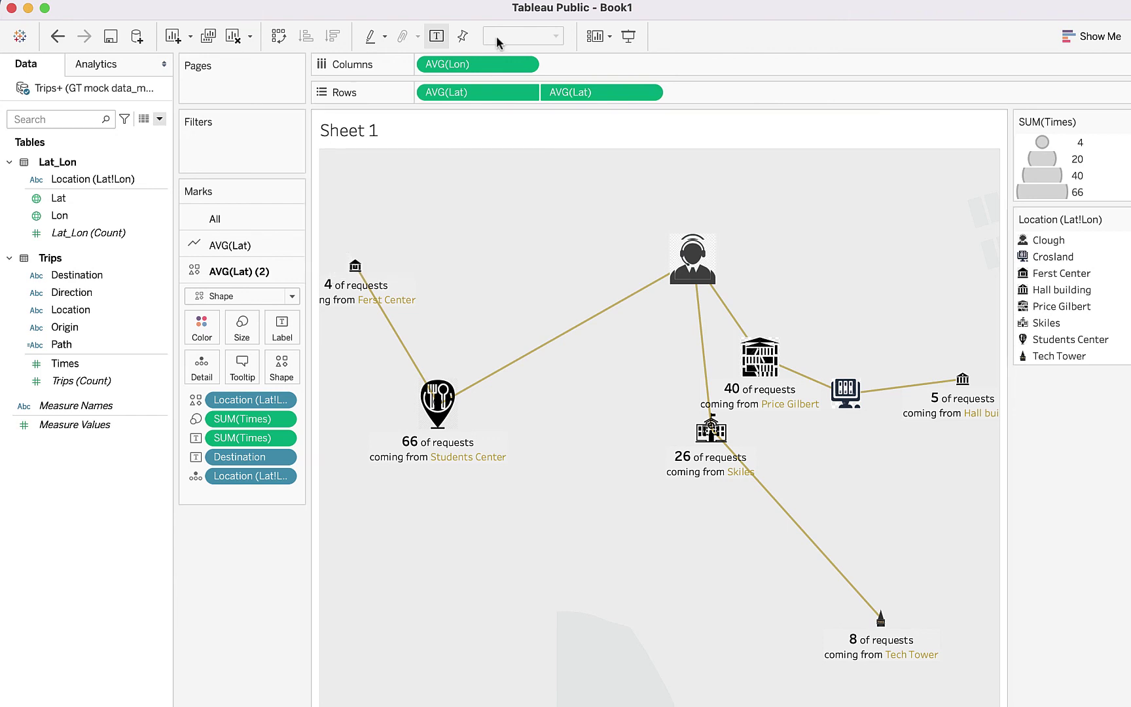
# Step: Set the Background Style to Streets in Map > Map Layers
pyautogui.click(487, 0)
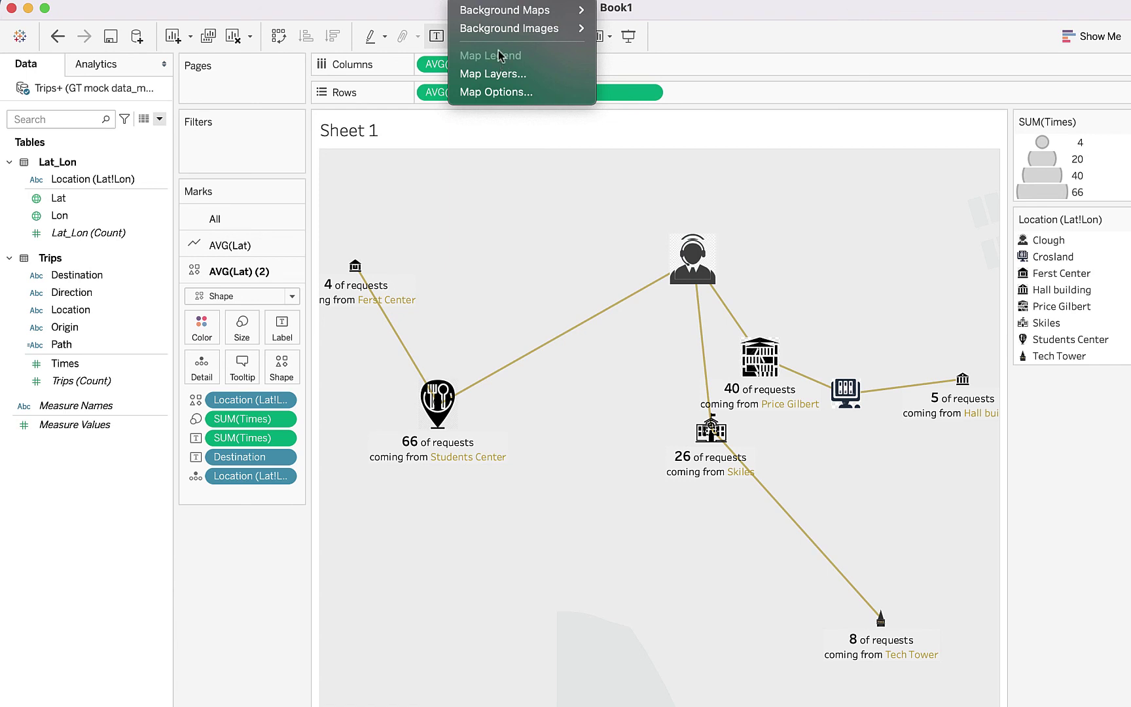
pyautogui.click(498, 77)
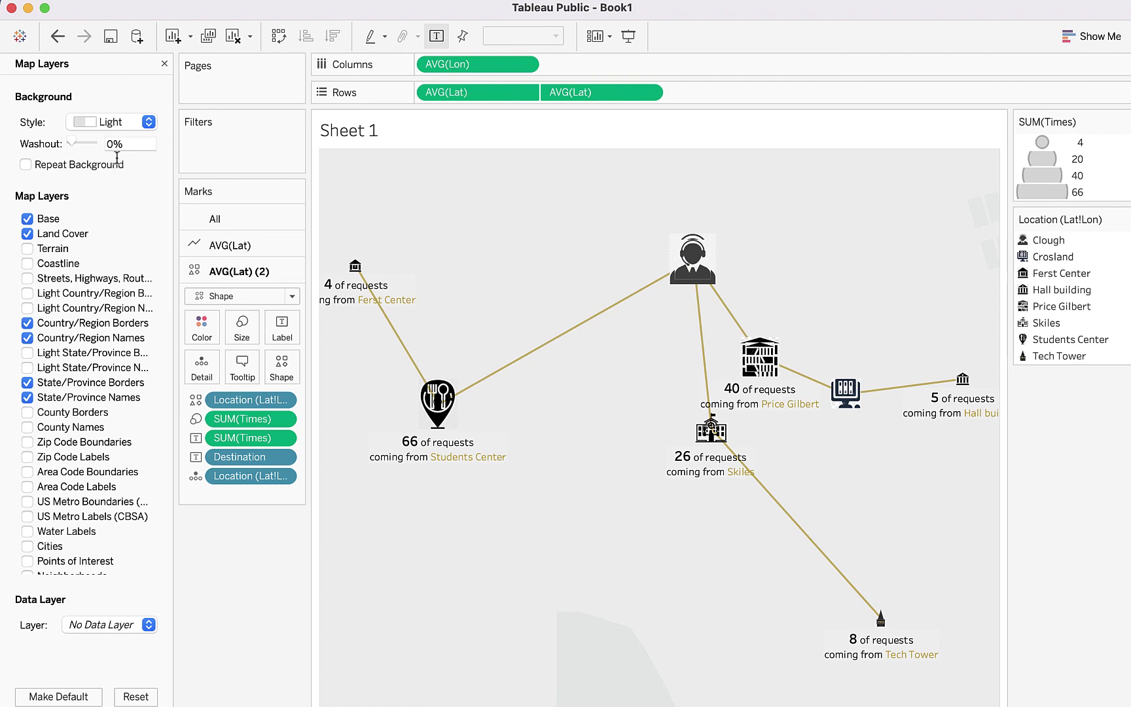
pyautogui.click(123, 122)
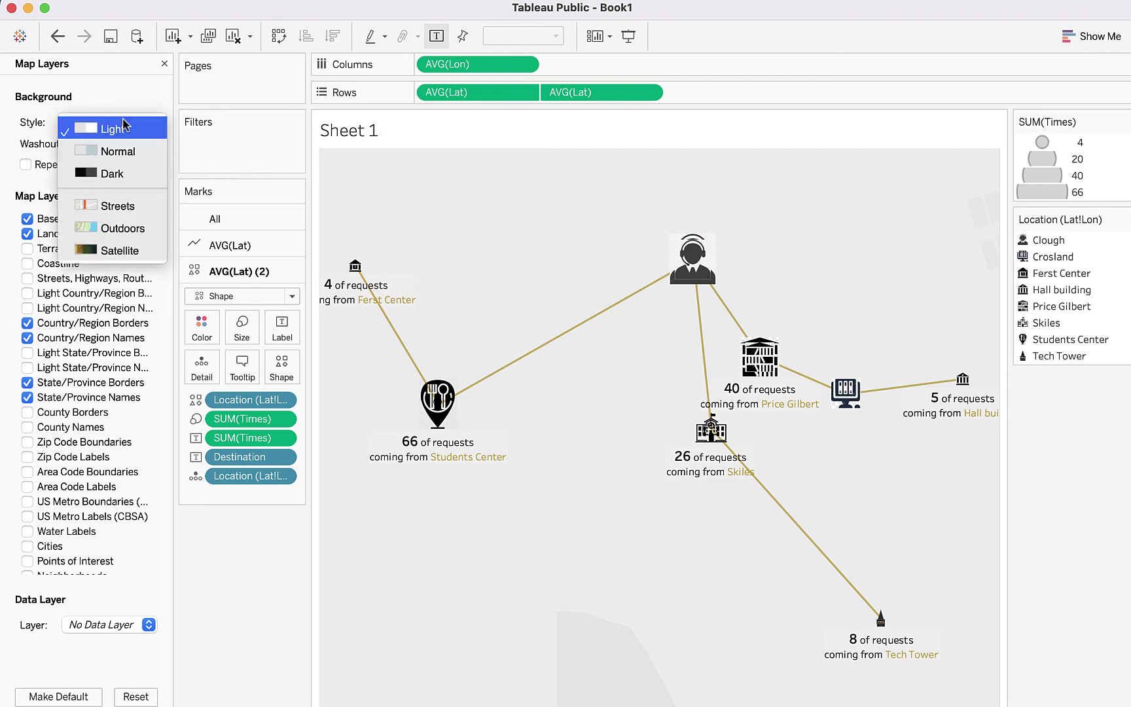
pyautogui.click(151, 209)
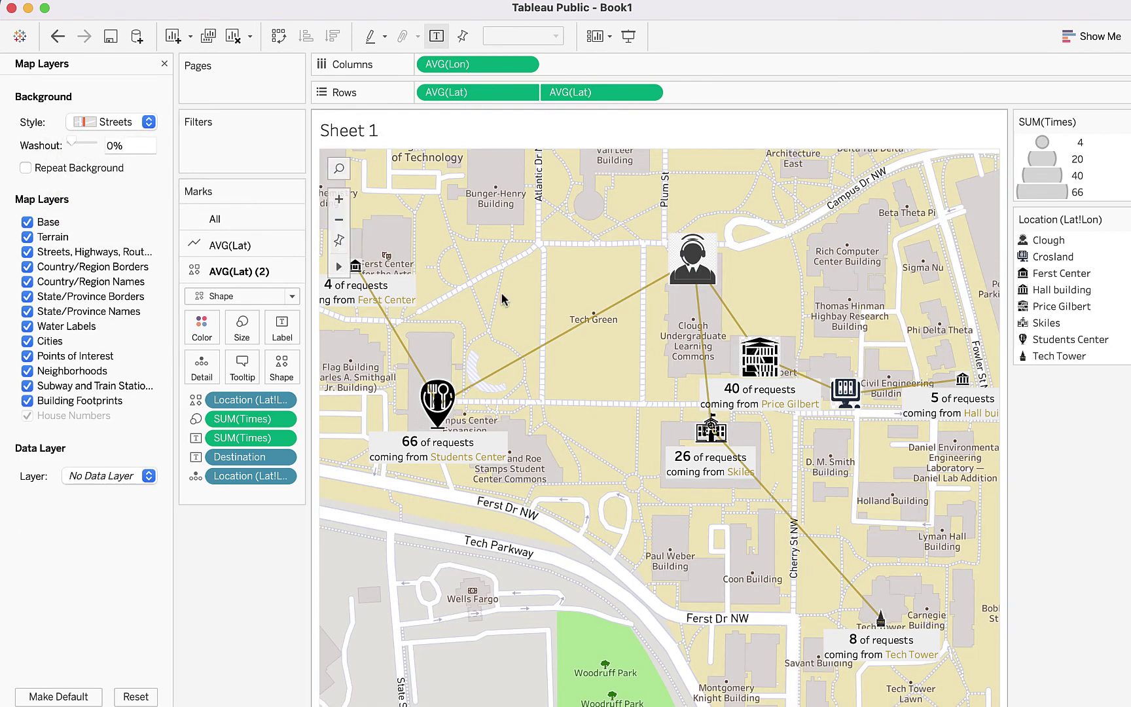
# Step: Zoom in close on the campus buildings, set the basemap washout to 22%, and open the File menu
pyautogui.moveTo(345, 265)
pyautogui.click(339, 219)
pyautogui.click(339, 220)
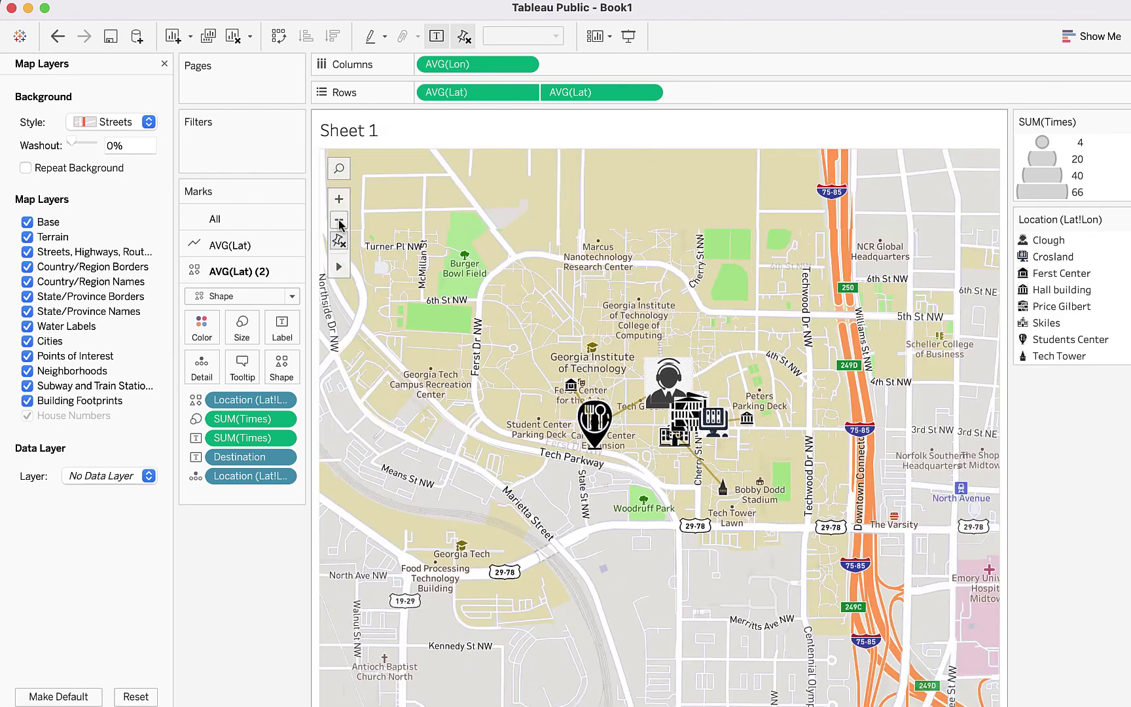
pyautogui.click(339, 200)
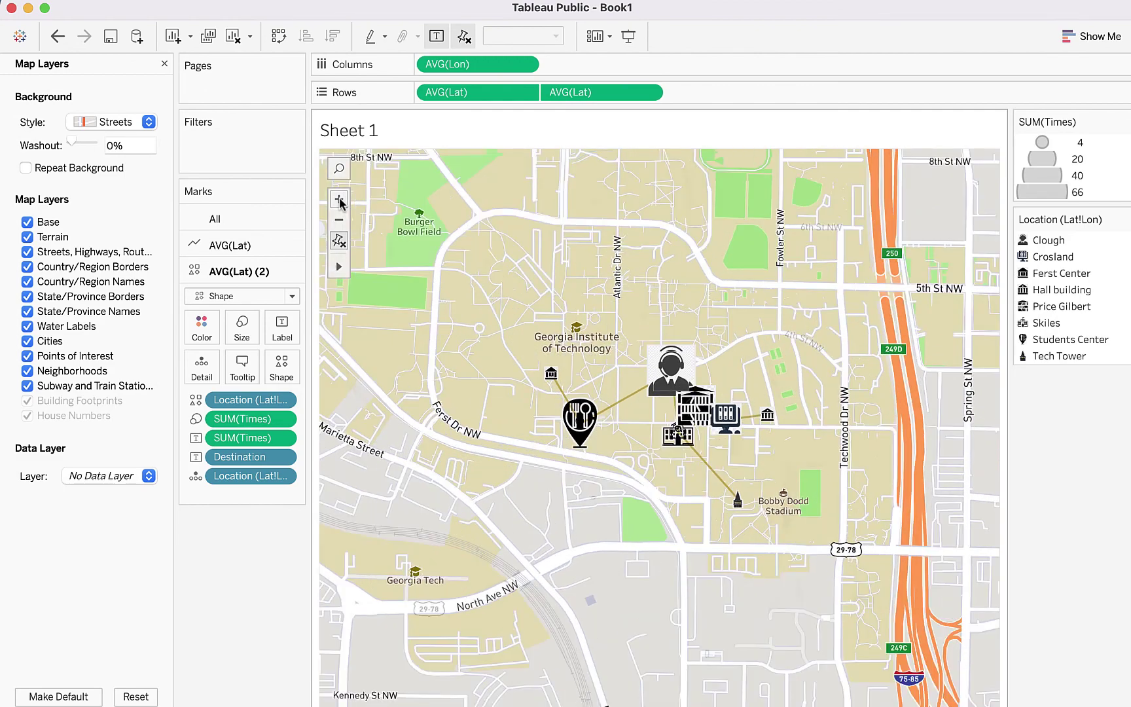
pyautogui.click(339, 199)
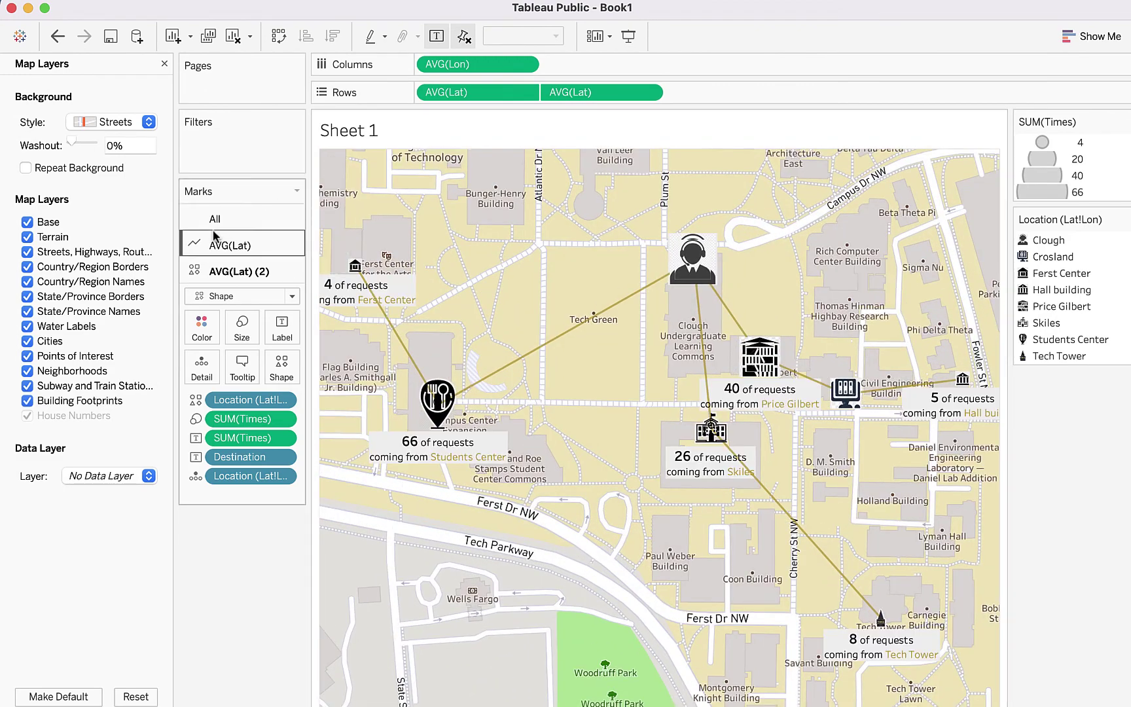
pyautogui.click(83, 144)
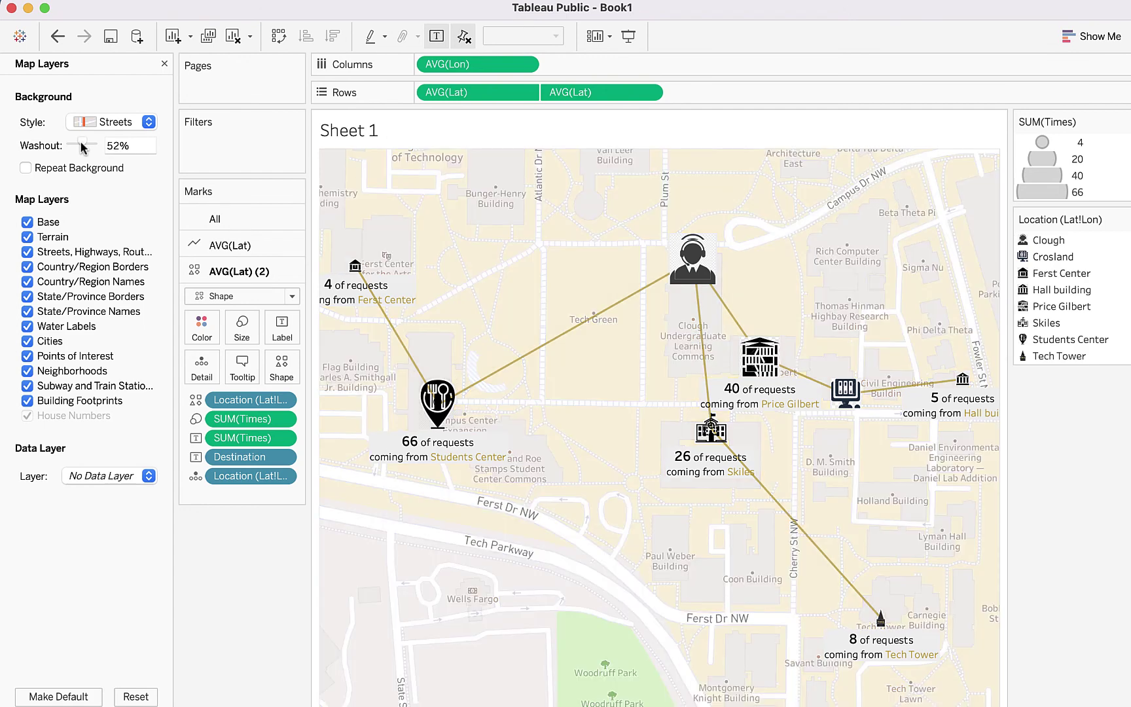
pyautogui.click(76, 145)
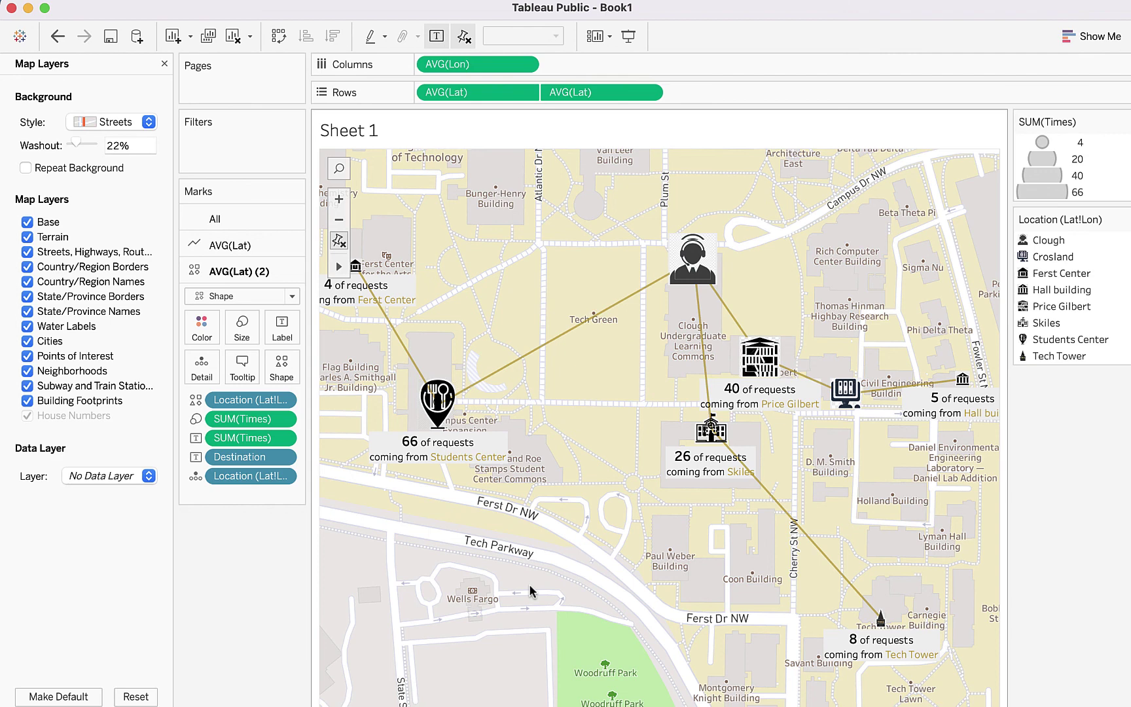
pyautogui.click(144, 0)
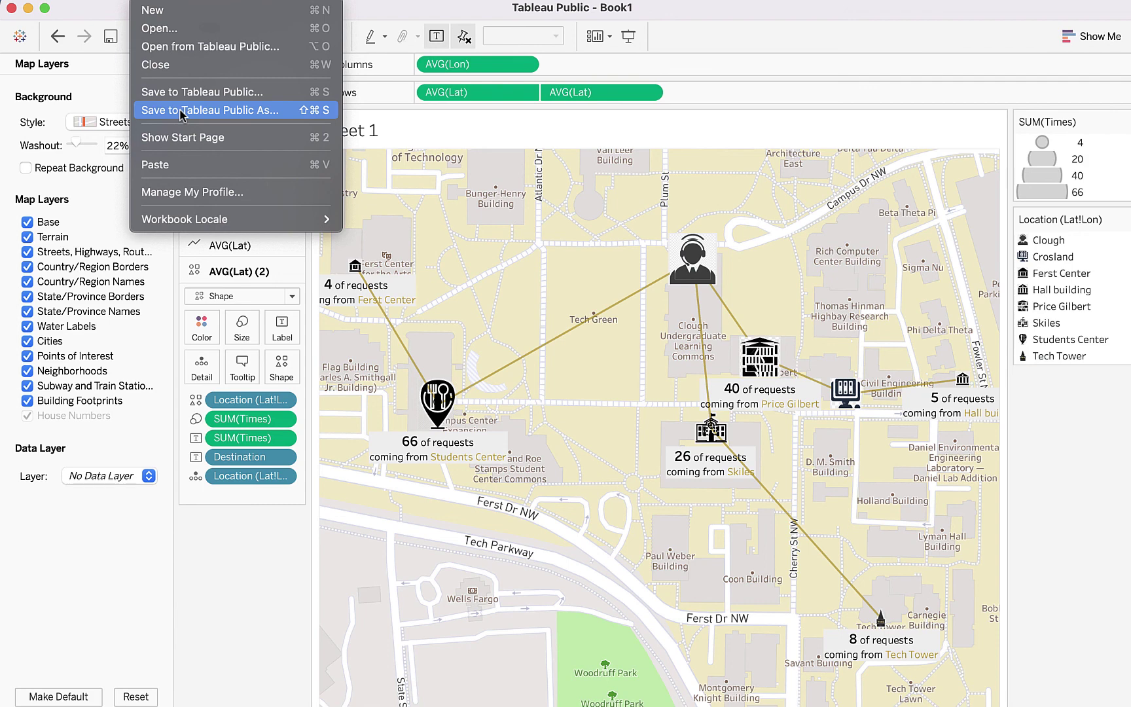
# Step: Choose Save to Tableau Public As and sign in with the account e-mail and password
pyautogui.click(180, 111)
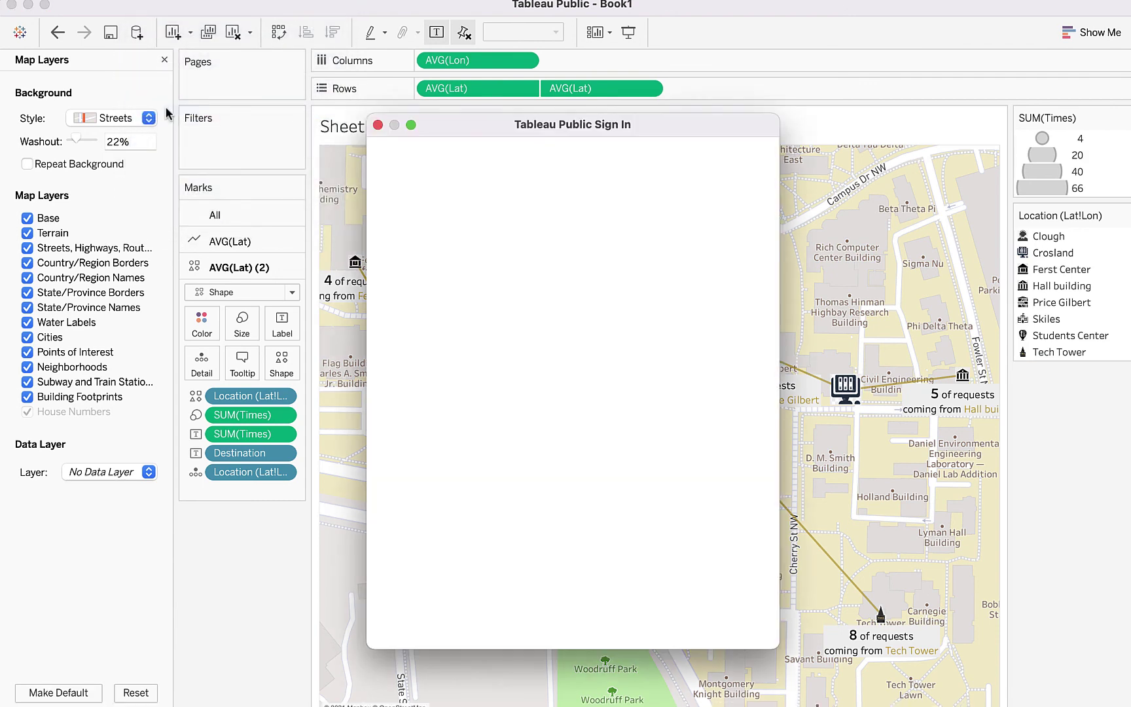
pyautogui.click(500, 317)
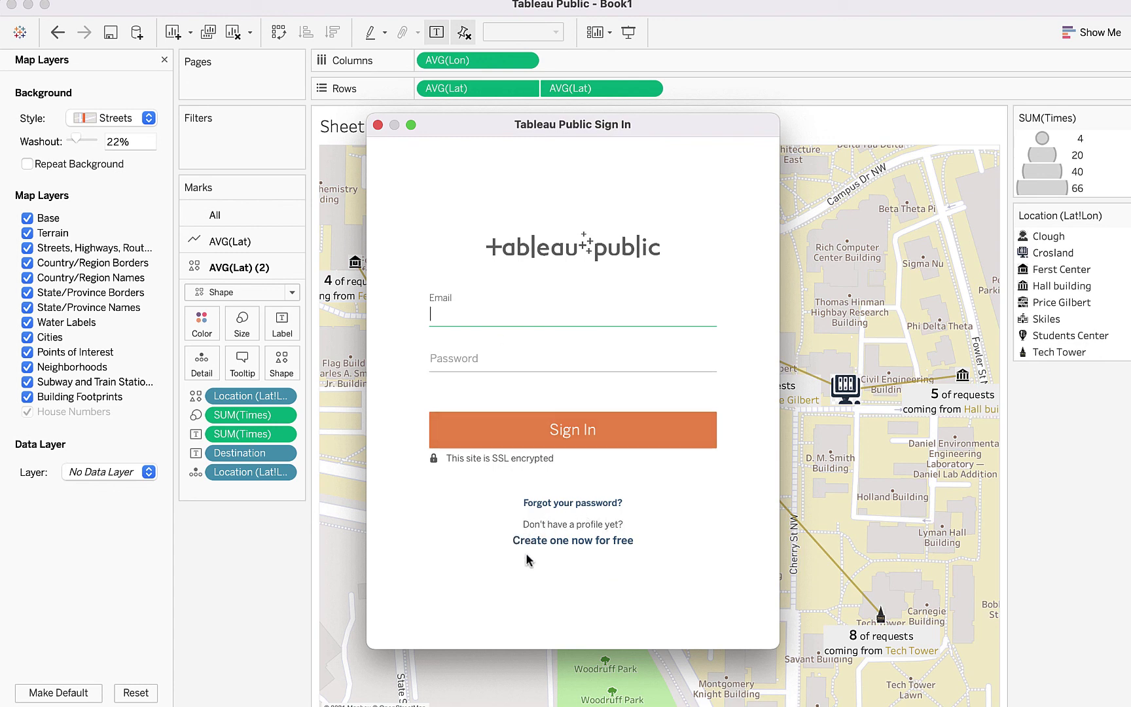
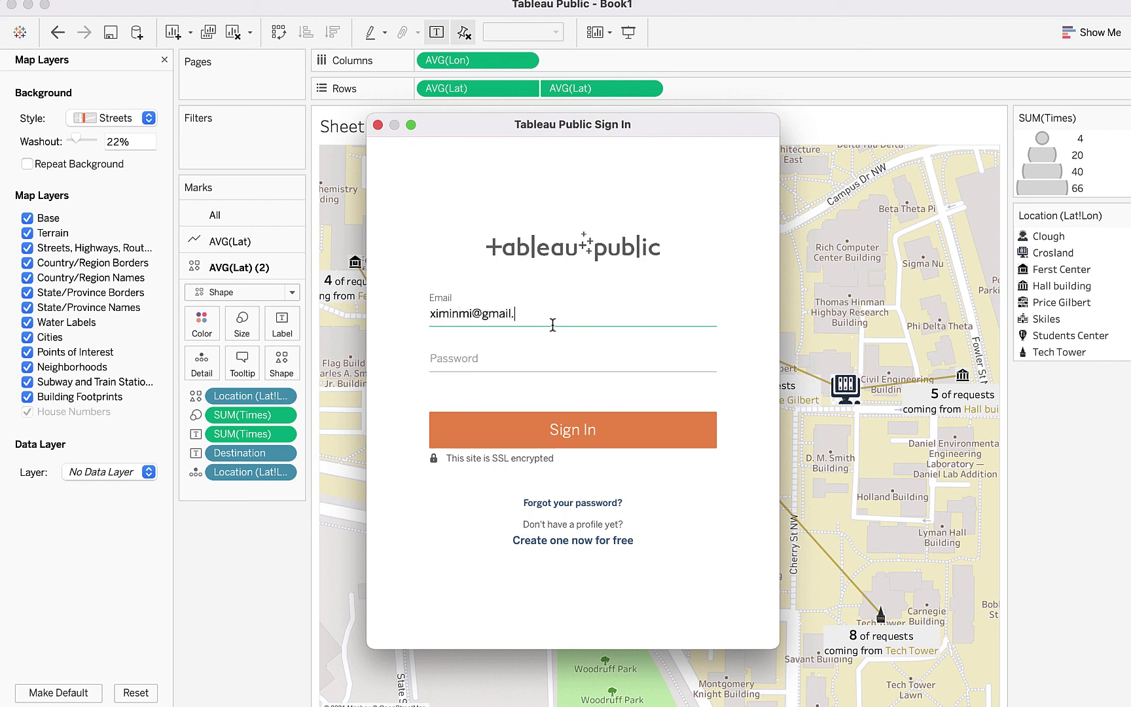
pyautogui.press('Tab')
pyautogui.write('•••••••')
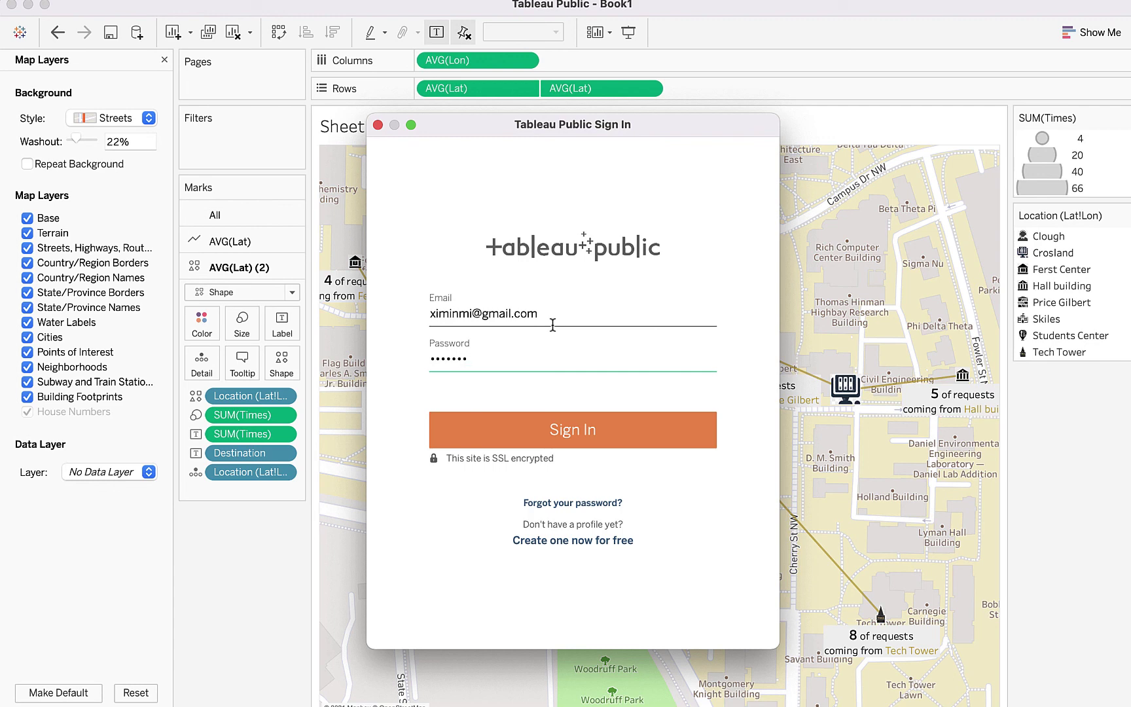
pyautogui.write('•••')
pyautogui.press('Return')
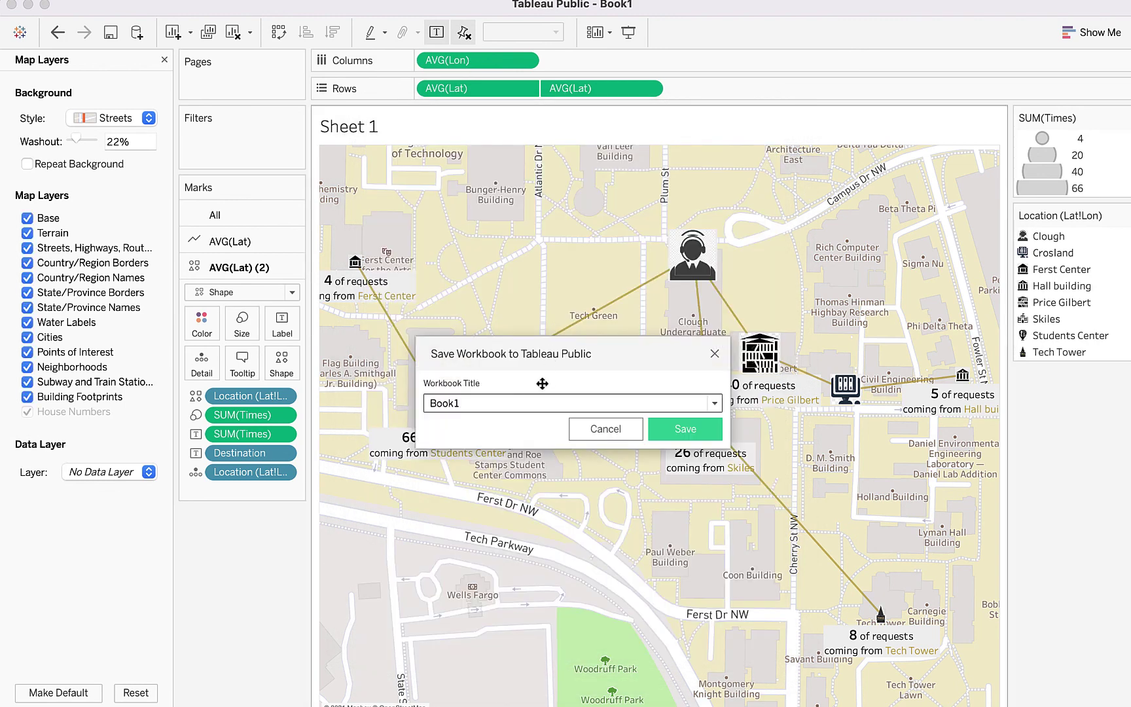
# Step: Title the workbook 'Destination Map', save it, and confirm replacing the existing copy
pyautogui.press('BackSpace')
pyautogui.press('BackSpace')
pyautogui.press('BackSpace')
pyautogui.press('BackSpace')
pyautogui.press('BackSpace')
pyautogui.write('Destination Map')
pyautogui.click(684, 433)
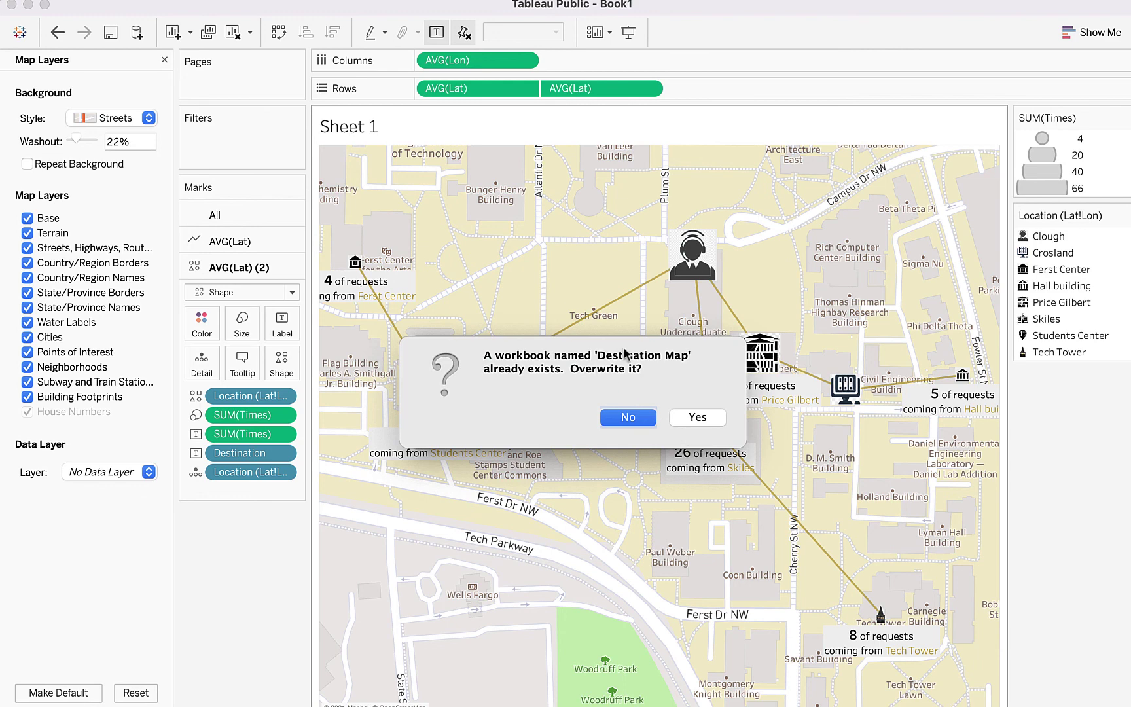
pyautogui.click(697, 417)
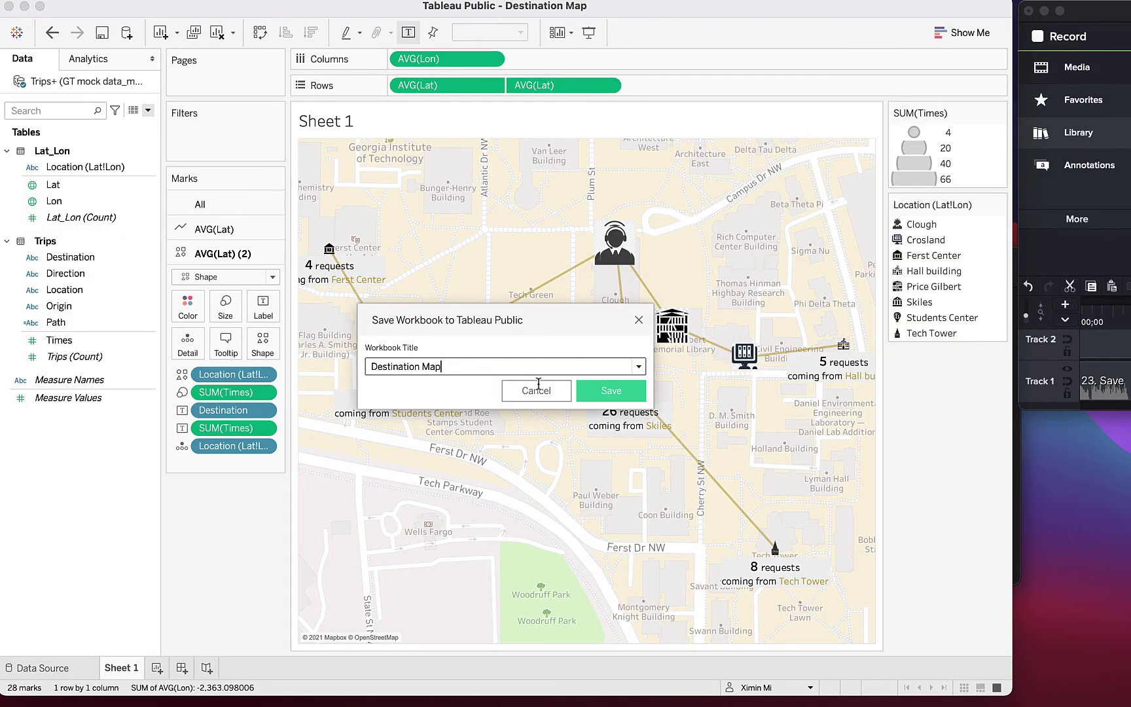
pyautogui.click(613, 395)
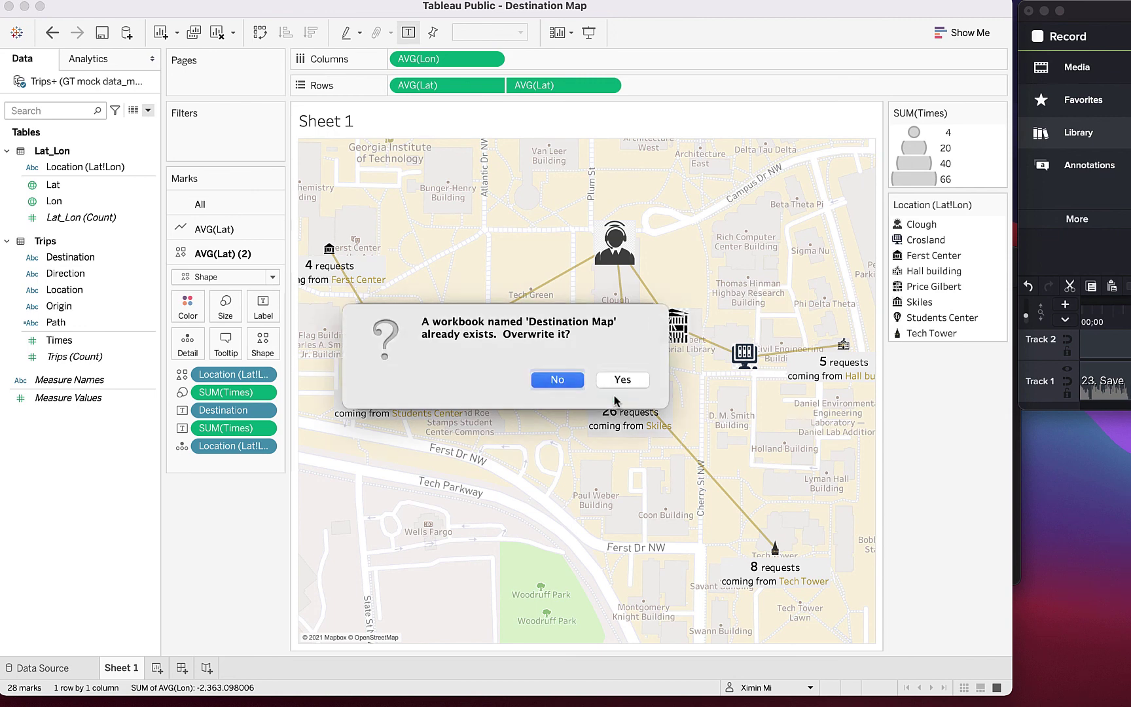
pyautogui.click(619, 379)
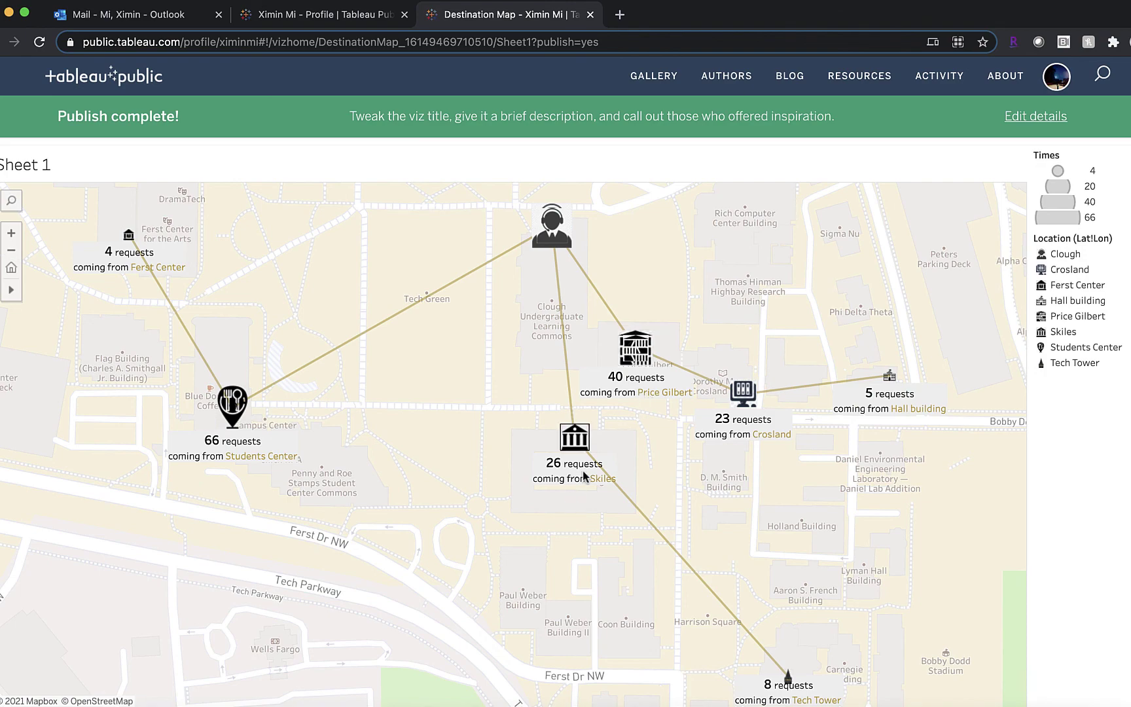
# Step: Check the share link and embed code for the published viz's original view
pyautogui.scroll(-5, 730, 482)
pyautogui.scroll(3, 730, 484)
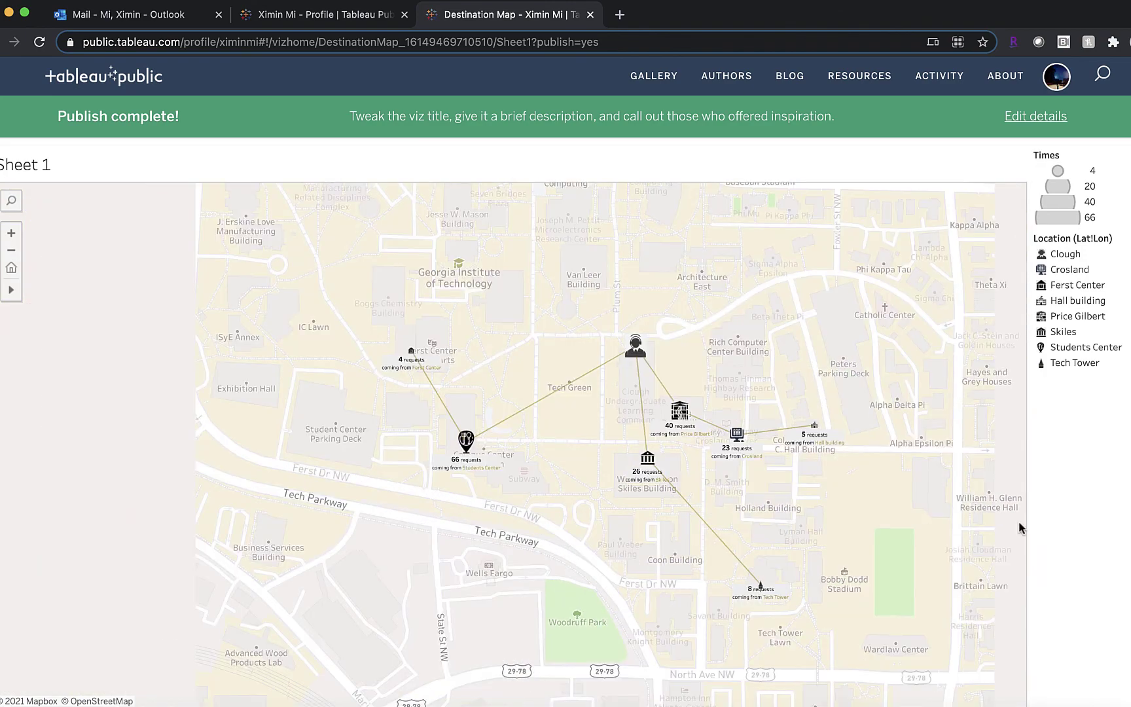
pyautogui.scroll(-3, 1113, 540)
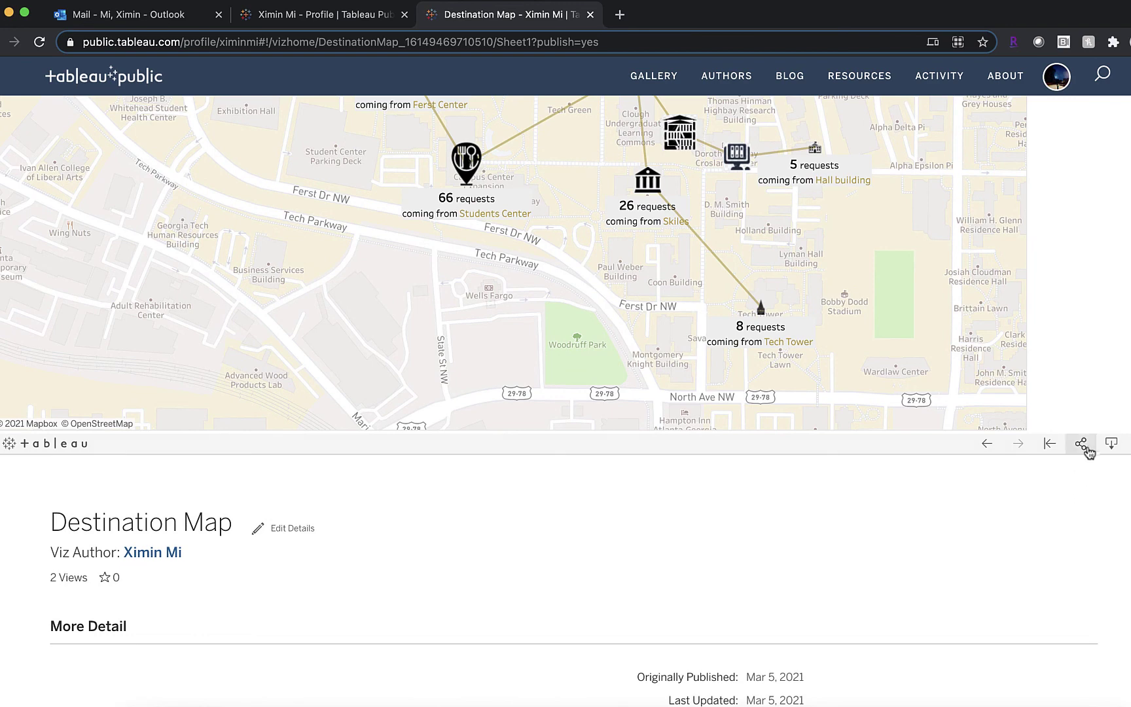
pyautogui.click(1081, 444)
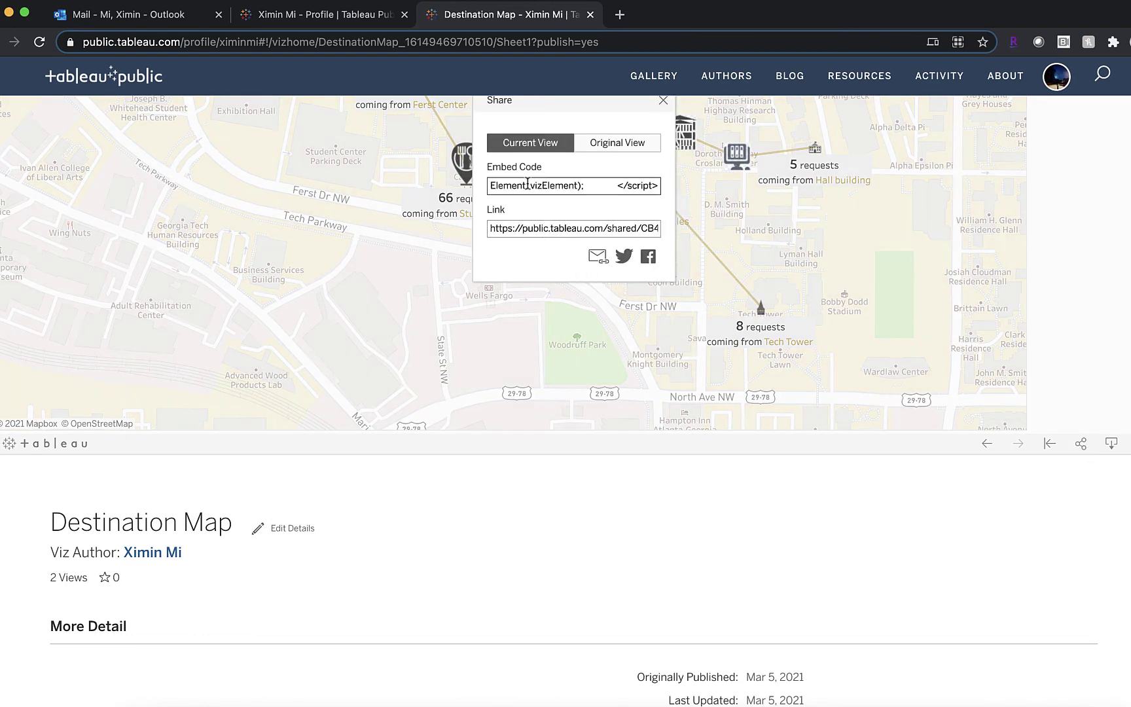
pyautogui.click(619, 142)
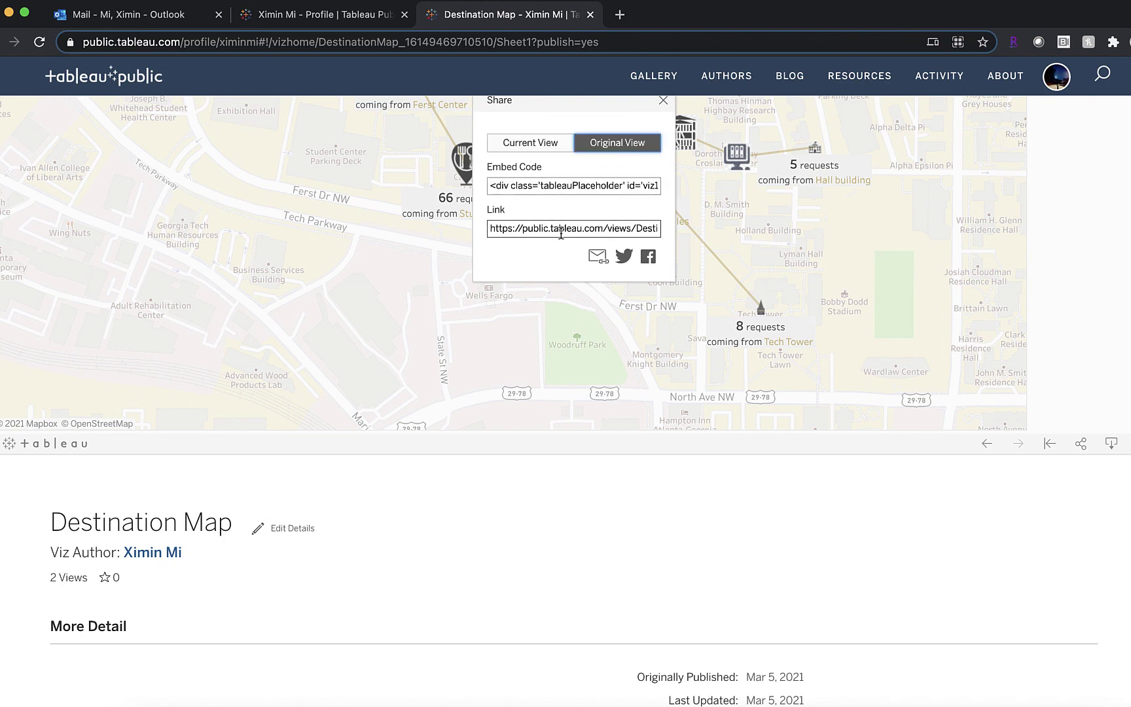
pyautogui.click(663, 101)
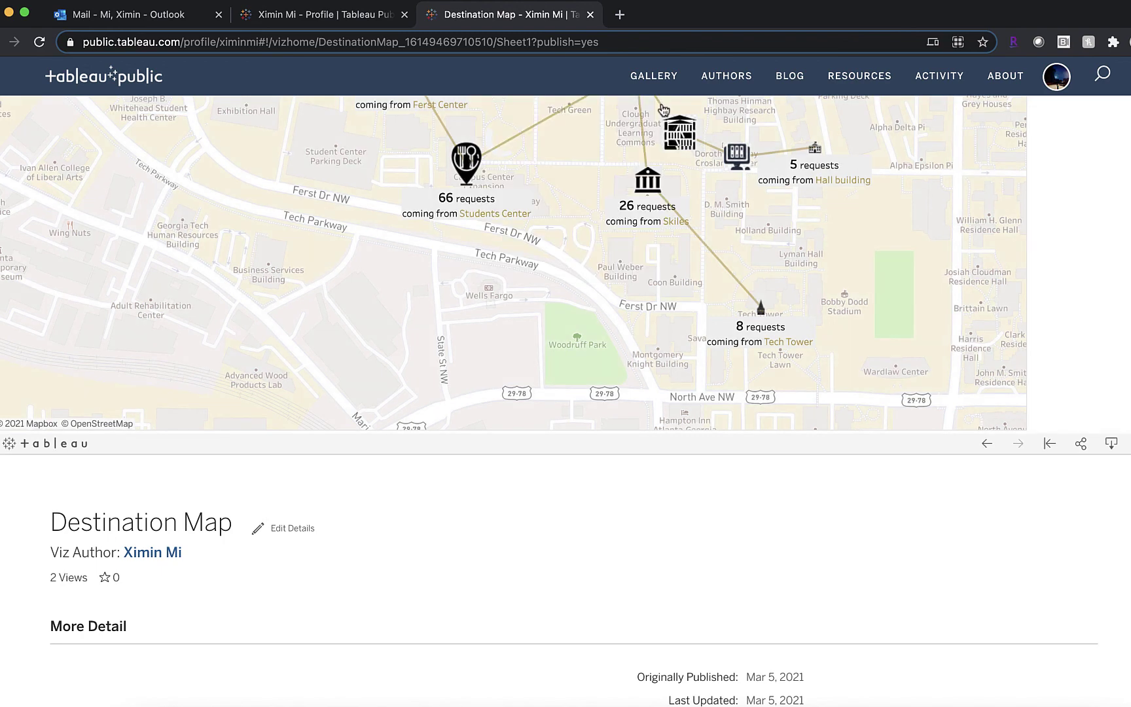
# Step: Download the viz as a Tableau Workbook in the Current version
pyautogui.click(1111, 443)
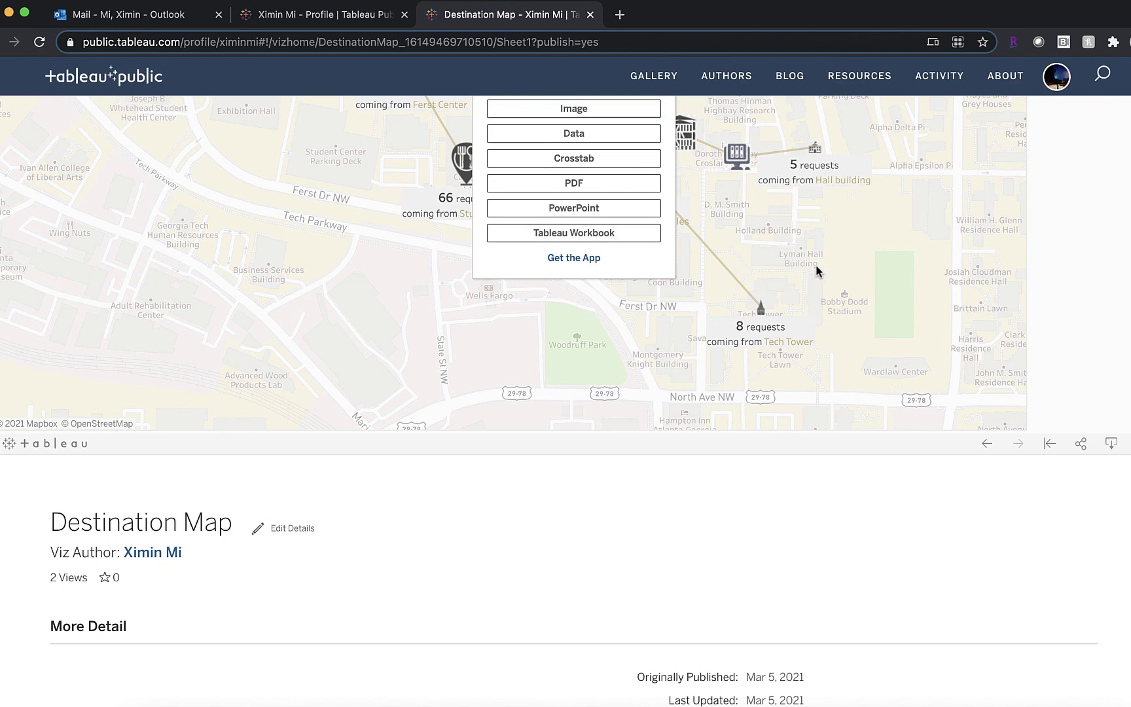
pyautogui.scroll(3, 799, 270)
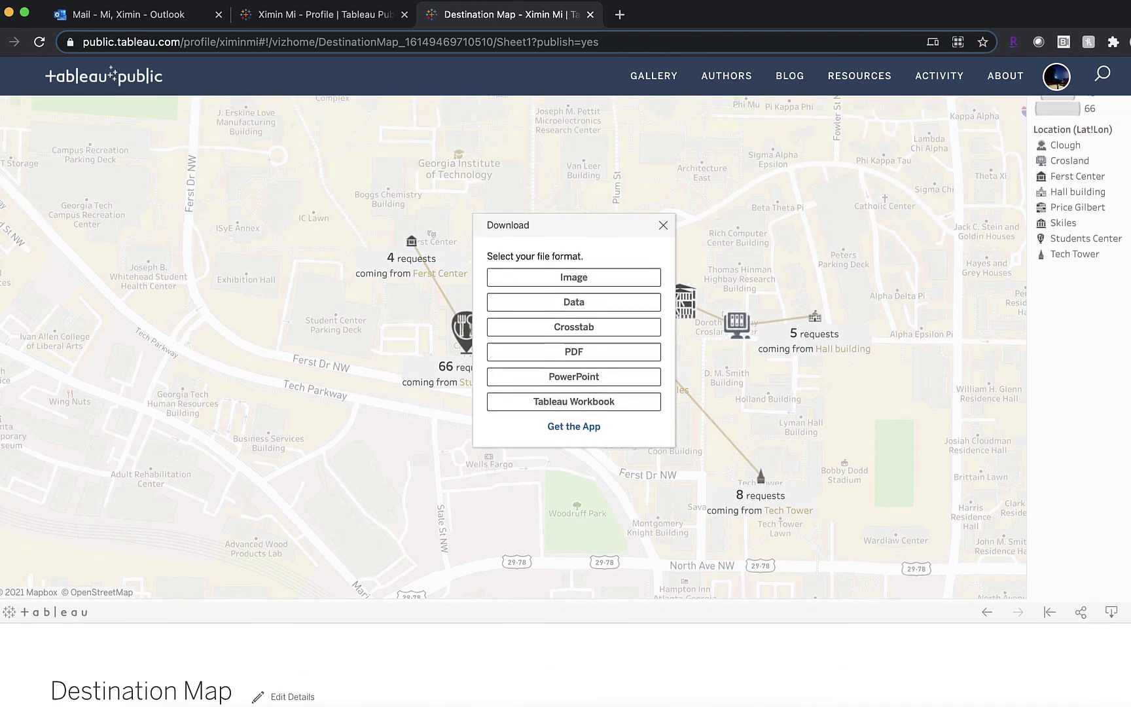
pyautogui.click(663, 242)
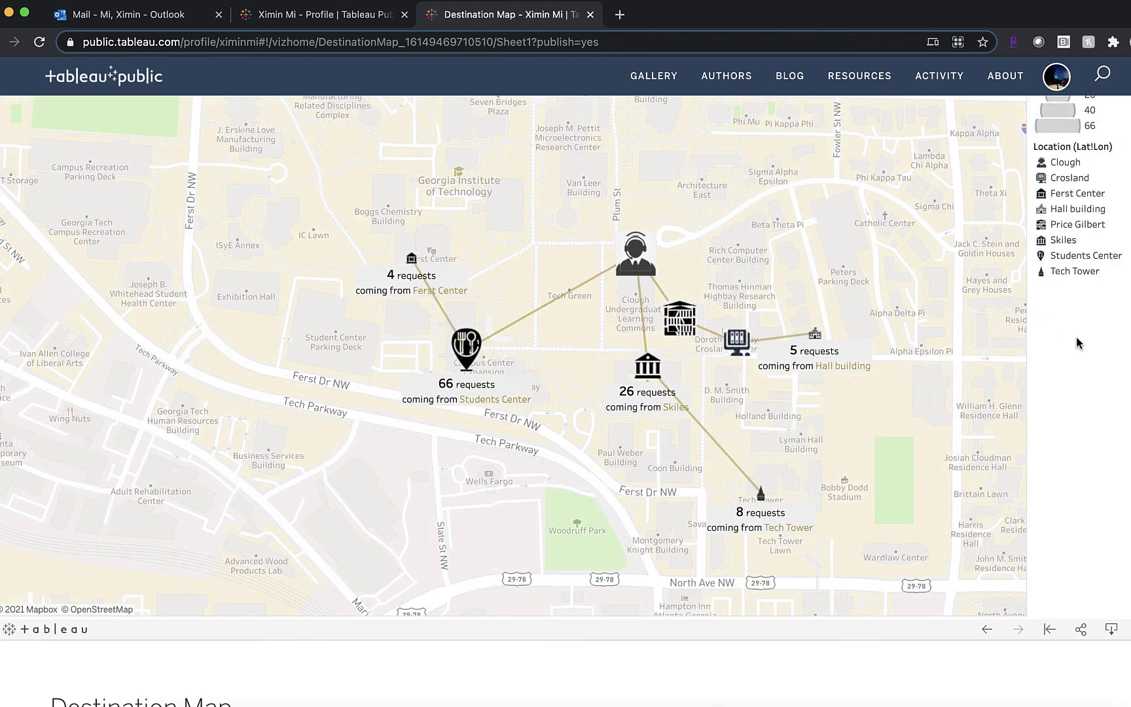
pyautogui.scroll(2, 1078, 342)
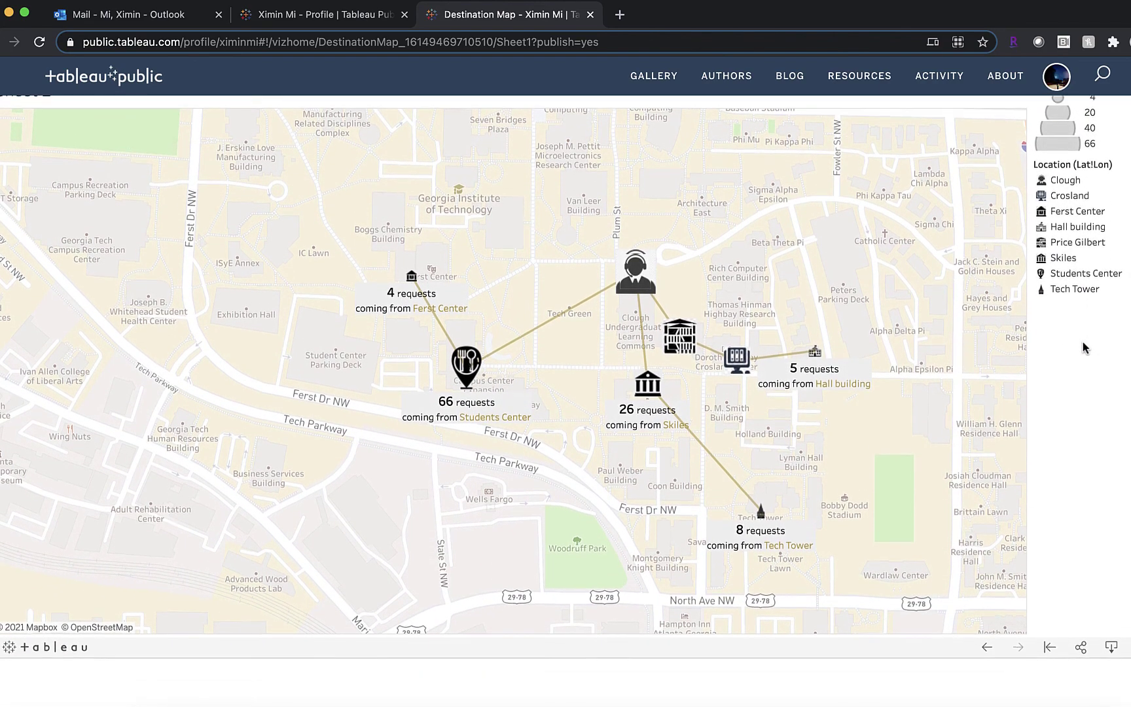
pyautogui.scroll(-1, 1083, 348)
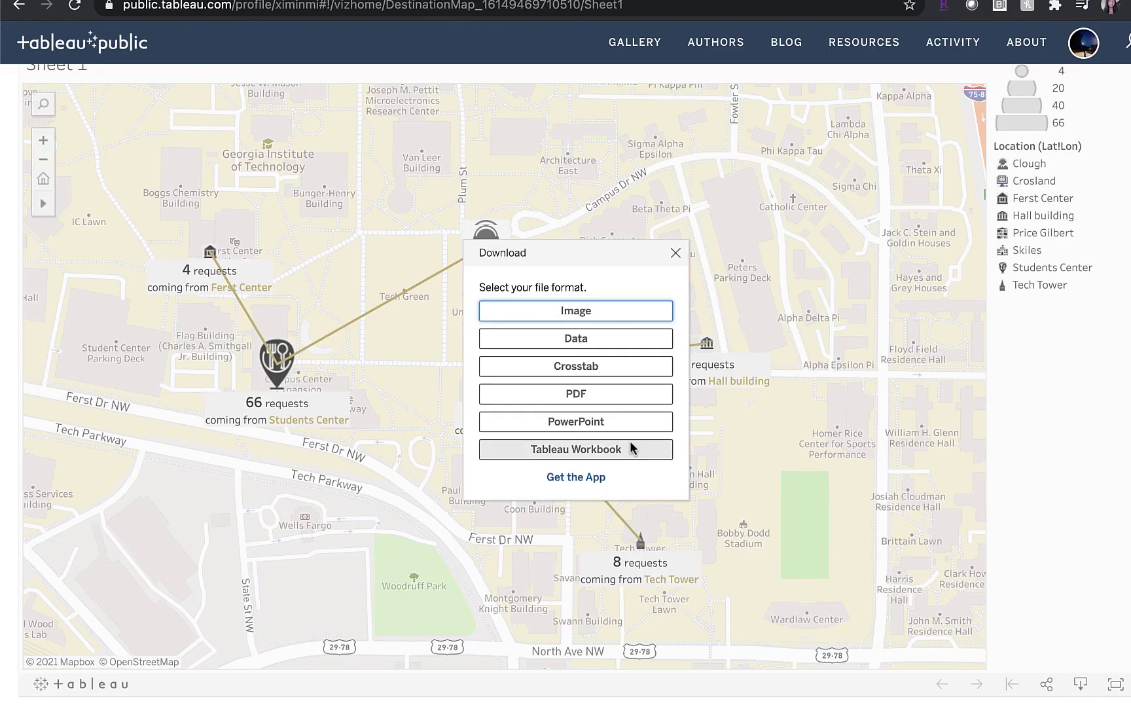
pyautogui.click(631, 447)
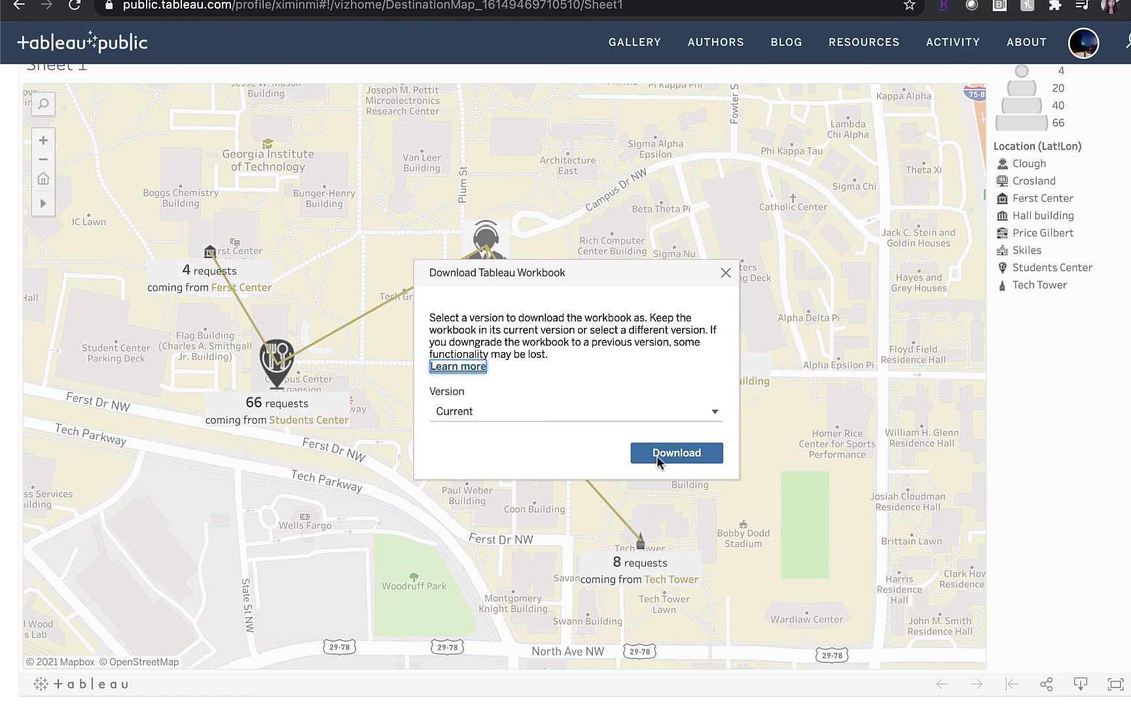
pyautogui.click(675, 453)
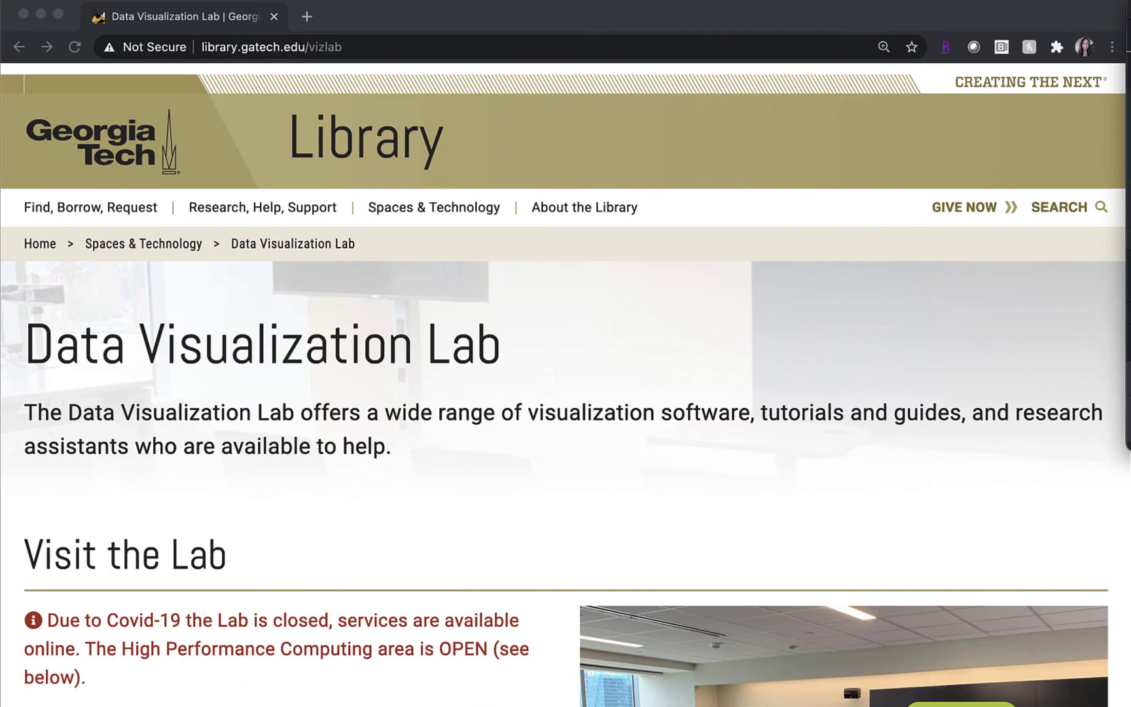
pyautogui.scroll(-2, 1031, 531)
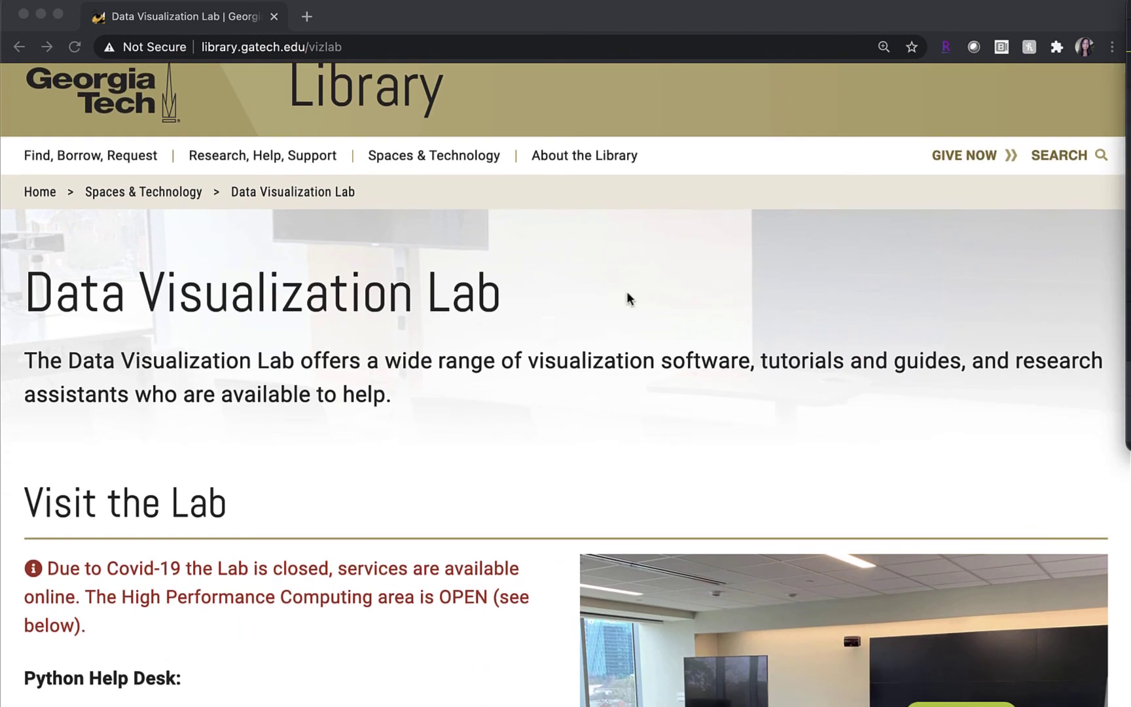
pyautogui.click(471, 156)
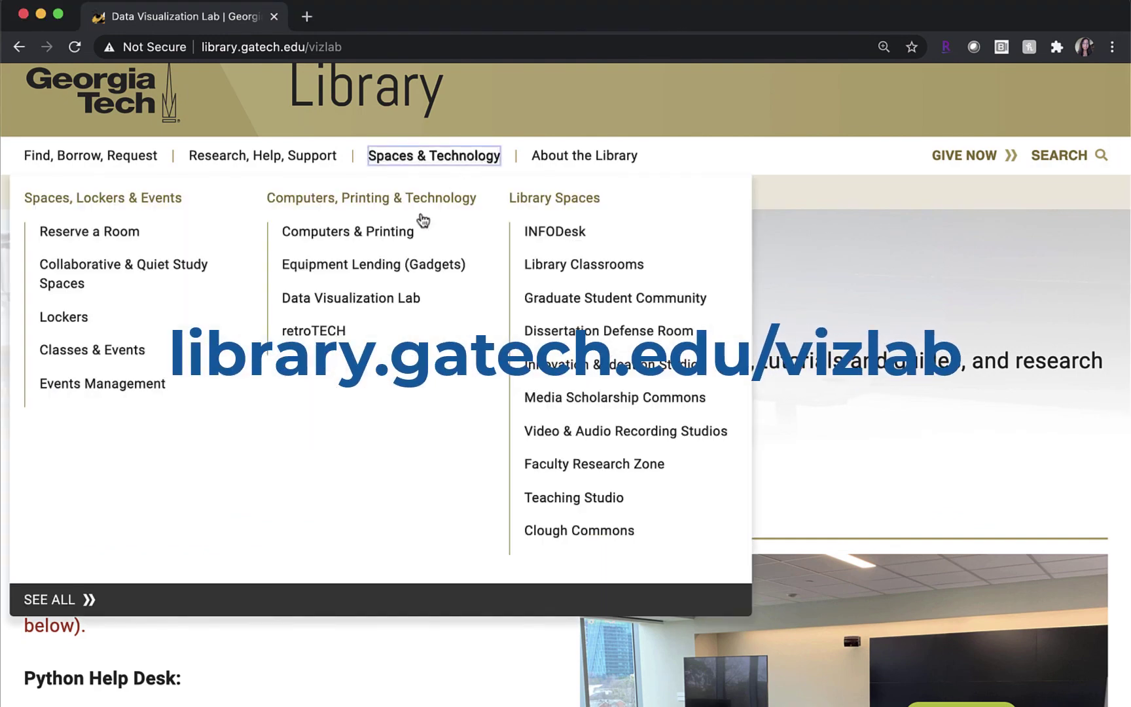
pyautogui.click(369, 302)
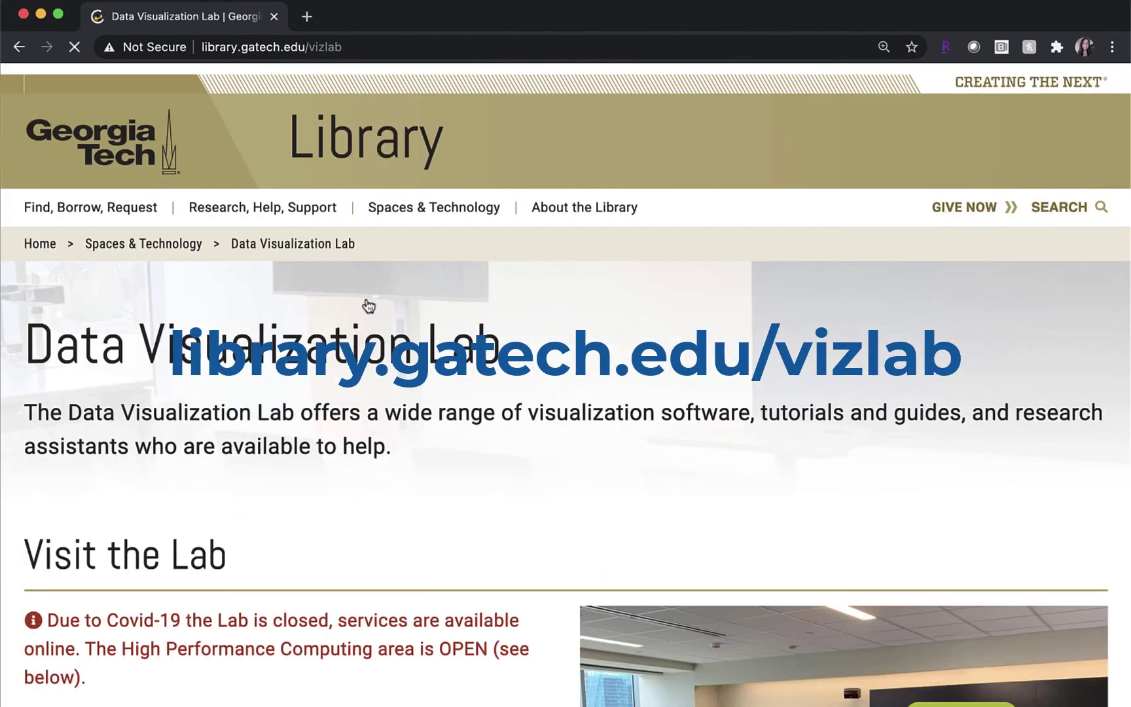
pyautogui.scroll(-3, 490, 464)
pyautogui.scroll(-10, 490, 464)
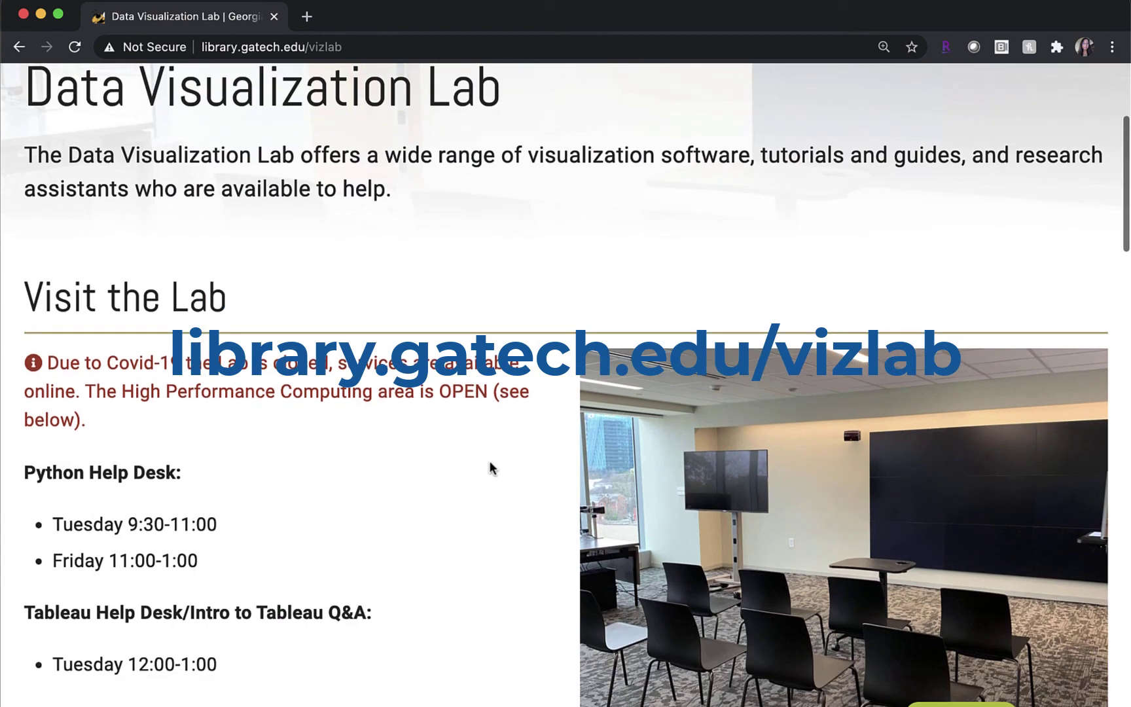
pyautogui.scroll(-3, 491, 466)
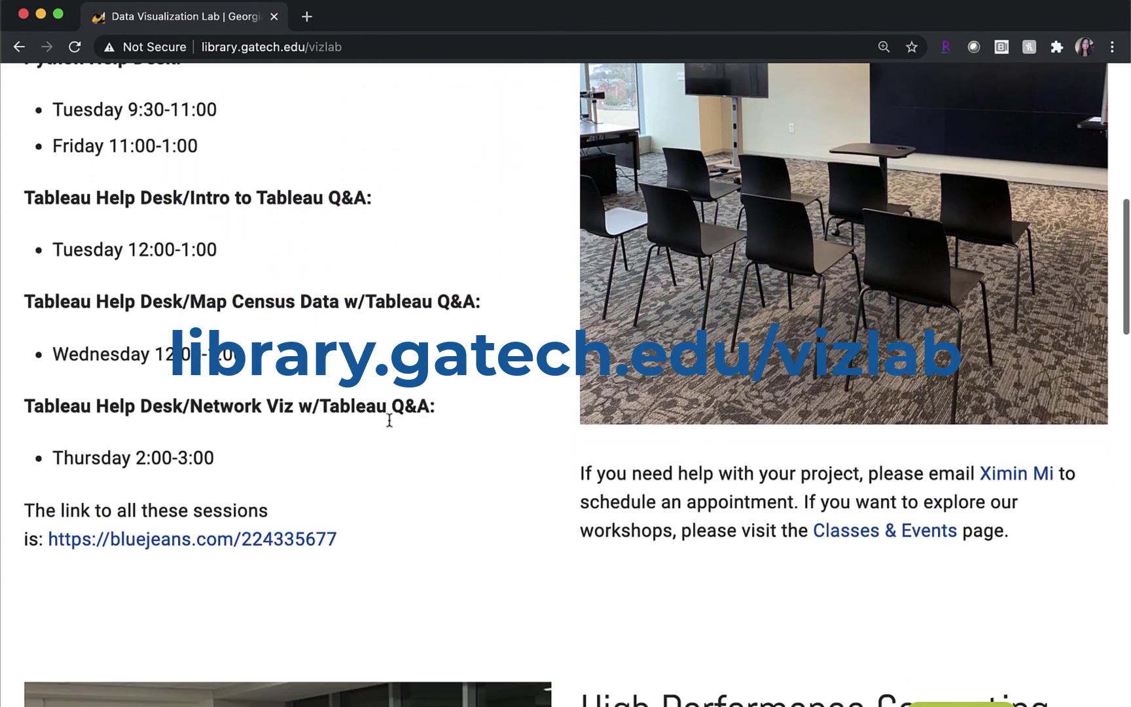